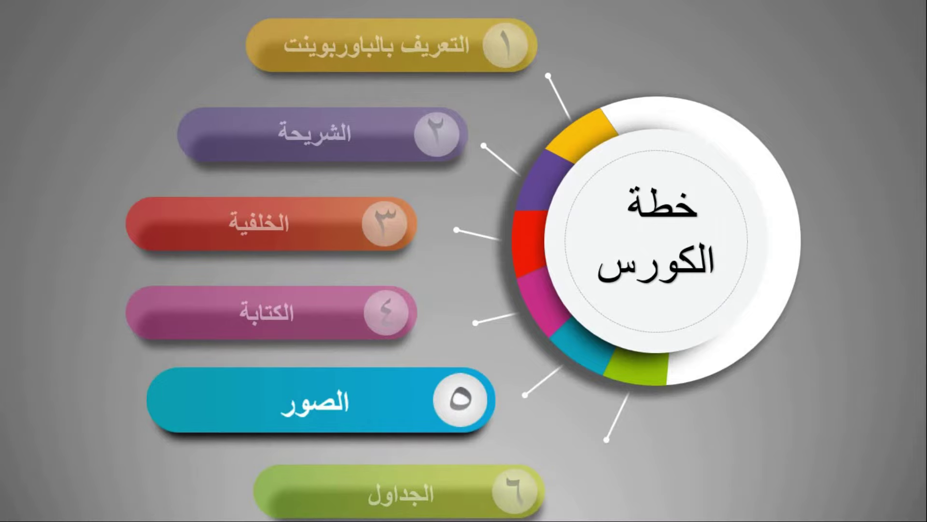
Advance the course-plan slide show to bring in the photos before returning to slide 22.
click(250, 332)
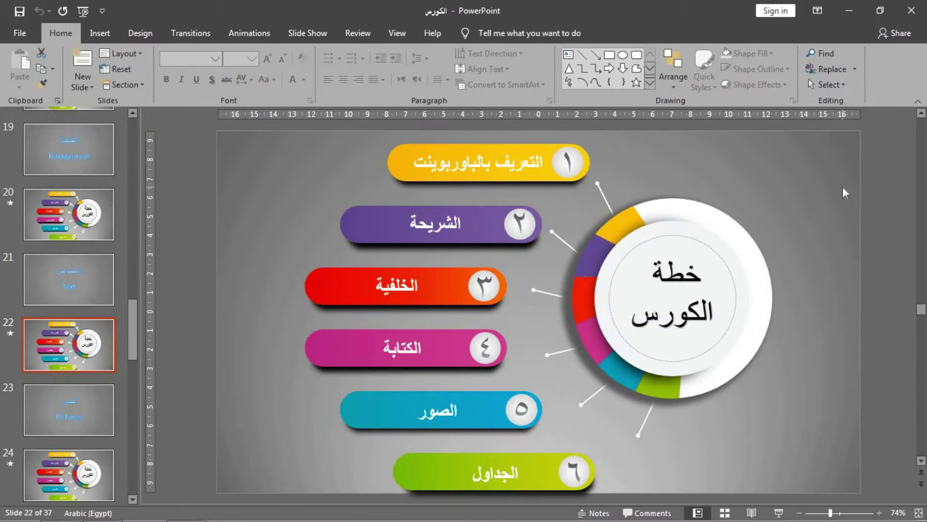
Create a maximized new presentation of five Blank-layout slides, then go back to slide 1.
key(ctrl+n)
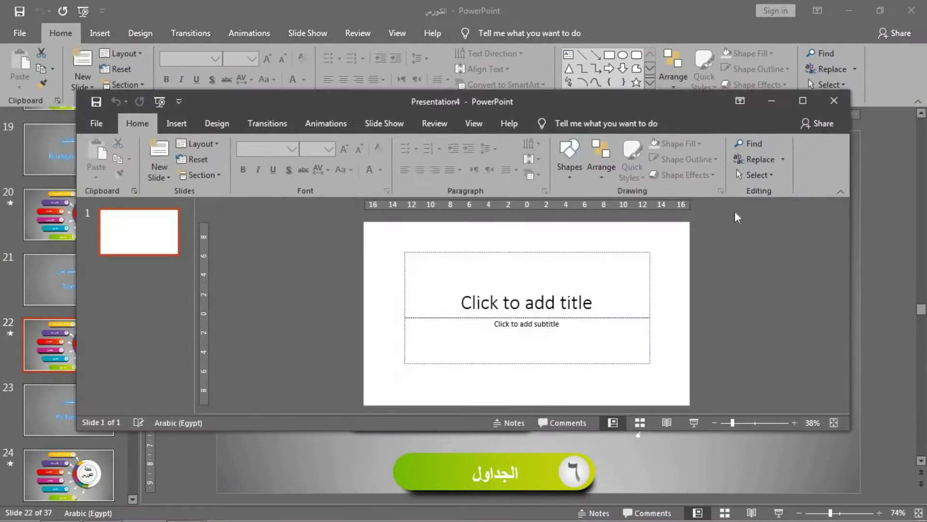
click(803, 101)
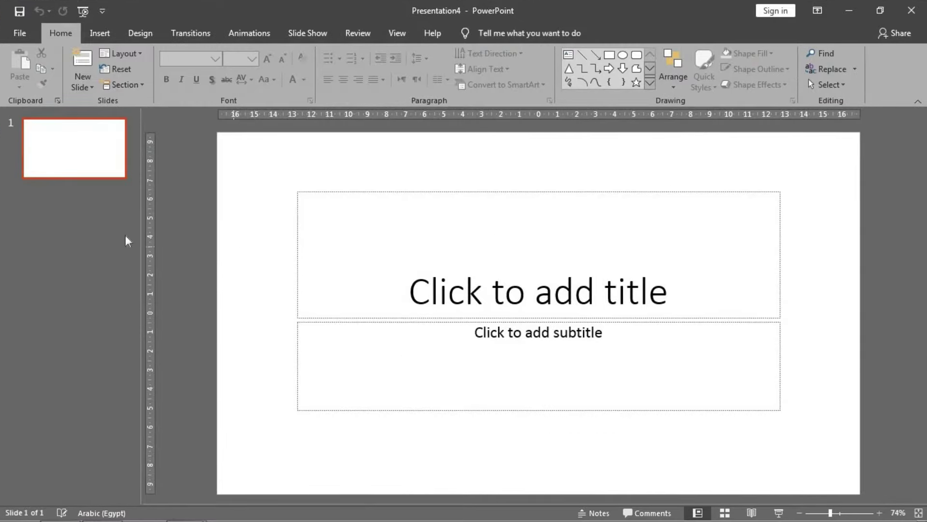
right_click(85, 170)
mouse_move(145, 315)
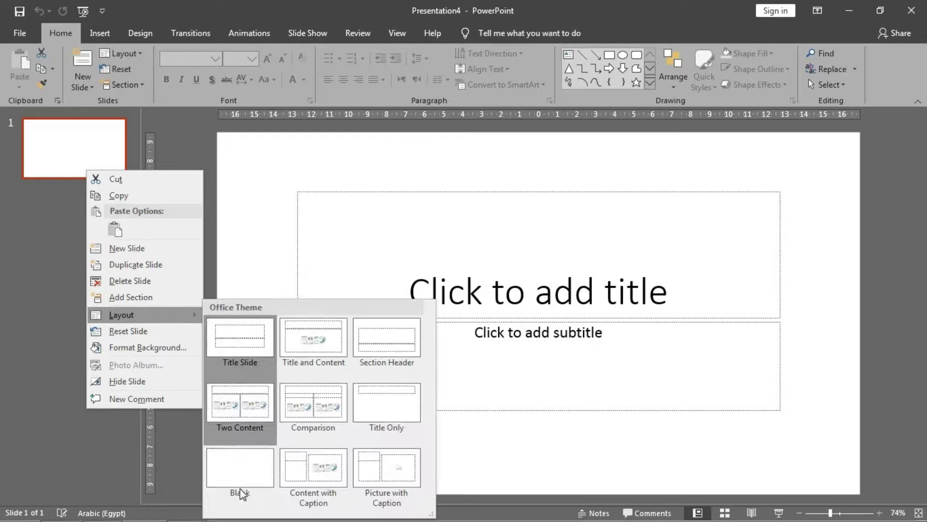
click(240, 488)
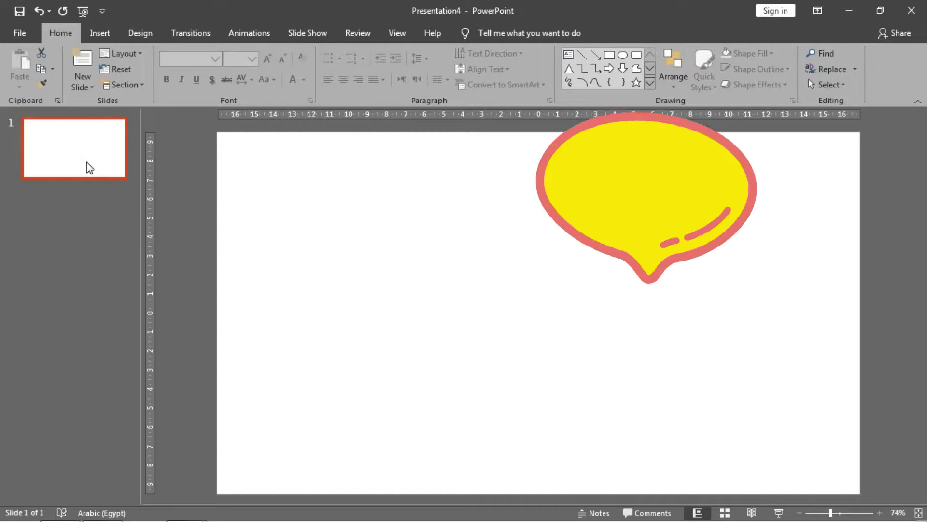
key(Return)
key(Return)
key(Return)
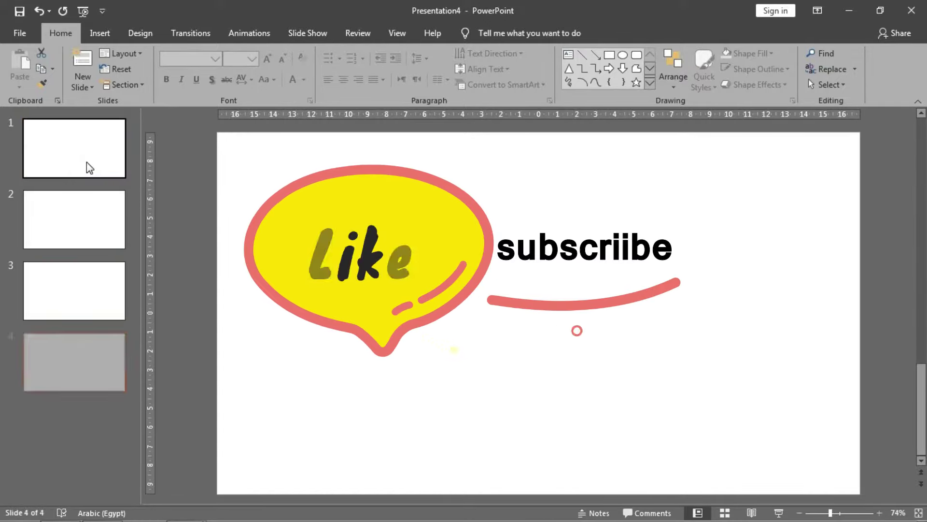
key(Return)
click(105, 137)
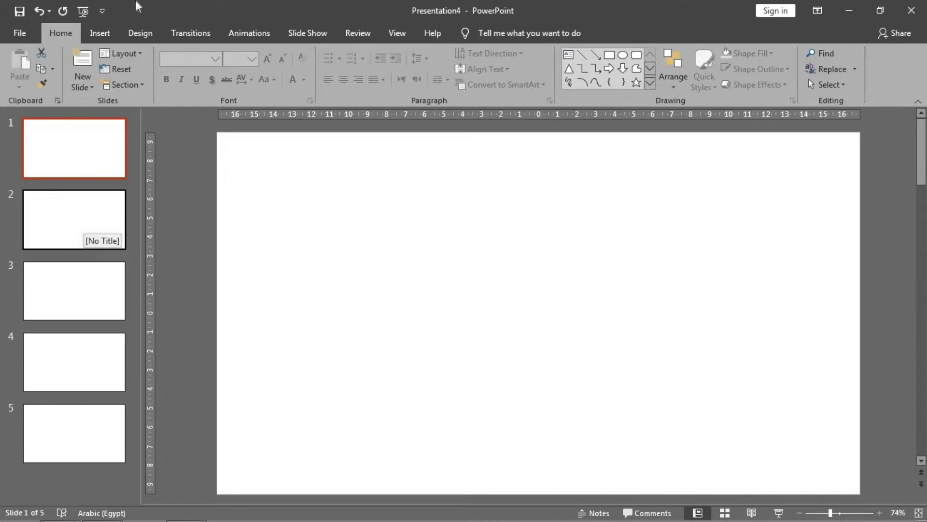
Insert the Jellyfish sample picture on slide 1, shrink and centre it, then move to slide 2.
click(101, 46)
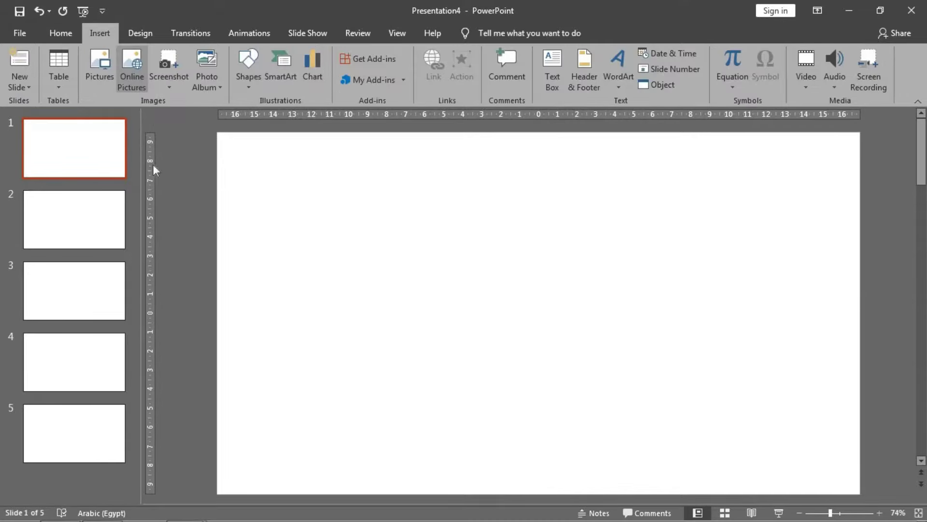
click(101, 65)
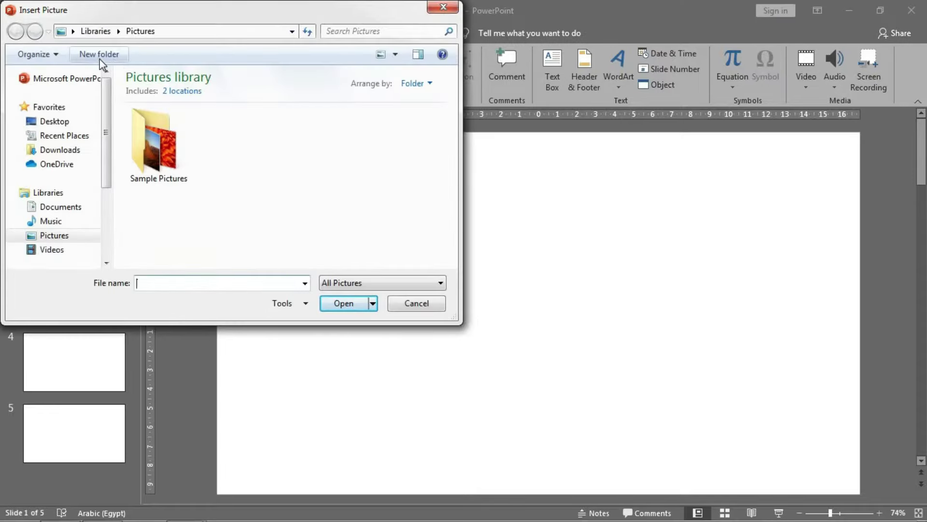
double_click(159, 152)
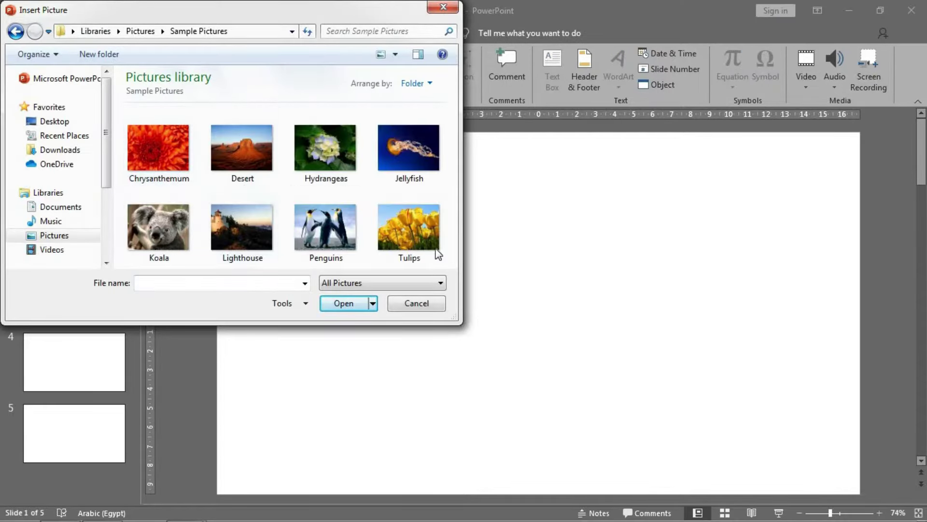
double_click(412, 140)
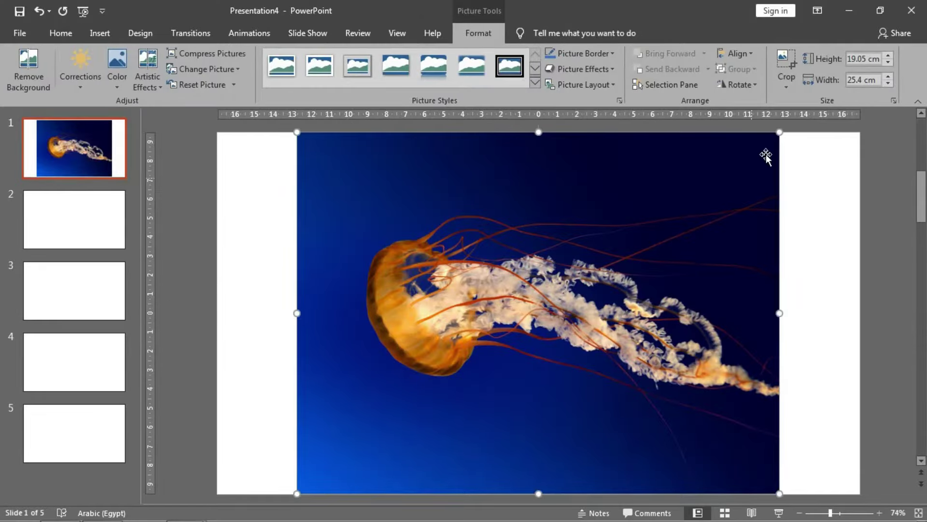
drag(778, 133, 677, 233)
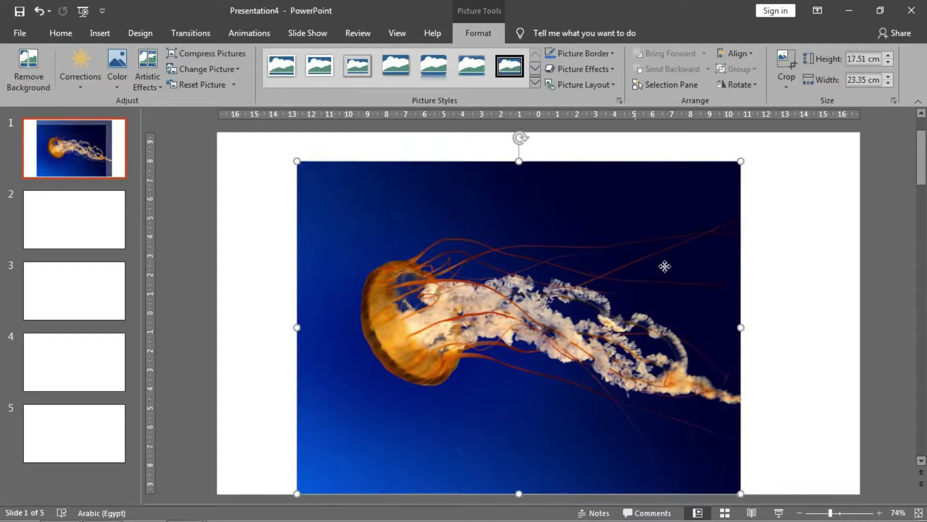
drag(662, 265, 690, 252)
click(107, 234)
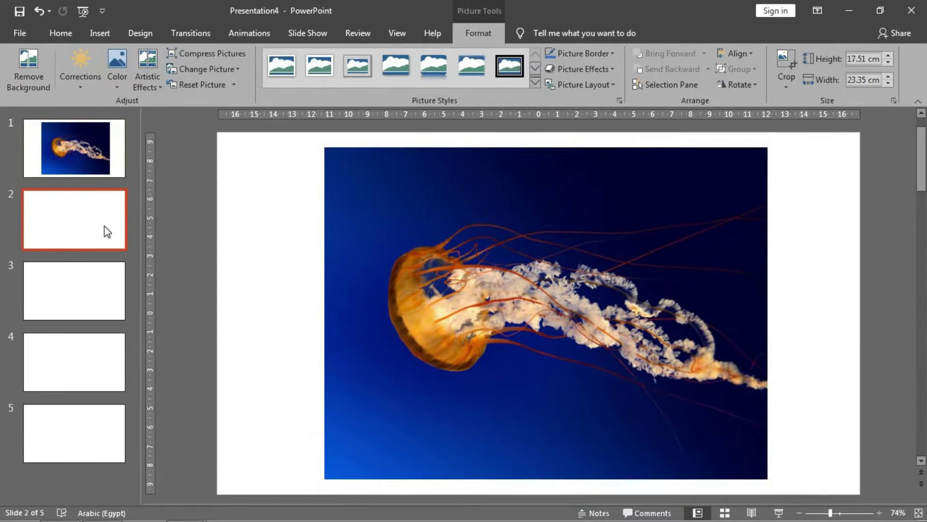
click(94, 35)
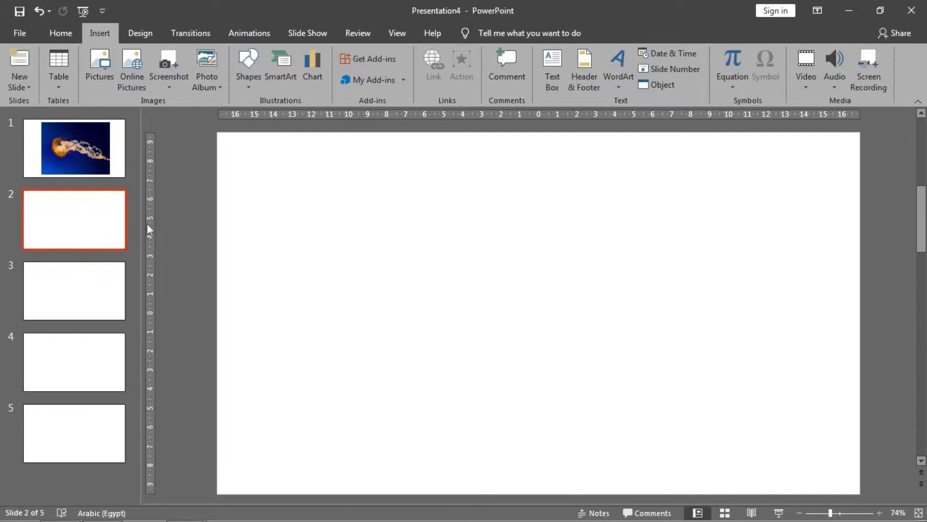
Search online pictures for 'lion' and insert the lion lying under a tree on slide 2.
click(114, 152)
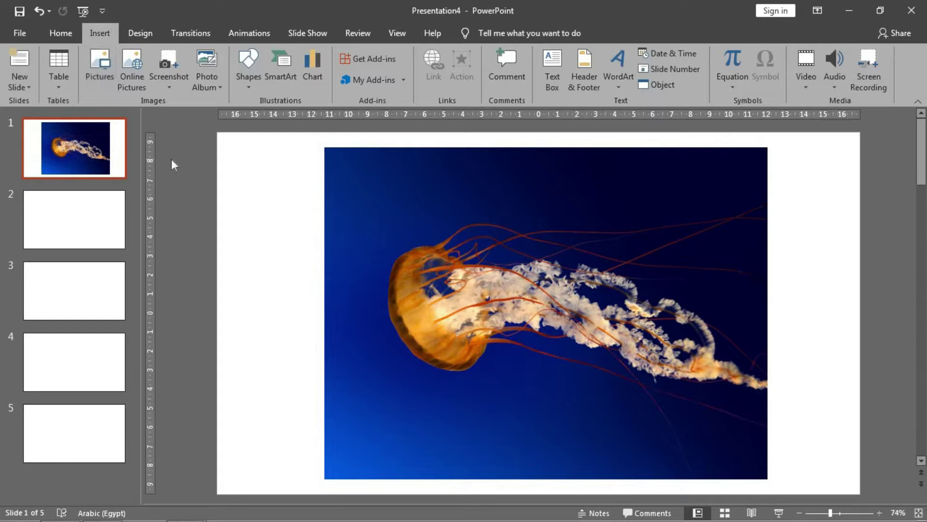
click(108, 233)
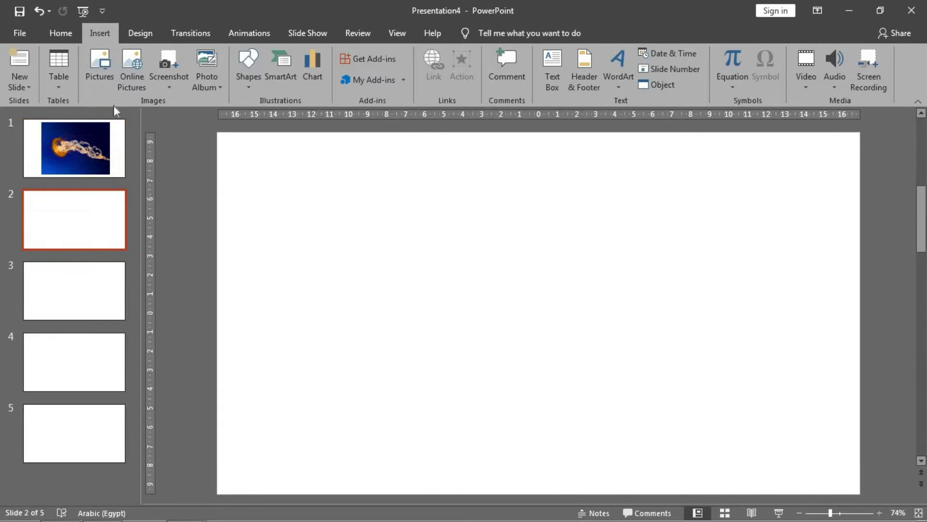
click(129, 73)
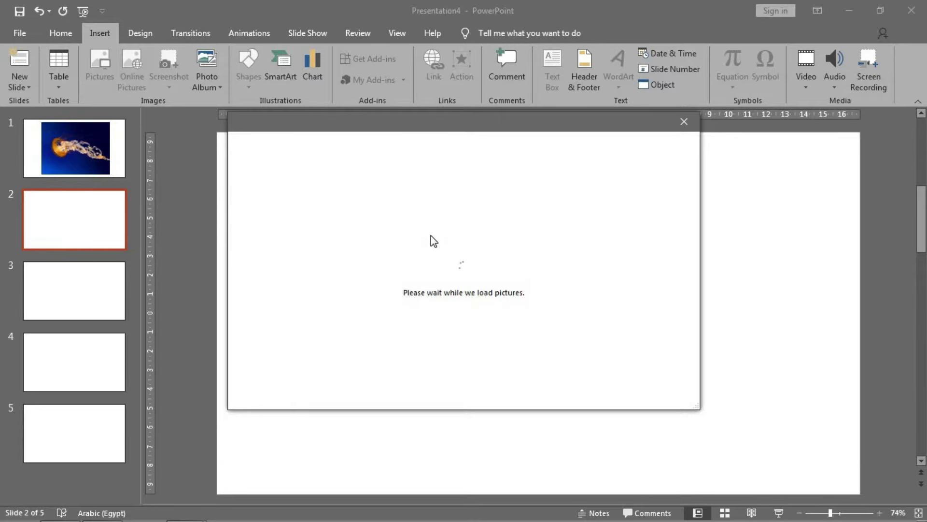
click(545, 191)
text(lion)
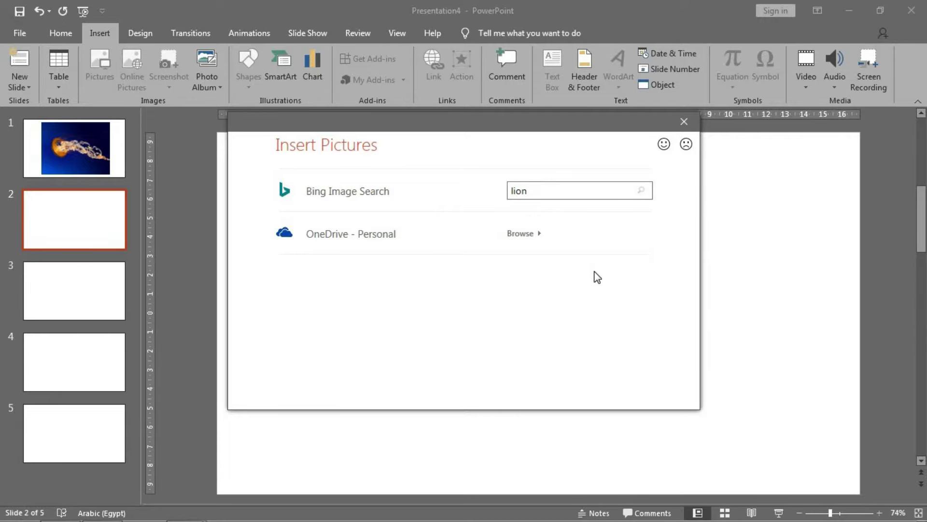
key(Return)
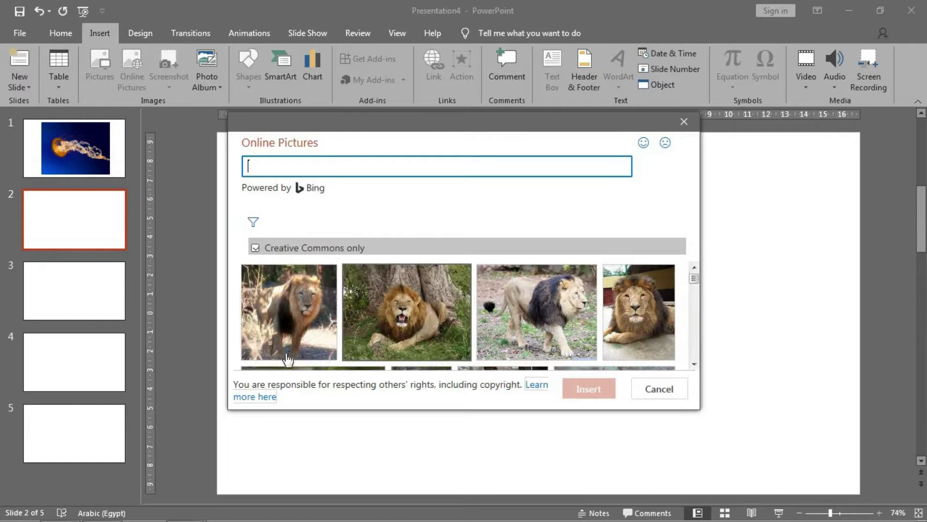
click(387, 329)
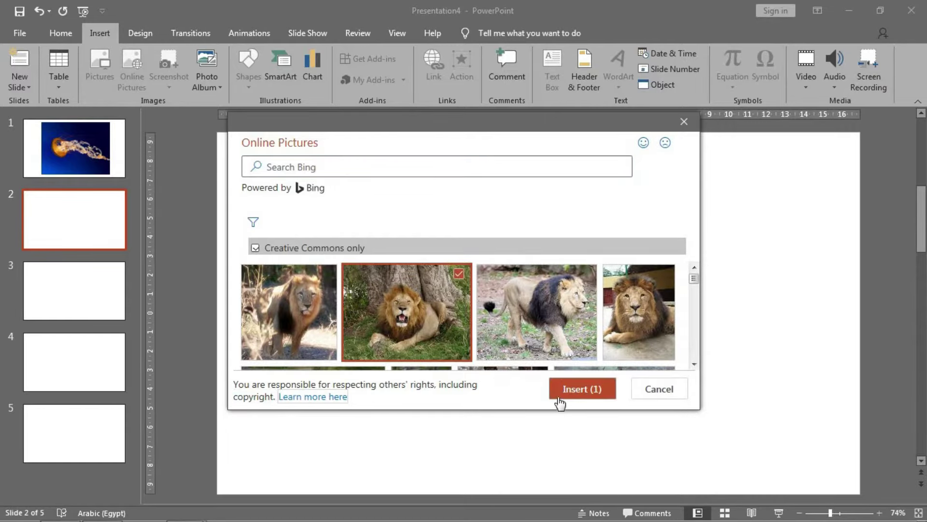
click(570, 390)
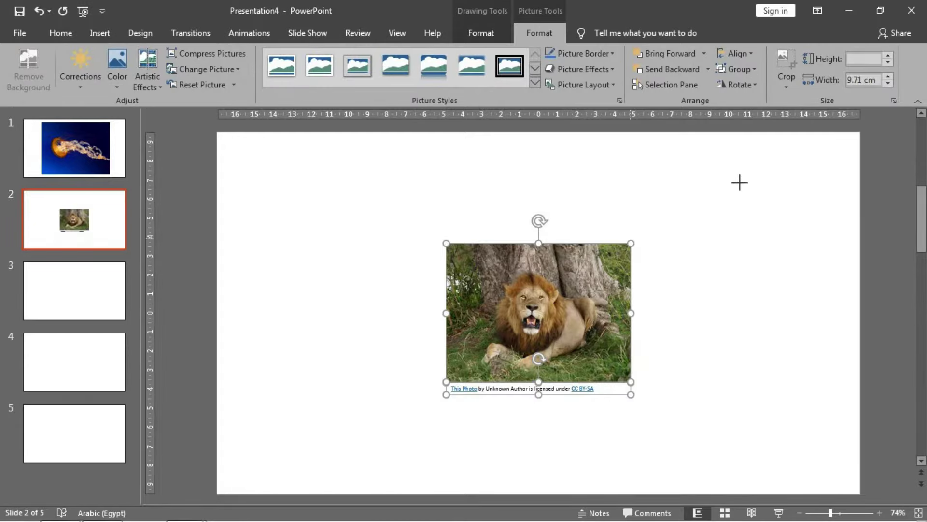
Enlarge the lion picture to 16.86 cm wide, centre it, and move to slide 3.
drag(631, 243, 766, 141)
drag(519, 384, 422, 398)
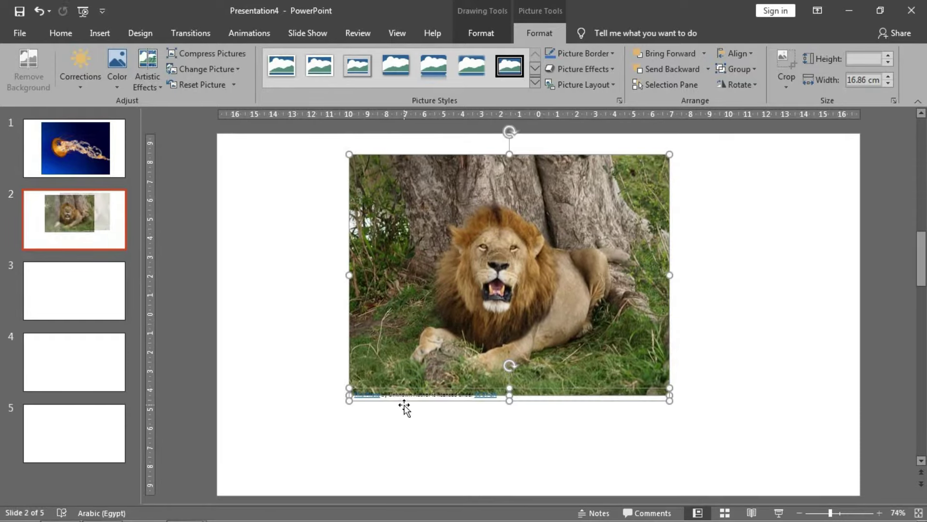
mouse_move(363, 399)
mouse_down()
mouse_move(387, 376)
mouse_move(369, 390)
mouse_up()
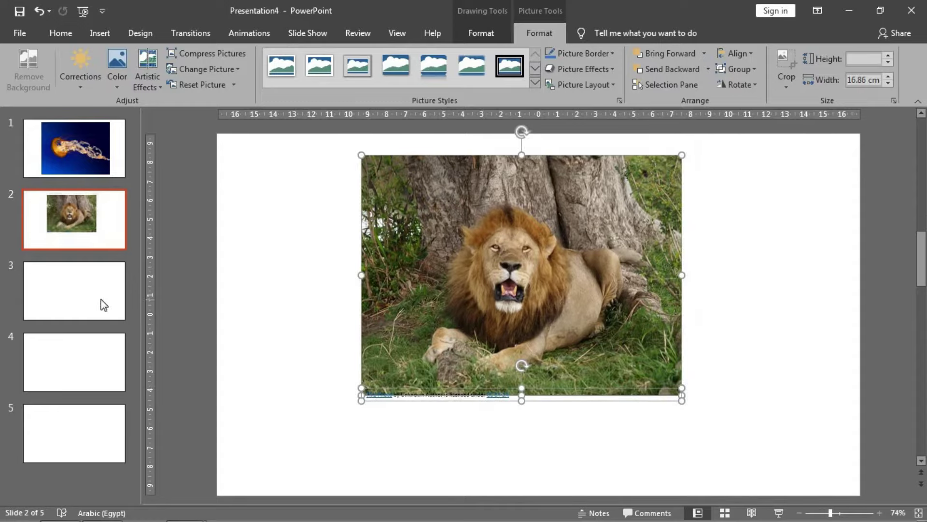
click(103, 304)
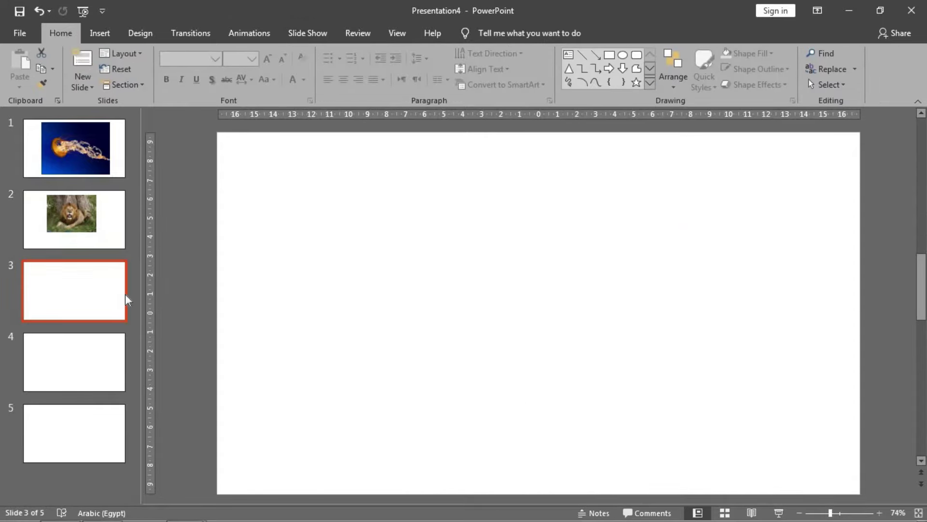
Copy the ball-ball-shaped-blur-bubble-302743 image from the Earth folder in Explorer.
click(60, 512)
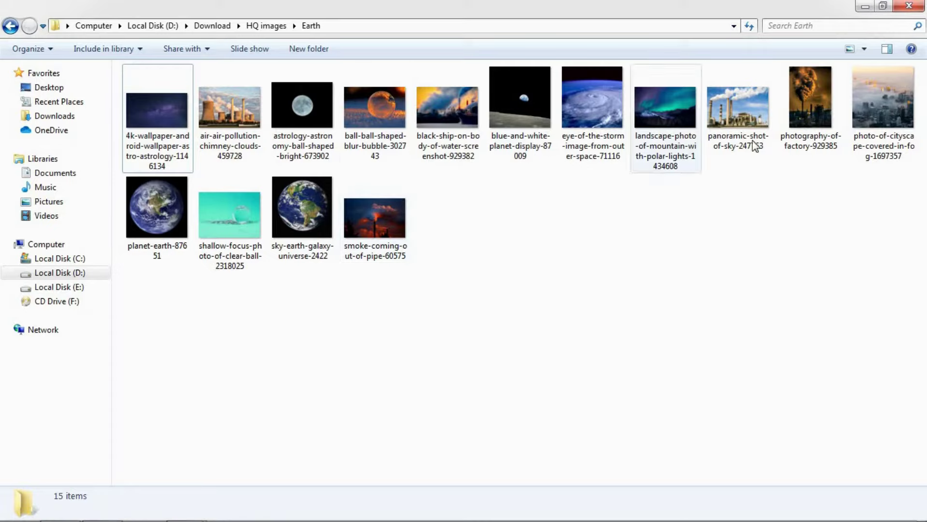
right_click(384, 109)
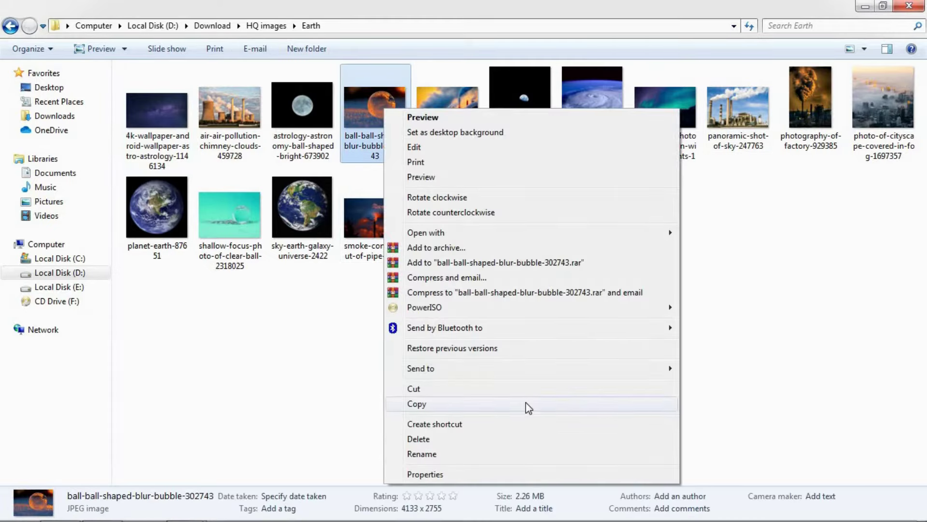
click(525, 404)
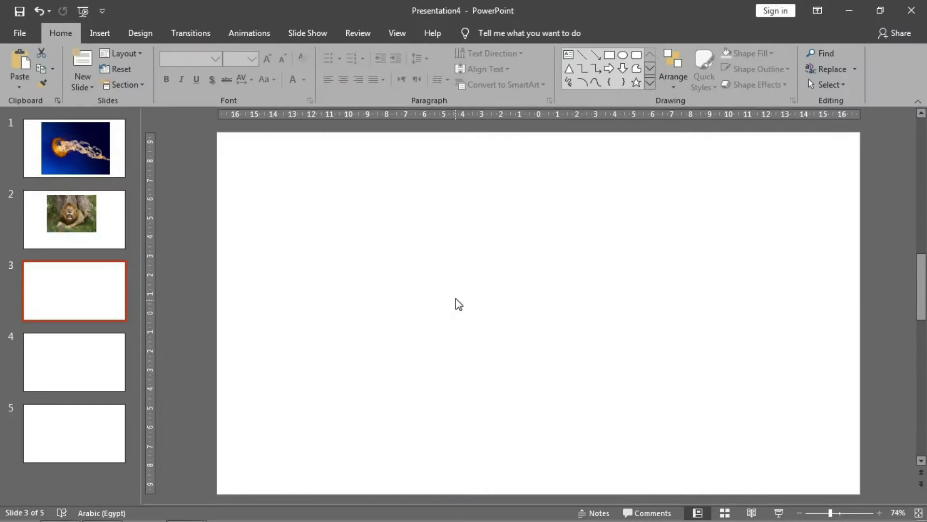
Paste the copied bubble photo onto slide 3.
right_click(457, 304)
click(484, 327)
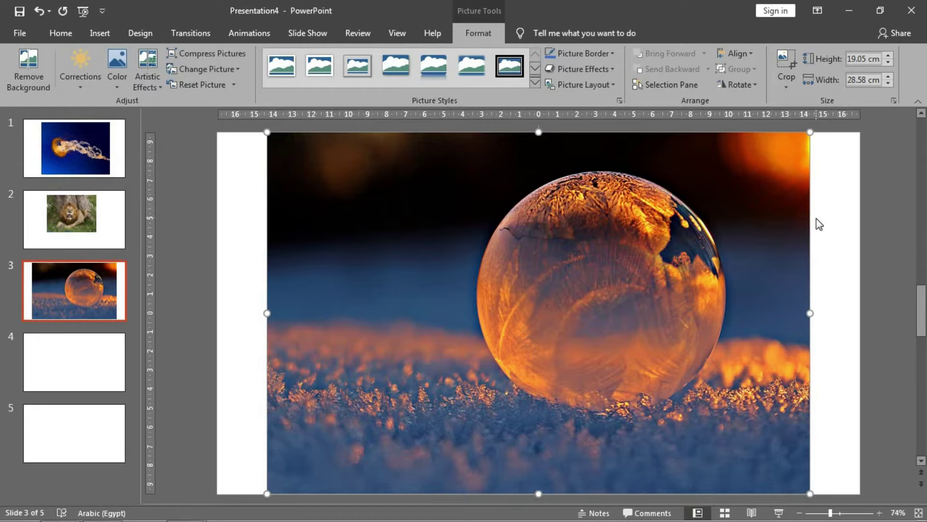
click(820, 222)
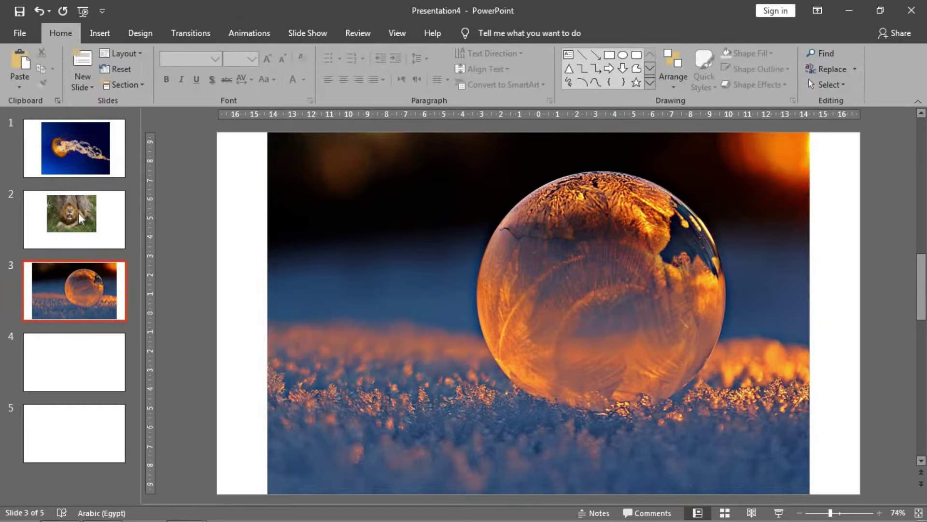
Delete the lion's photo-credit caption on slide 2, then enlarge and centre the lion picture.
click(79, 213)
click(552, 394)
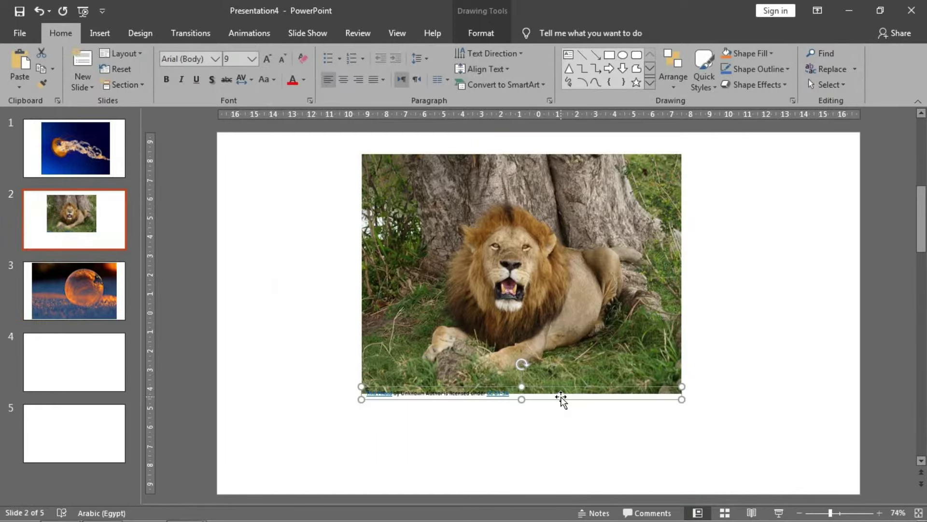
key(Delete)
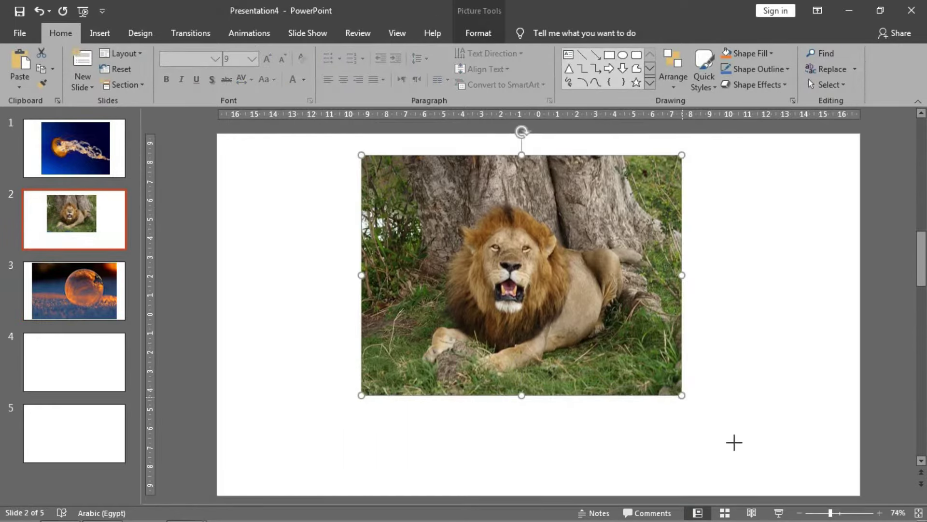
drag(735, 442, 802, 483)
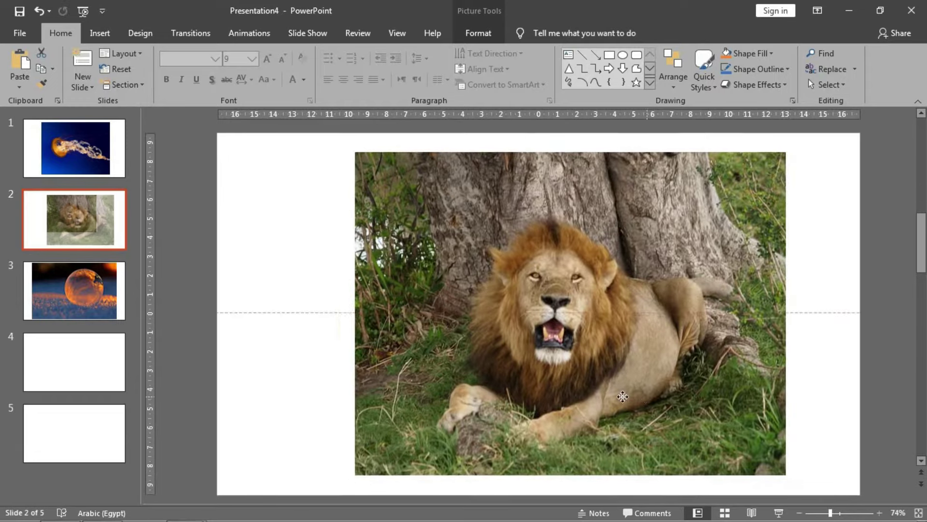
drag(650, 398, 618, 396)
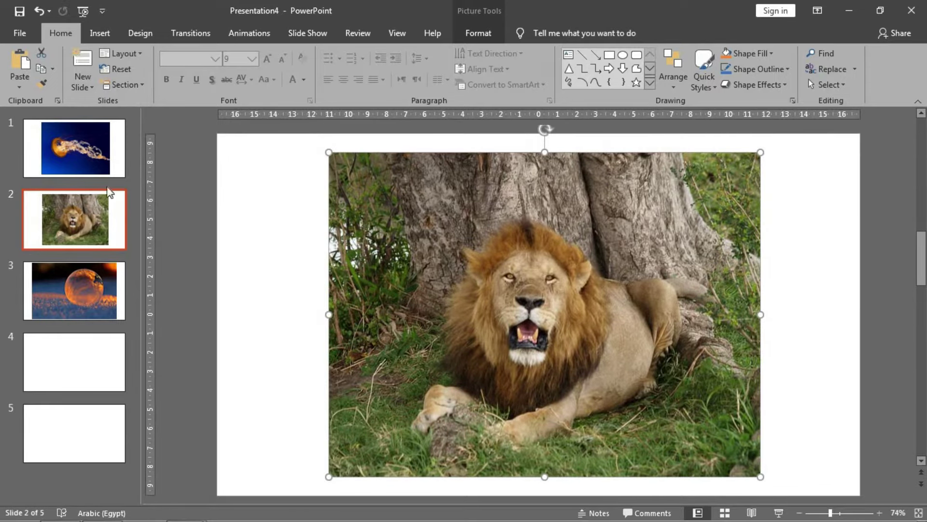
click(68, 207)
click(486, 287)
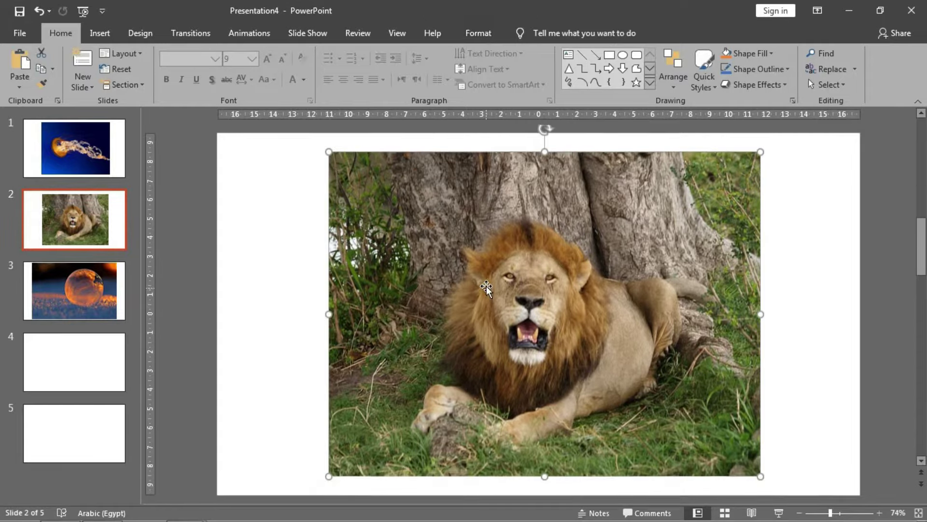
Try deleting and cutting the lion picture, restoring it with Undo each time.
key(Delete)
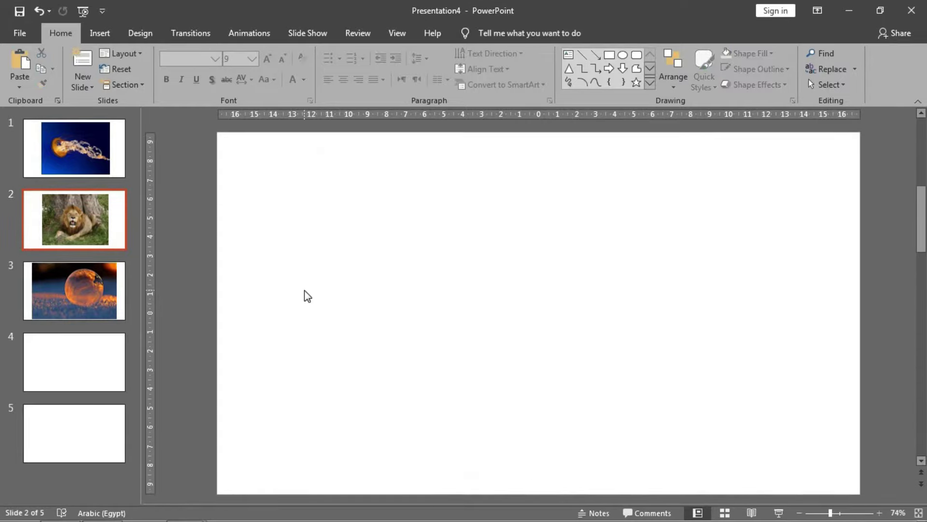
key(ctrl+z)
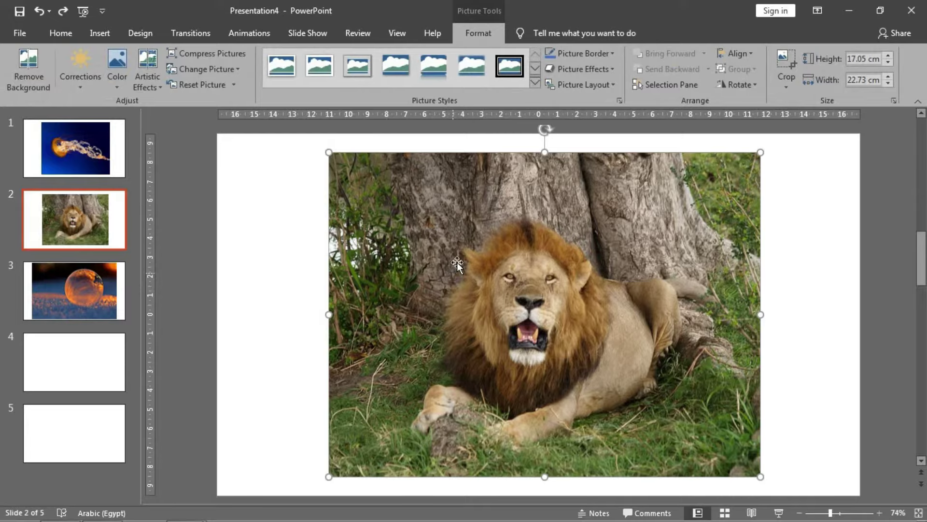
right_click(458, 266)
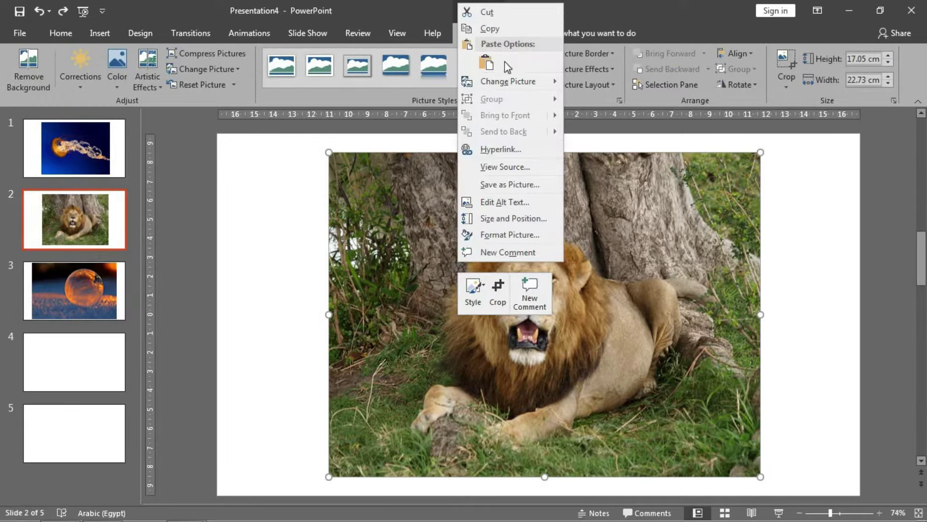
click(513, 11)
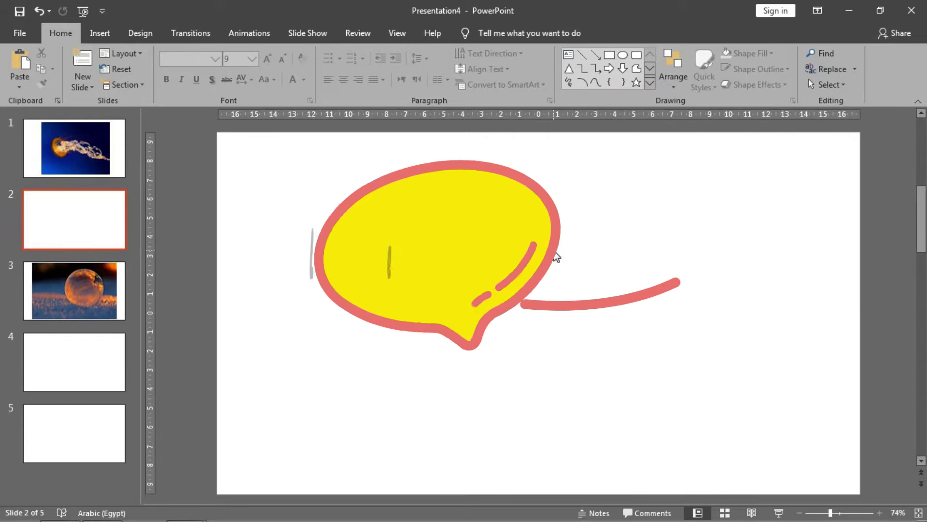
key(ctrl+z)
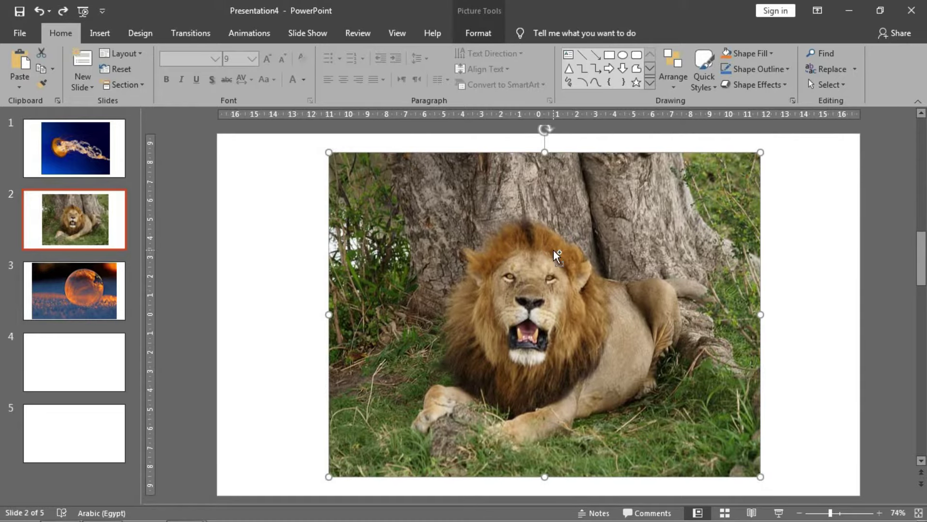
Undo and redo the lion picture's resizing, then delete blank slide 4.
key(ctrl+z)
key(ctrl+z)
key(ctrl+z)
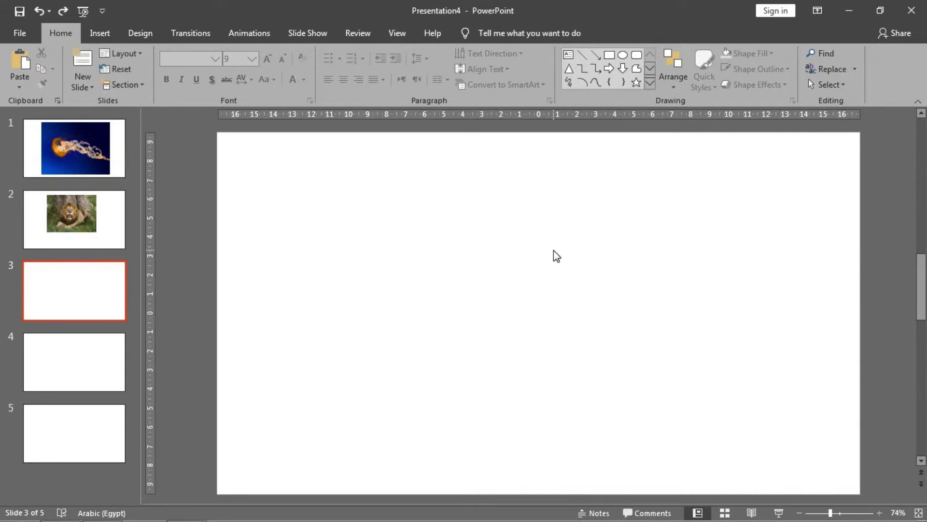
key(ctrl+y)
key(ctrl+y)
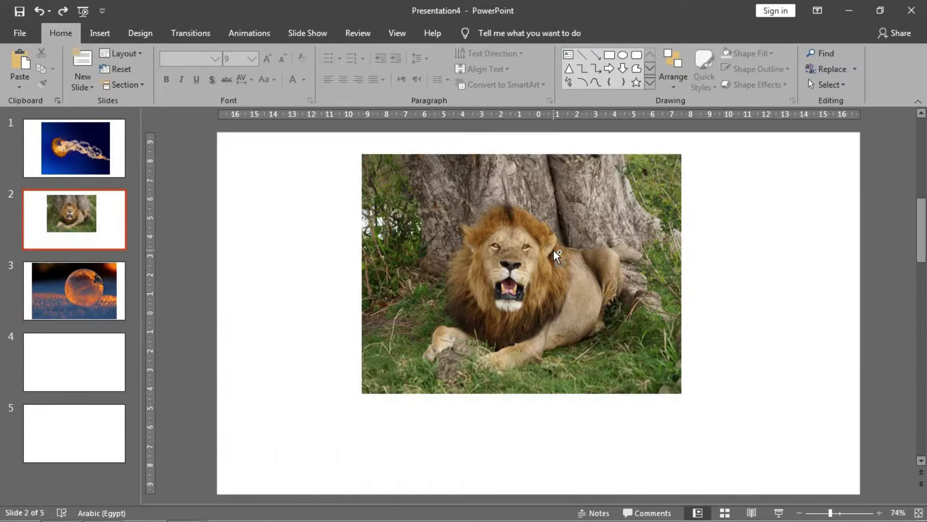
key(ctrl+y)
key(ctrl+y)
key(ctrl+y)
key(ctrl+y)
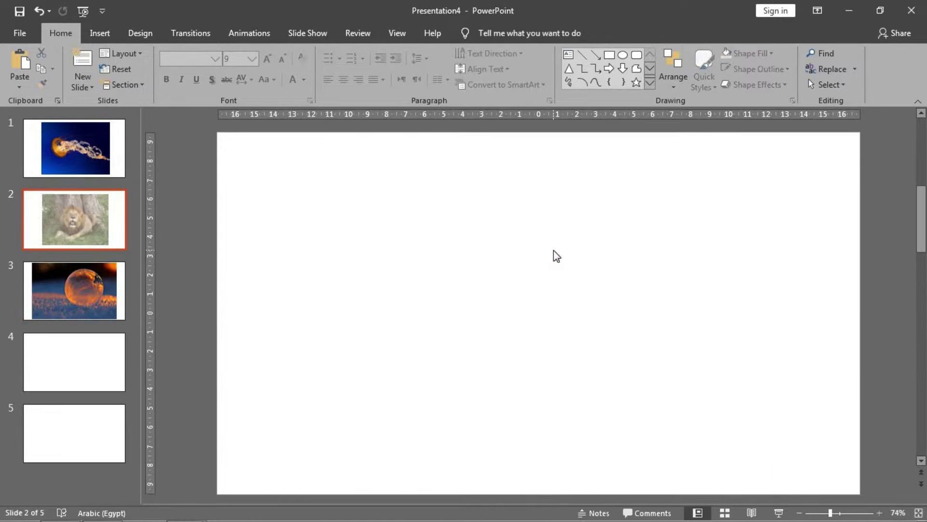
key(ctrl+z)
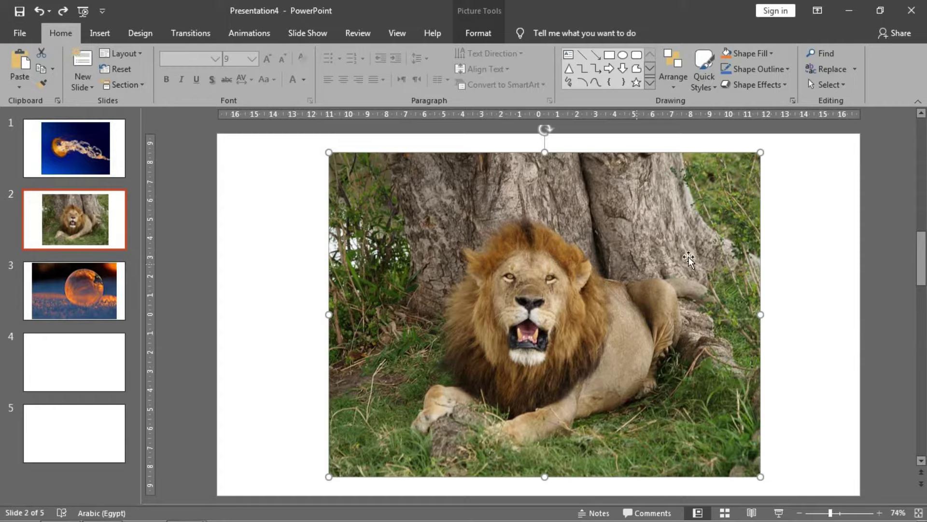
key(ctrl+z)
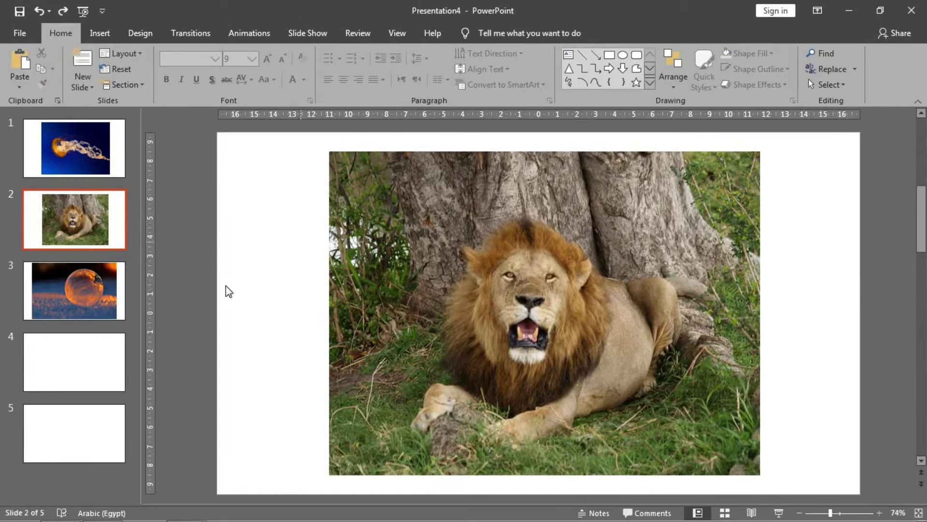
click(116, 384)
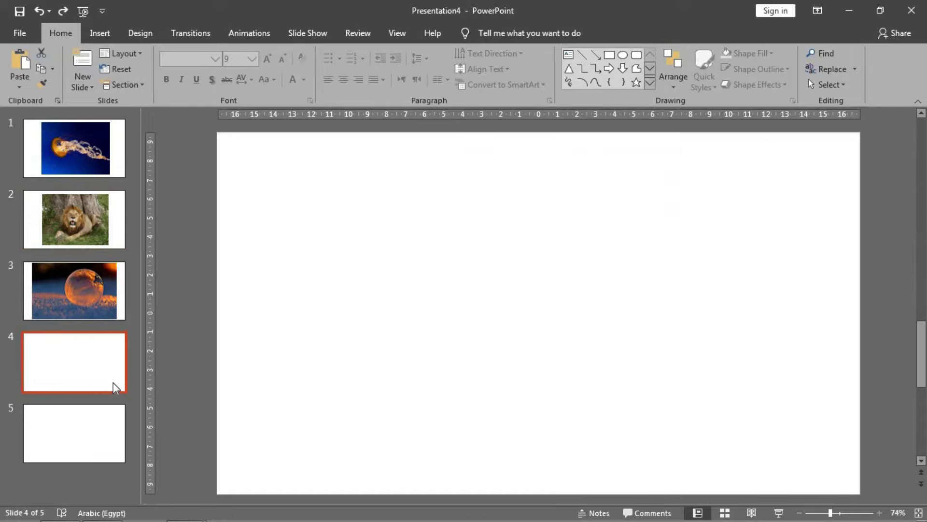
key(Delete)
key(Delete)
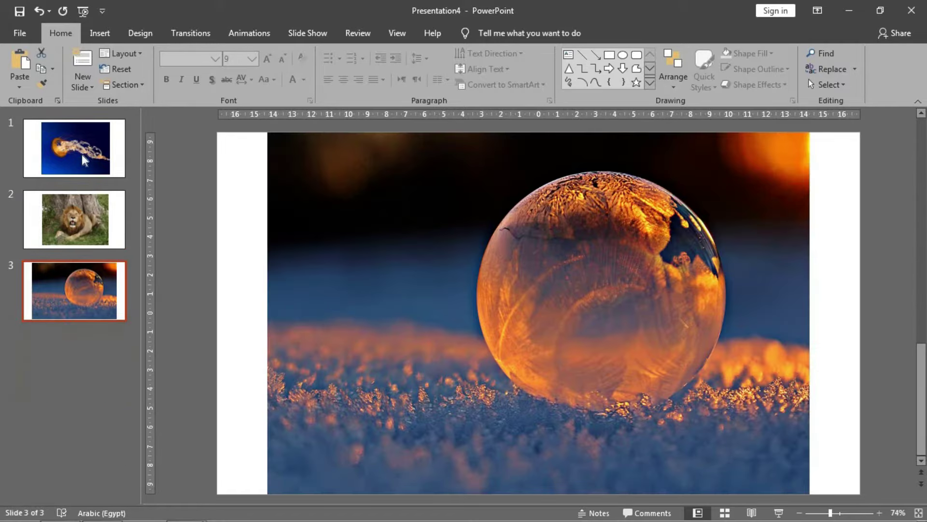
Nudge the jellyfish picture's Height spinner and drag its corner to reach 17.49 × 23.31 cm.
click(60, 151)
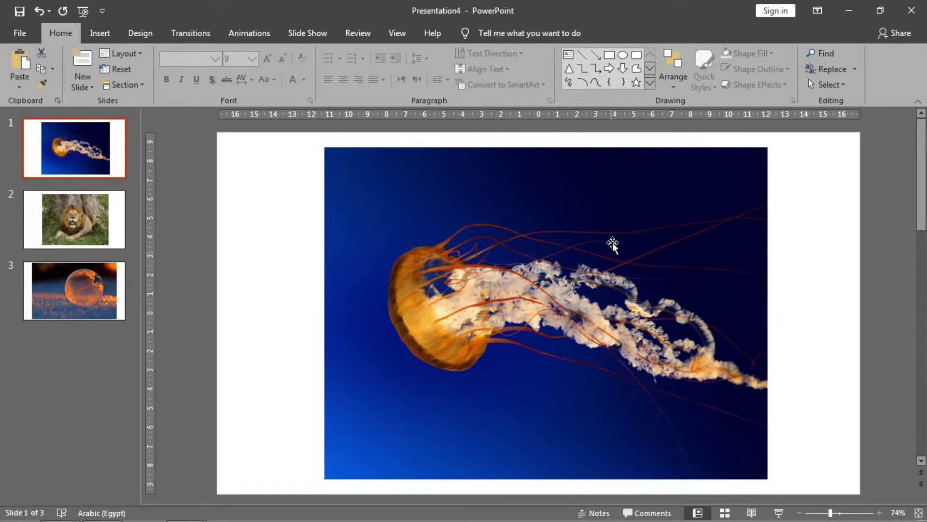
drag(613, 245, 612, 240)
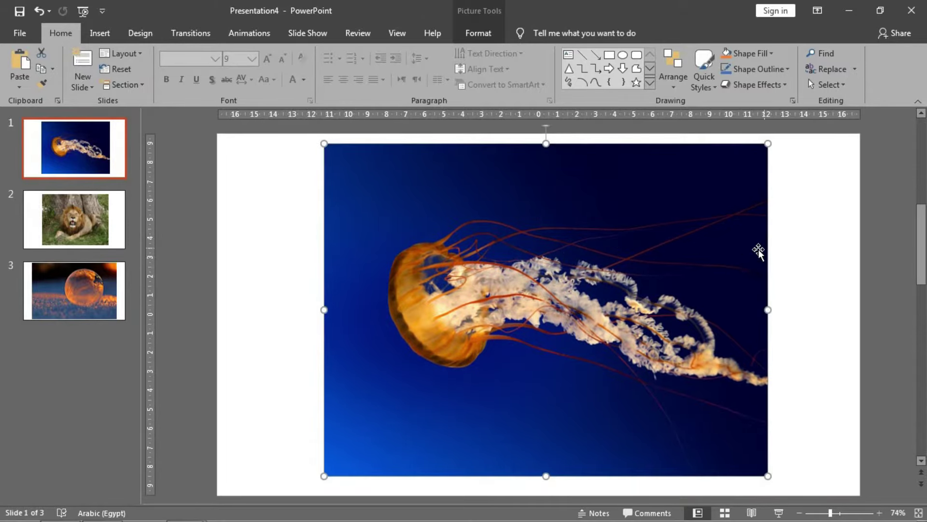
click(495, 39)
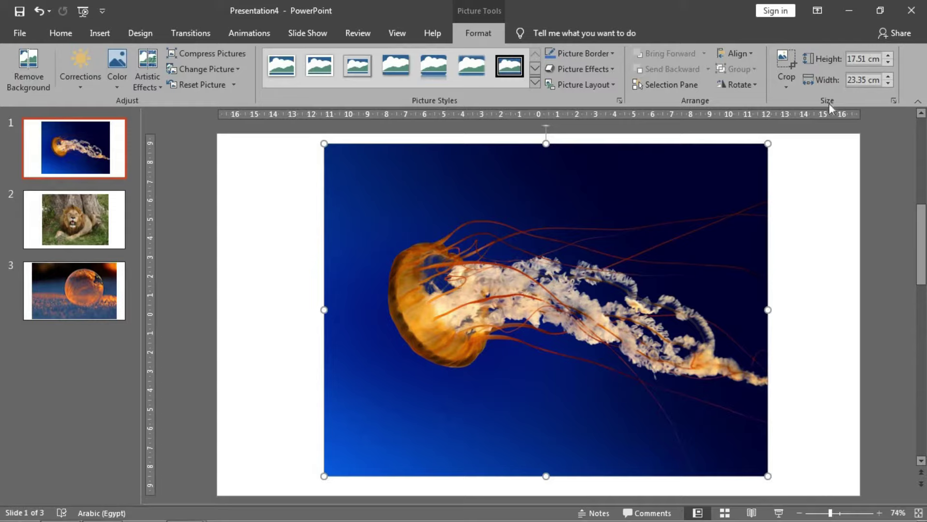
click(888, 56)
click(887, 56)
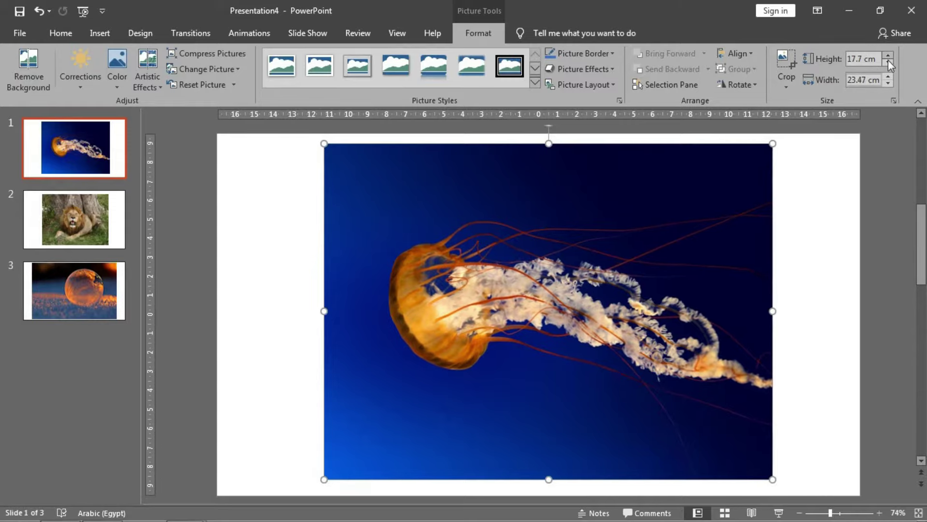
click(887, 63)
click(888, 63)
click(888, 63)
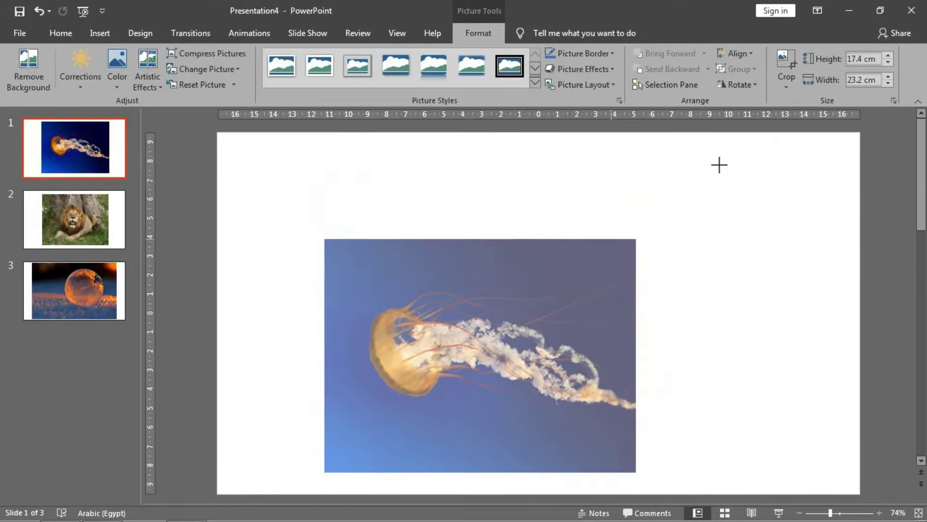
drag(635, 222, 767, 155)
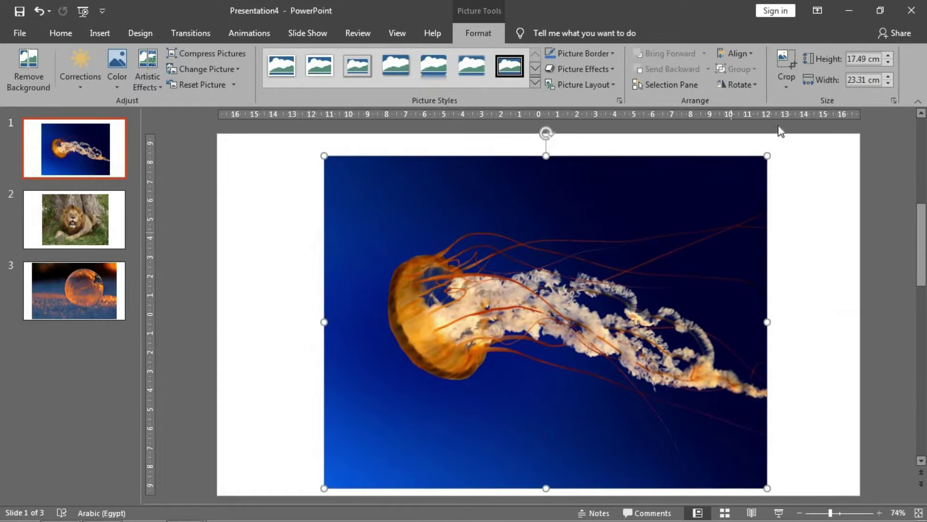
Crop the jellyfish picture to its lower-left corner and move it, then undo both changes.
click(788, 78)
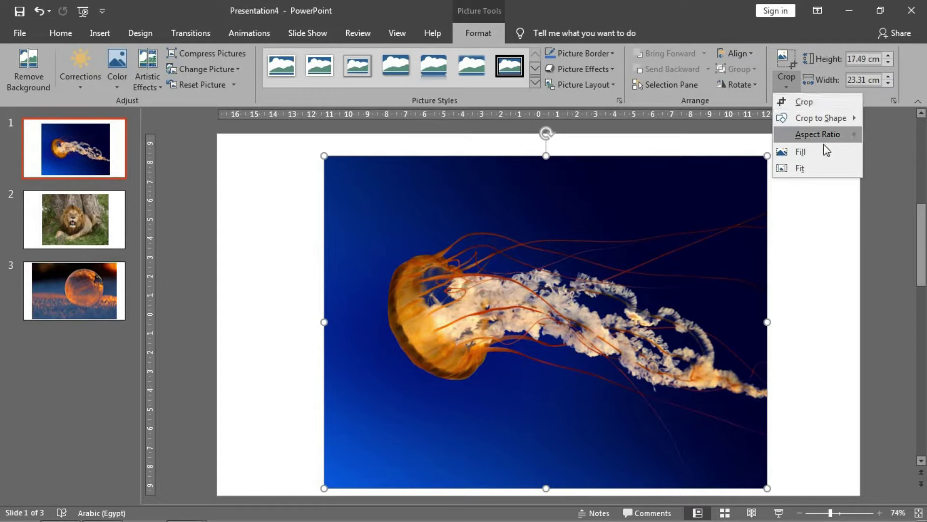
click(823, 97)
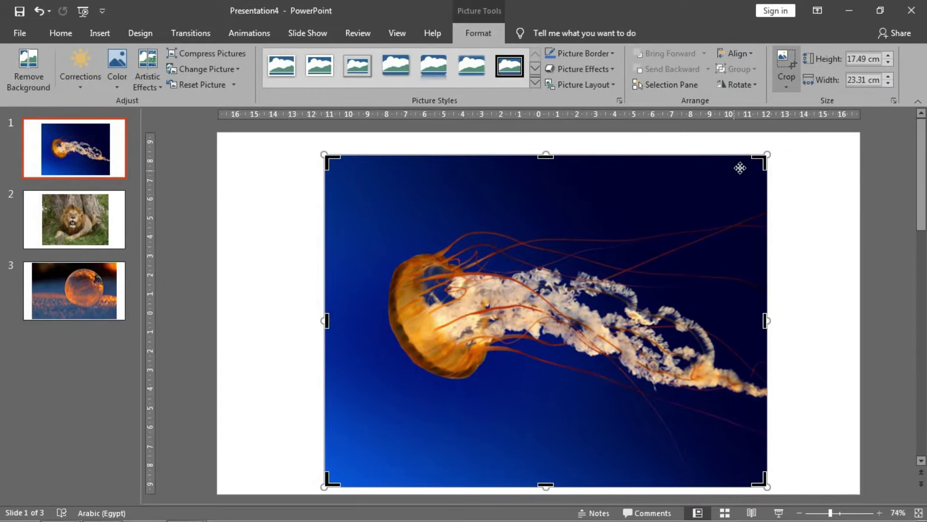
drag(742, 177, 483, 313)
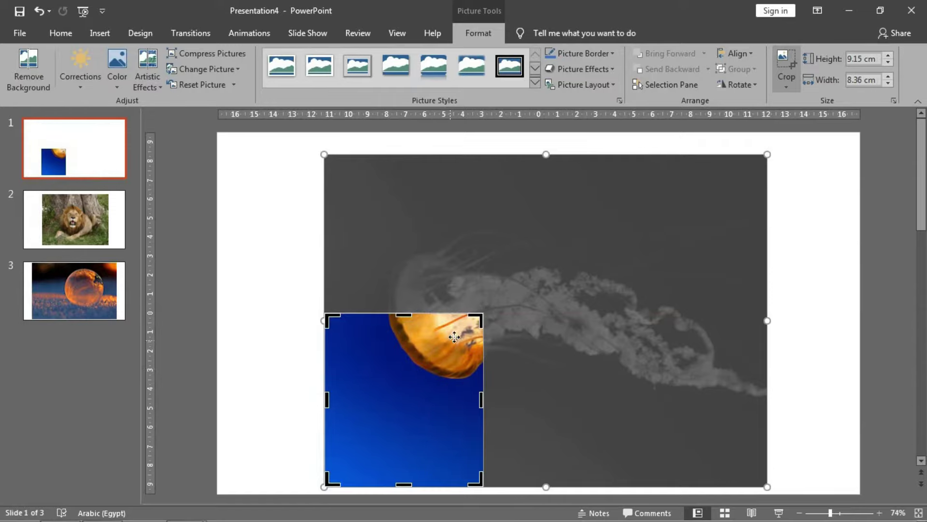
click(783, 60)
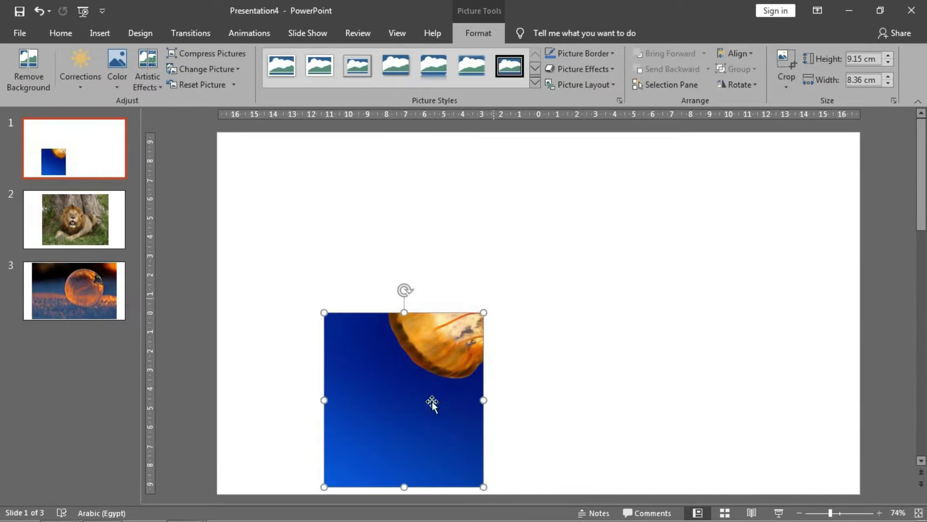
drag(431, 401, 462, 306)
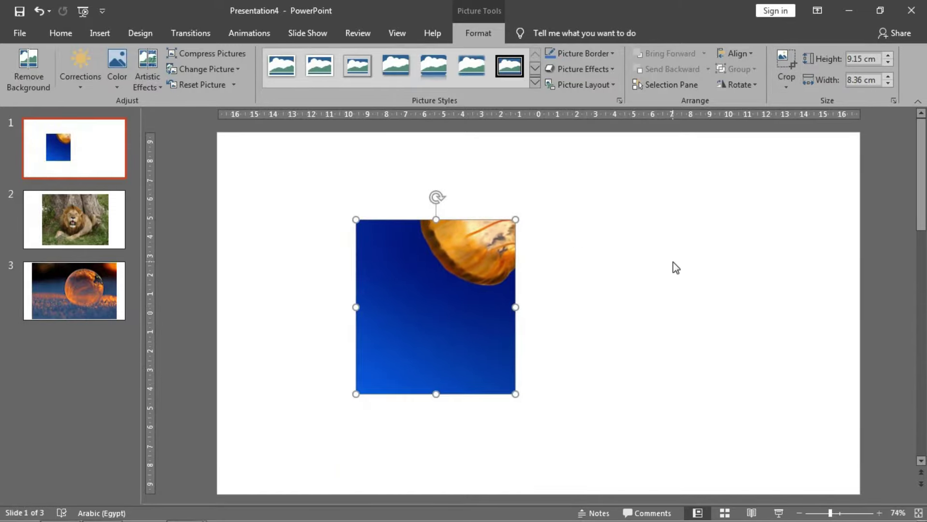
key(ctrl+z)
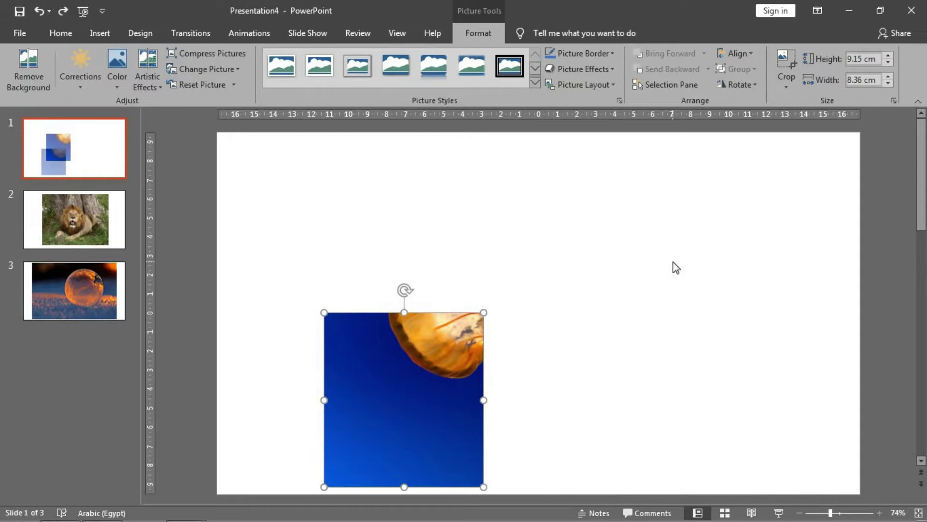
key(ctrl+z)
click(848, 217)
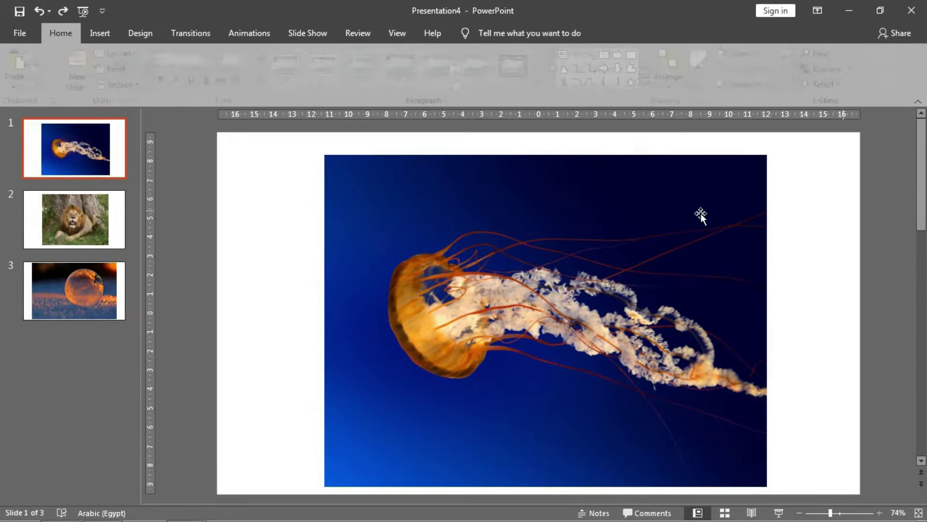
click(699, 223)
Crop the jellyfish picture to a Heart shape, then undo it.
click(787, 80)
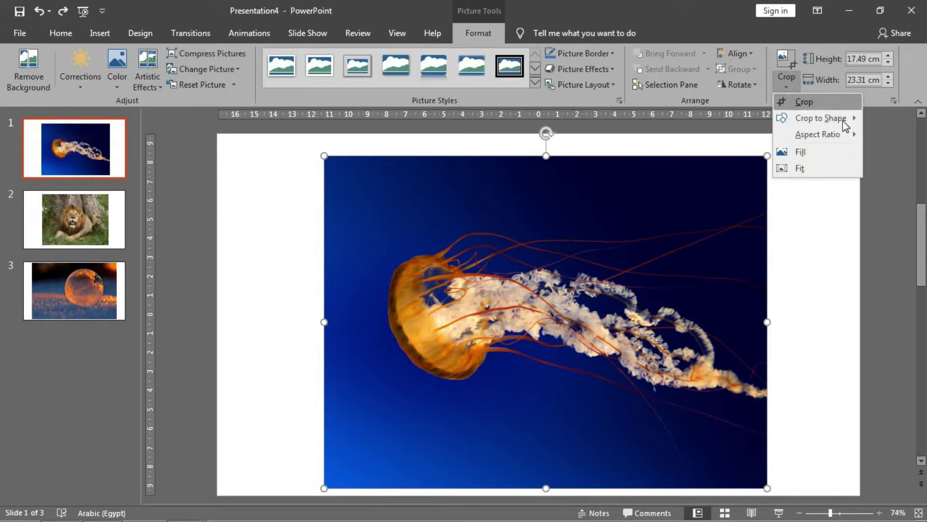
mouse_move(820, 118)
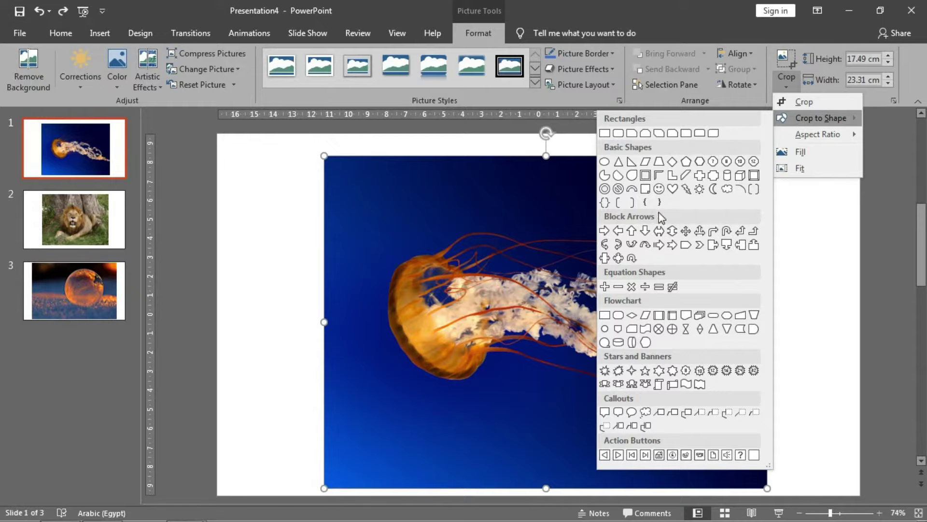
click(673, 189)
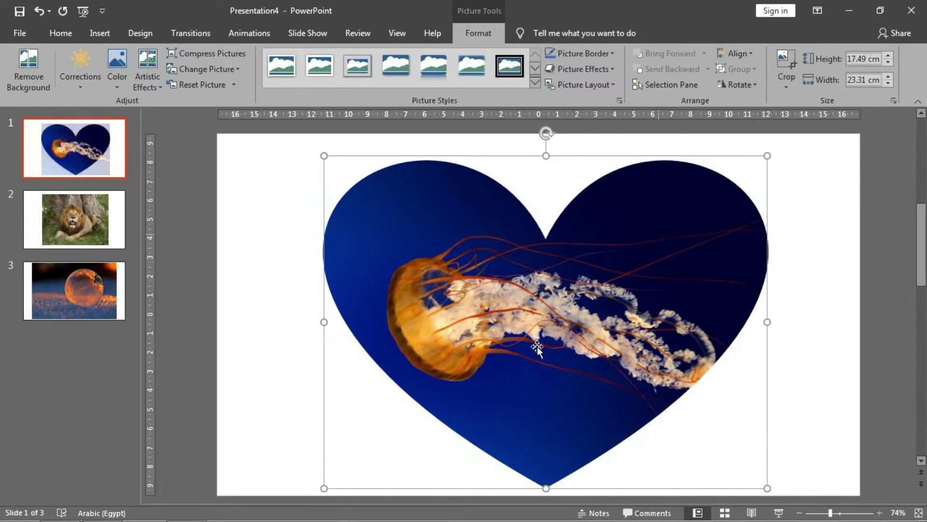
key(ctrl+z)
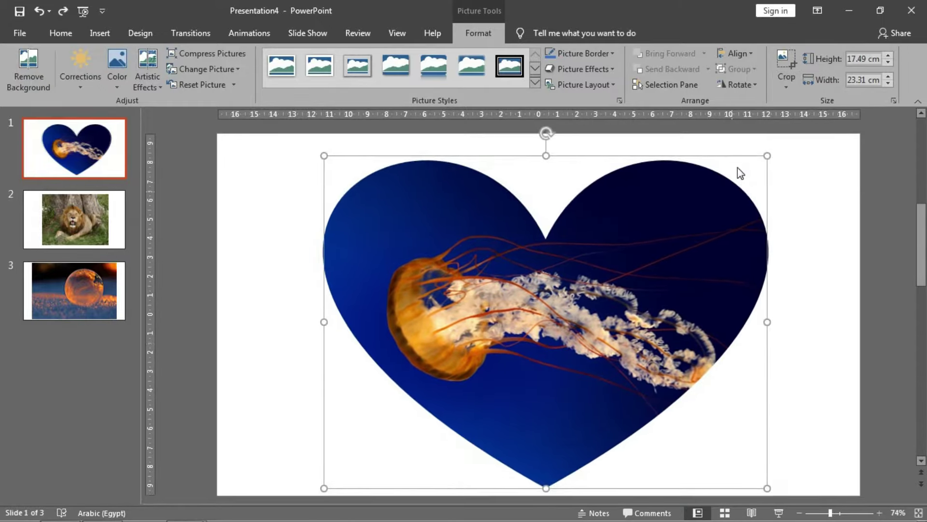
key(ctrl+z)
Crop it to the Multiply X shape, undo that, and bring up the Aspect Ratio presets.
click(793, 82)
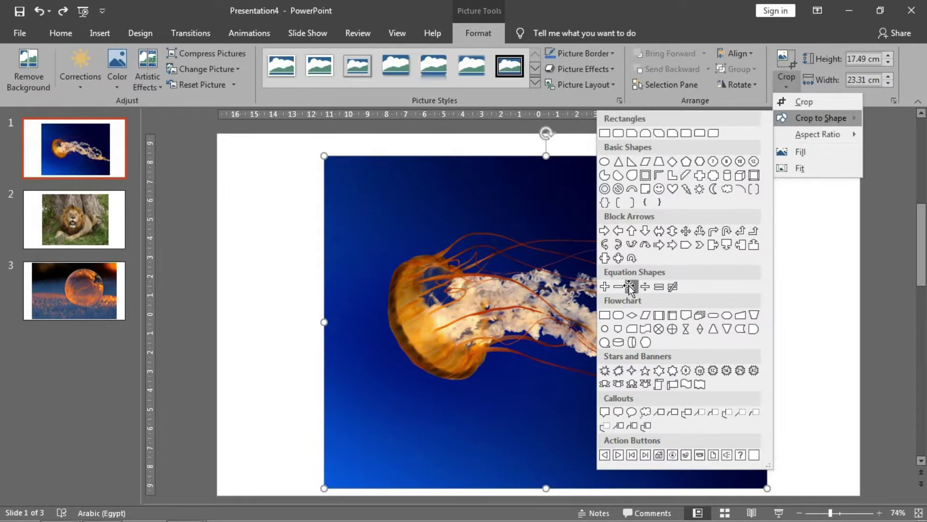
click(631, 286)
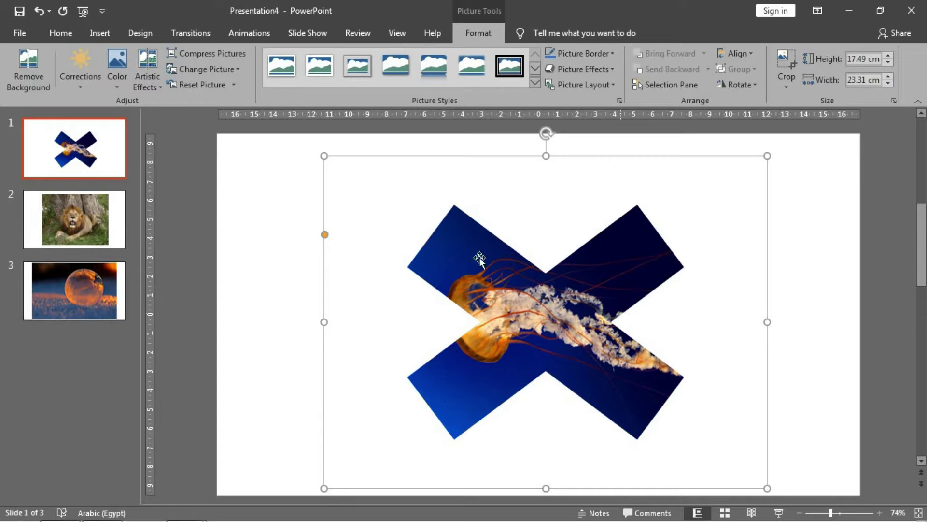
key(ctrl+z)
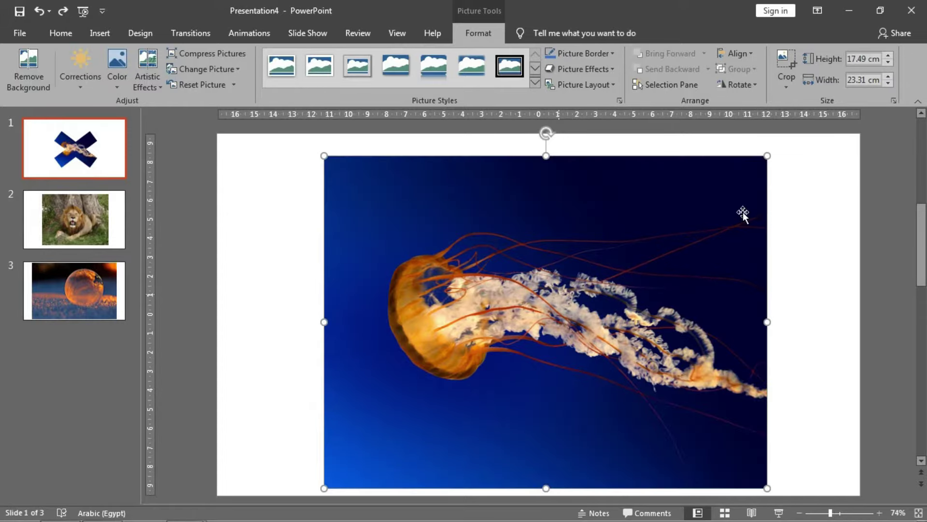
click(781, 78)
mouse_move(817, 134)
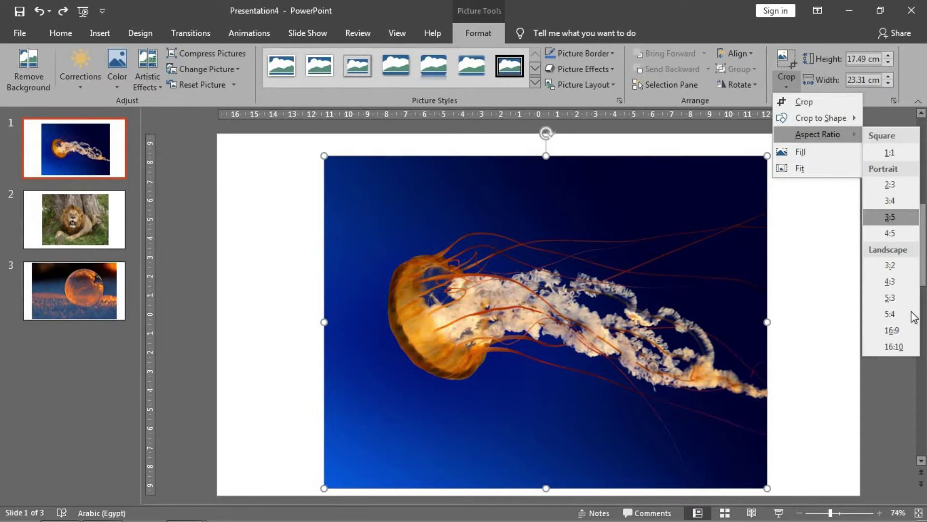
click(902, 330)
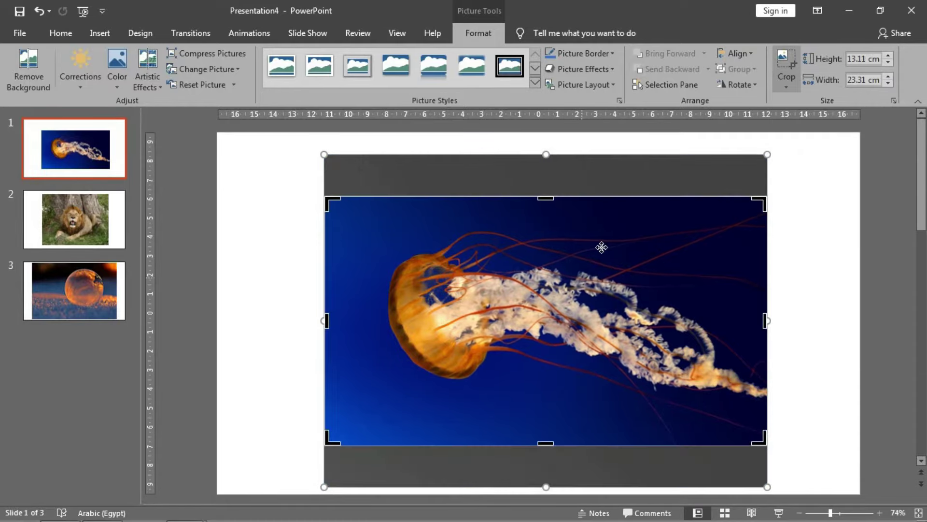
click(779, 86)
mouse_move(451, 303)
mouse_down()
mouse_move(453, 262)
mouse_move(541, 268)
mouse_up()
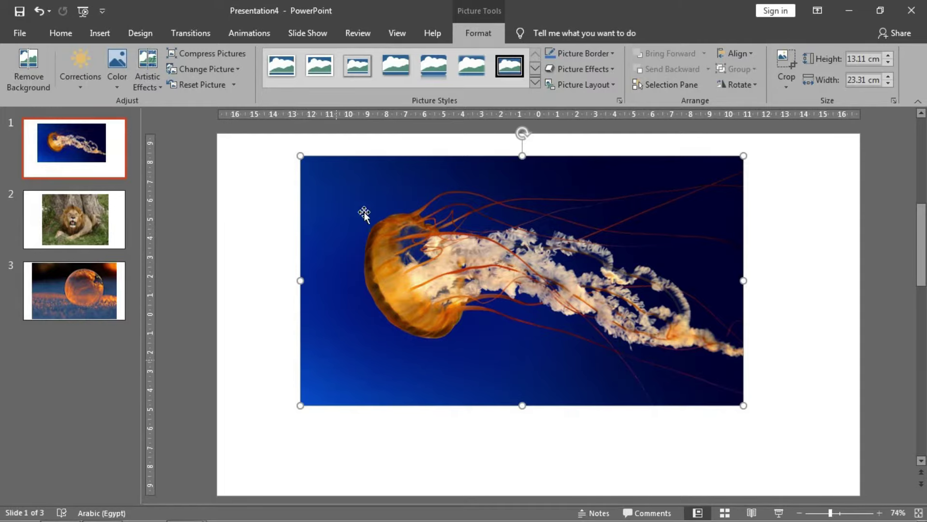
mouse_move(481, 236)
mouse_down()
mouse_move(399, 213)
mouse_move(407, 216)
mouse_up()
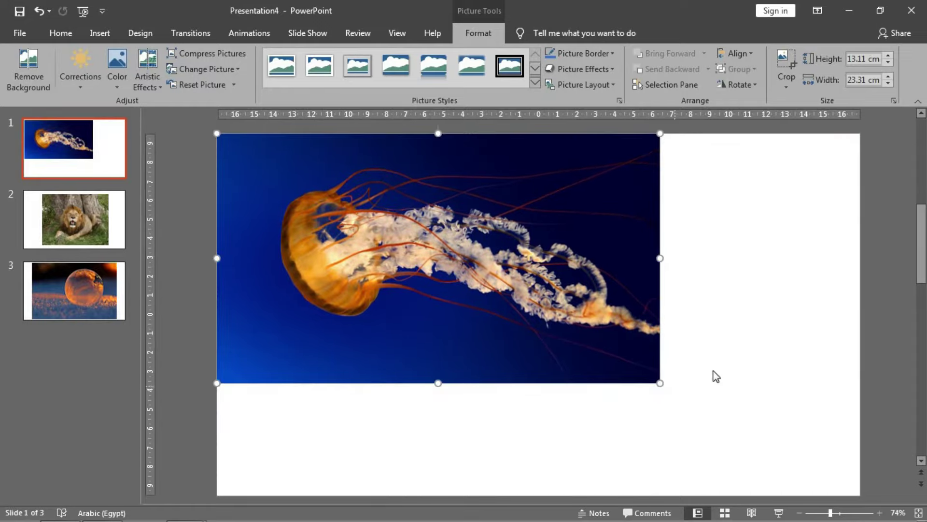
scroll(714, 374, down, 3)
click(40, 141)
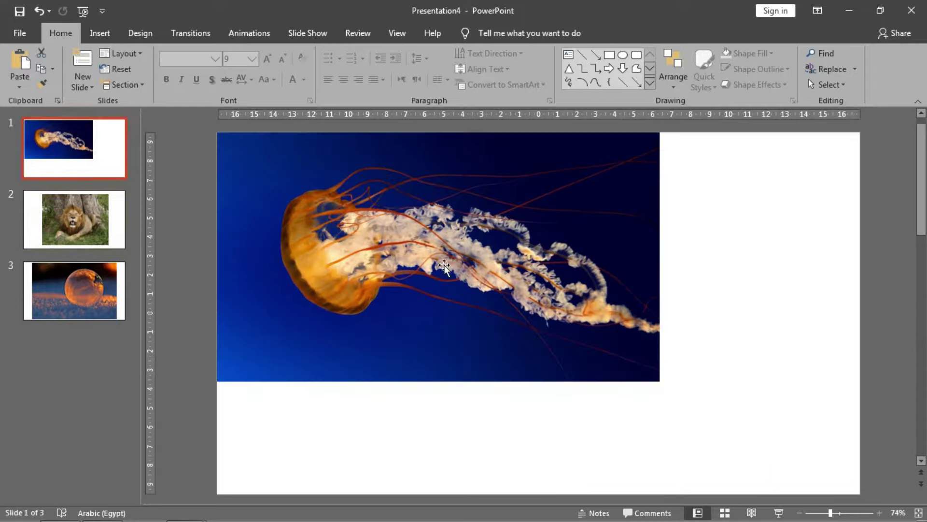
drag(408, 251, 517, 293)
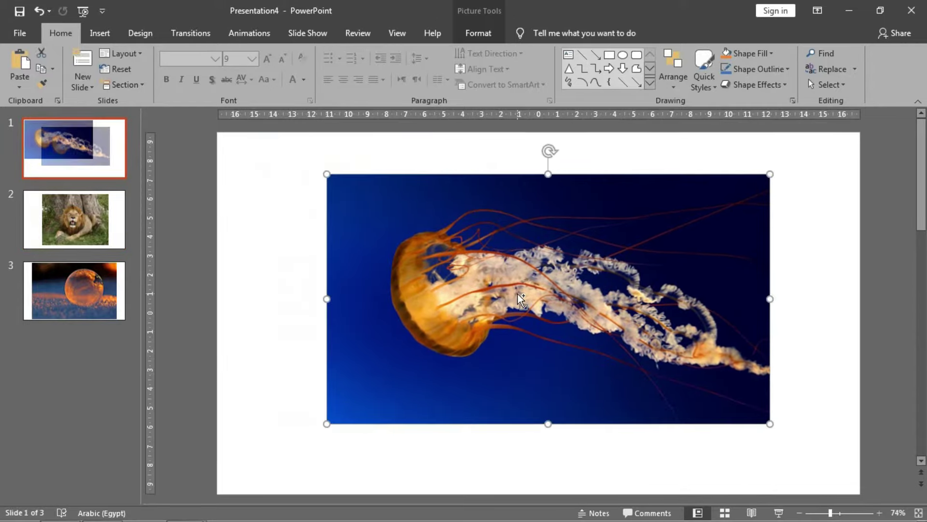
key(ctrl+z)
key(ctrl+z)
key(ctrl+z)
key(ctrl+z)
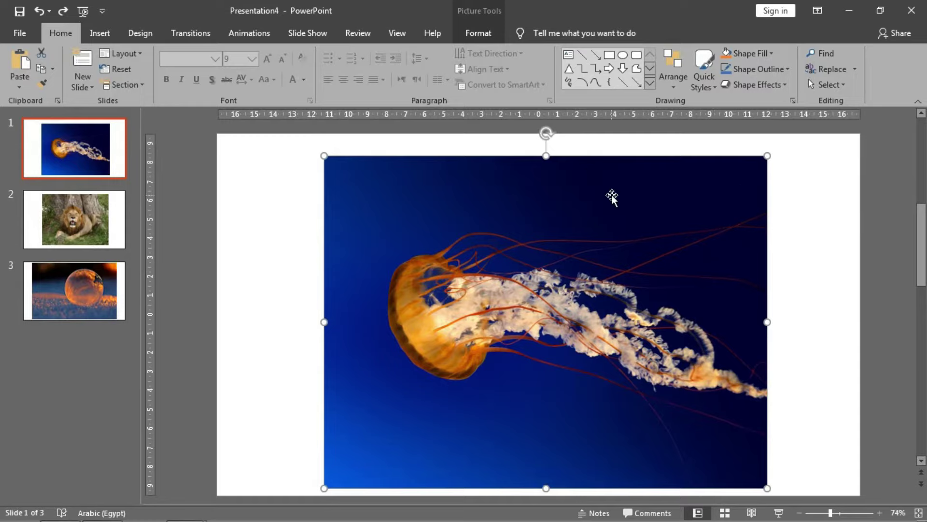
click(478, 32)
click(782, 88)
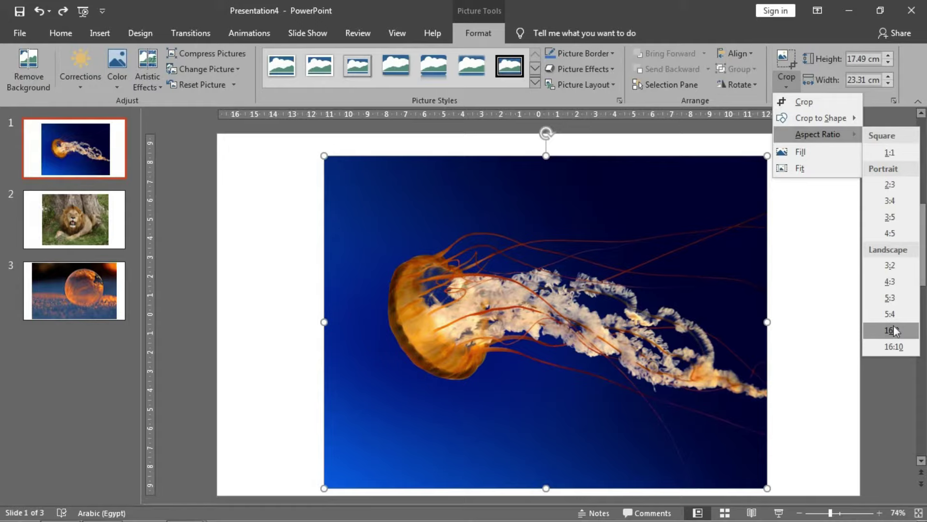
Crop the jellyfish picture to 16:9 and stretch it to fill slide 1 at 19.05 × 33.87 cm.
click(894, 331)
click(786, 61)
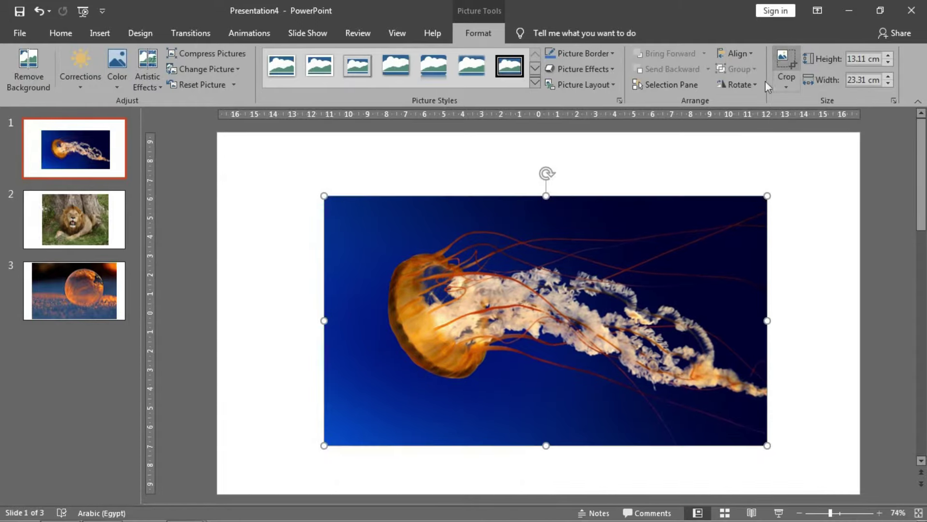
drag(506, 289, 414, 237)
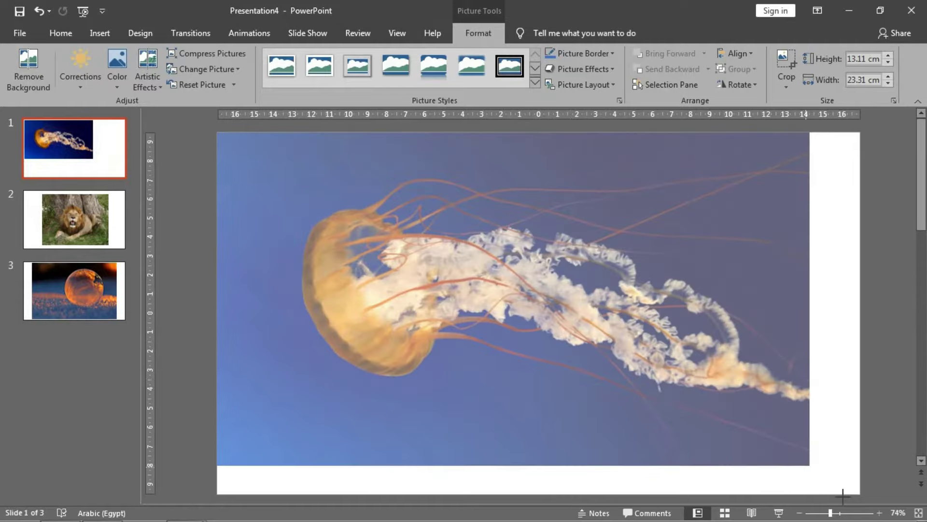
drag(798, 465, 860, 494)
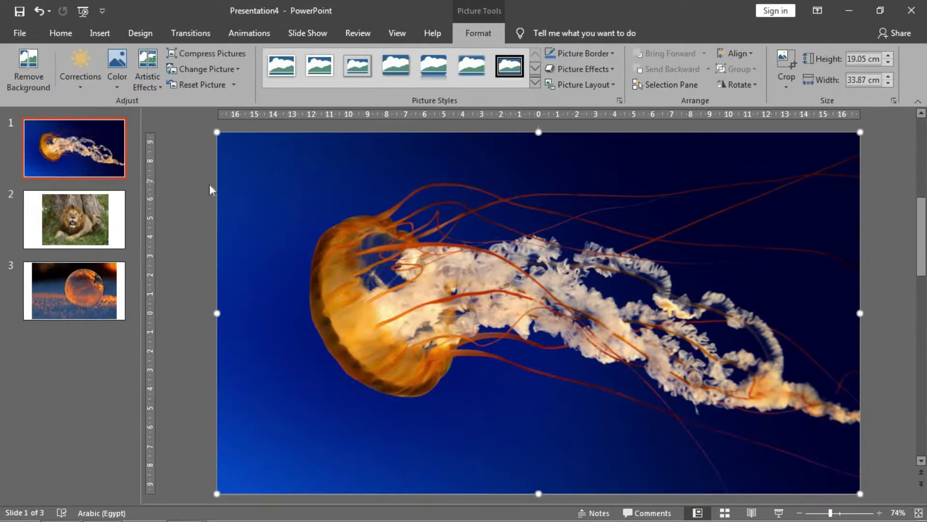
click(202, 197)
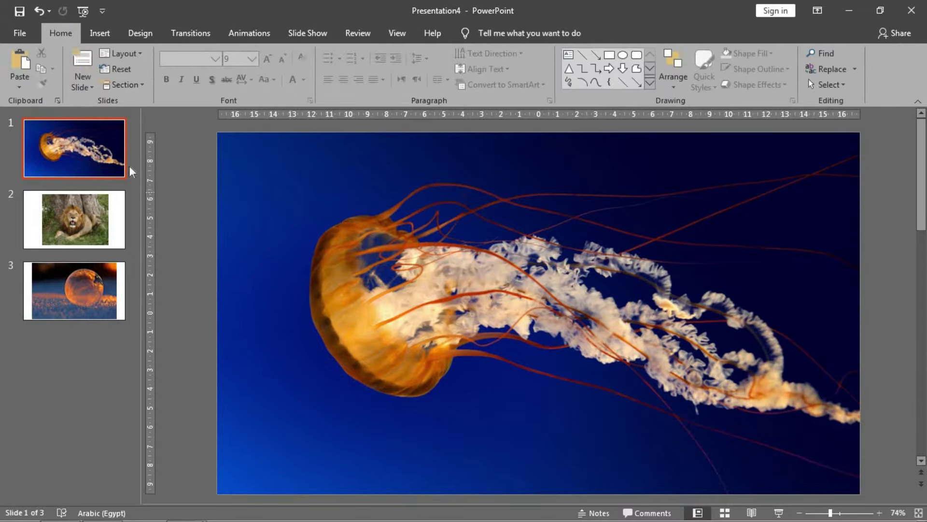
Add a new slide 2 and set its background to picture or texture fill.
key(Return)
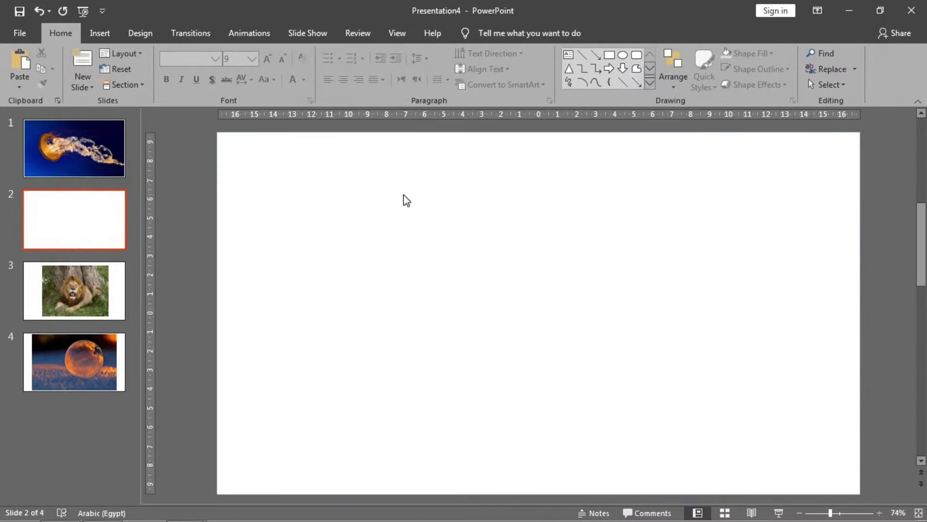
right_click(474, 224)
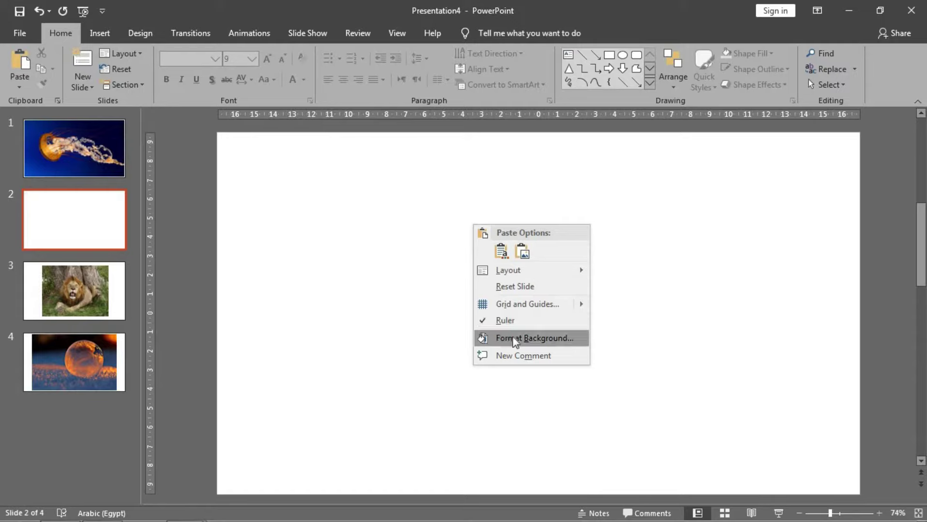
click(506, 338)
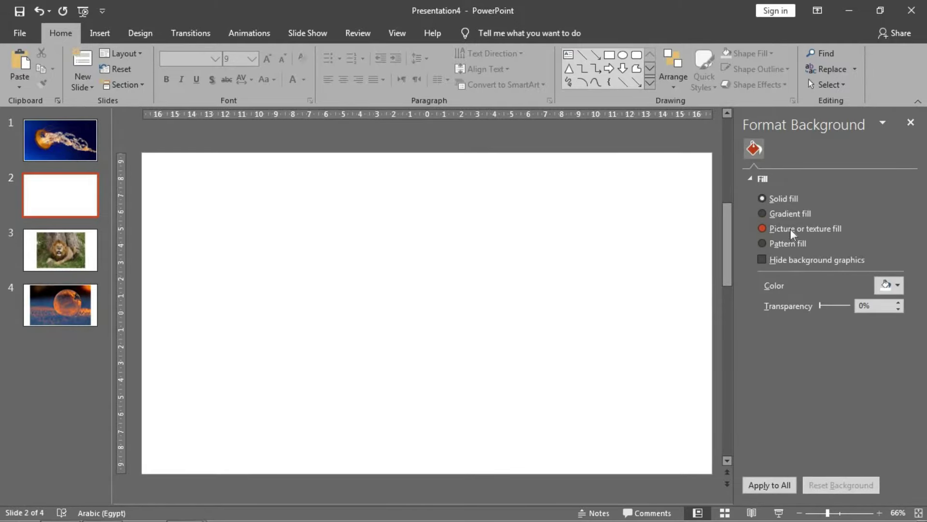
click(790, 228)
Fill slide 2's background with the boy-writing photo from an online 'child' image search.
click(787, 299)
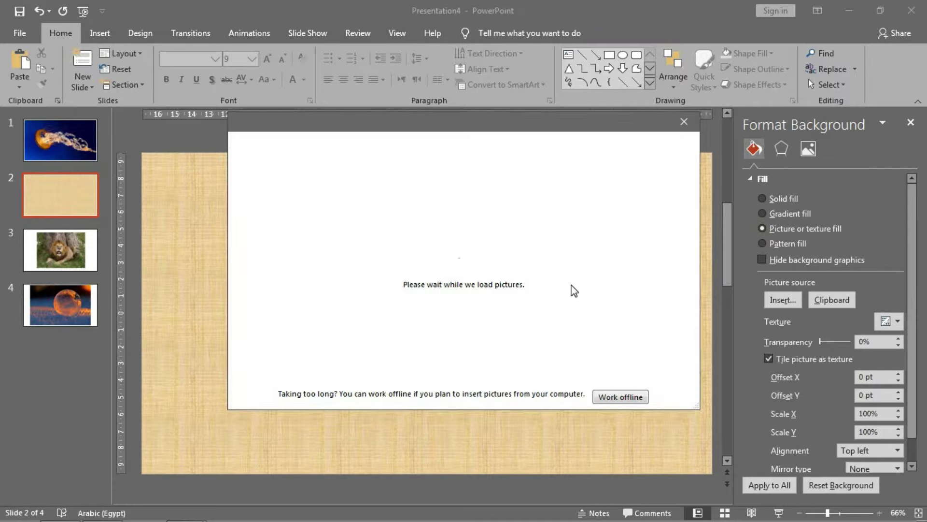
click(551, 230)
text(child)
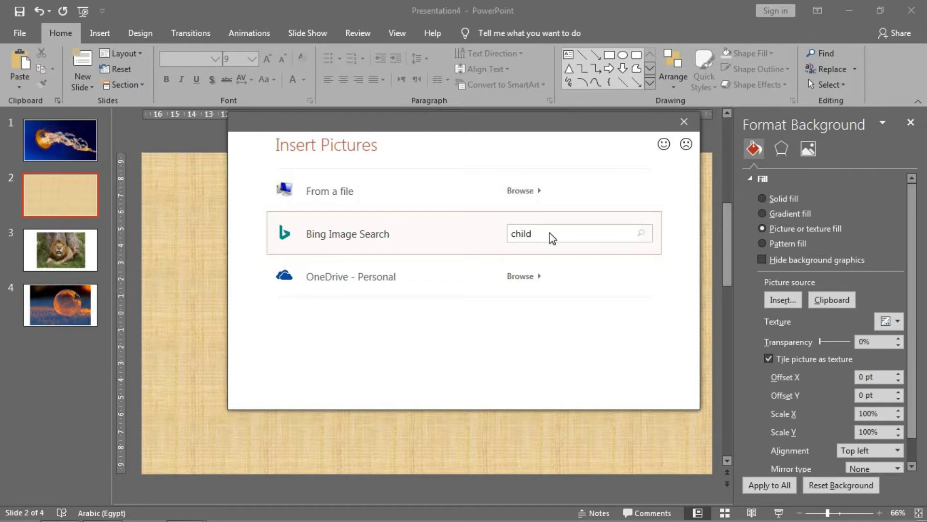
key(Return)
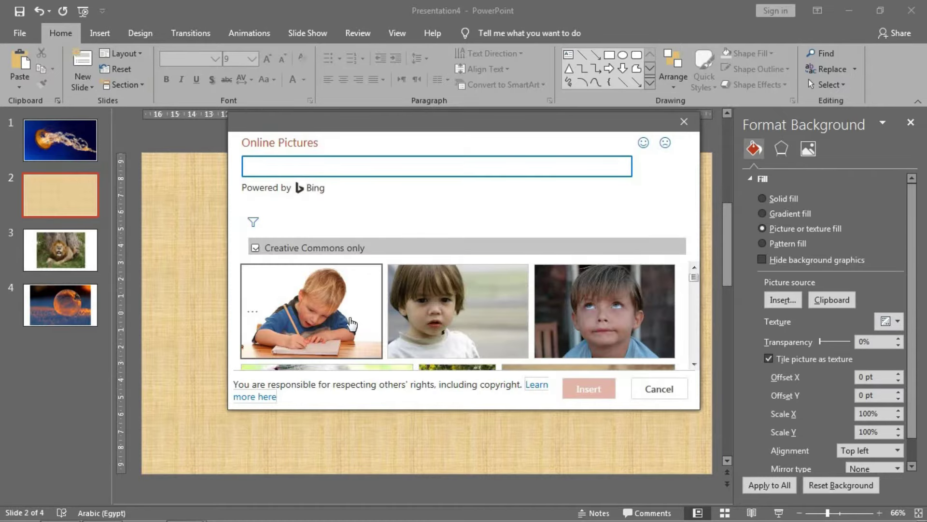
click(591, 396)
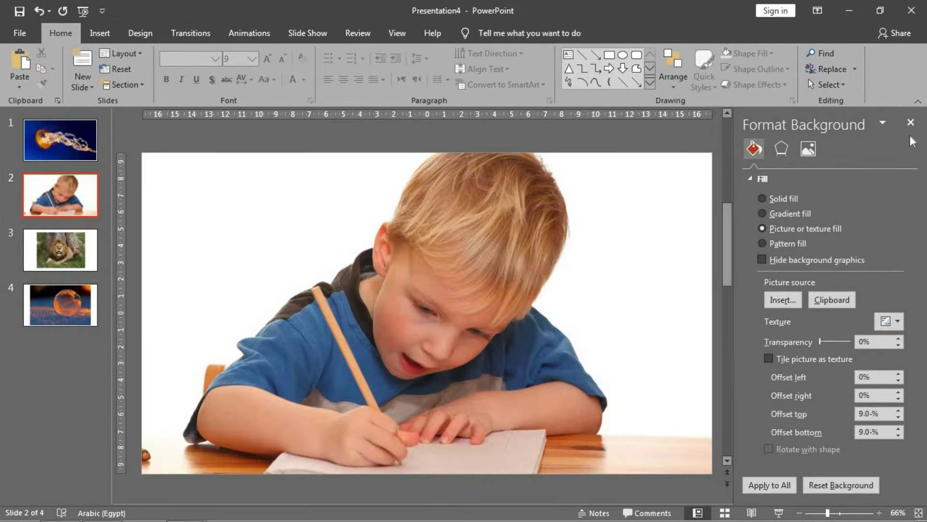
click(911, 124)
Stretch the jellyfish picture on slide 1 to fill the whole slide.
click(72, 147)
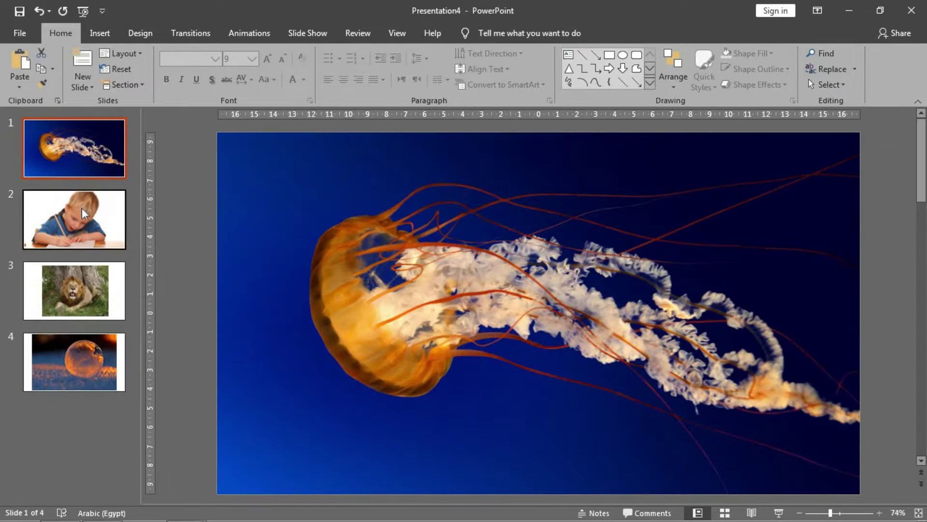
click(82, 207)
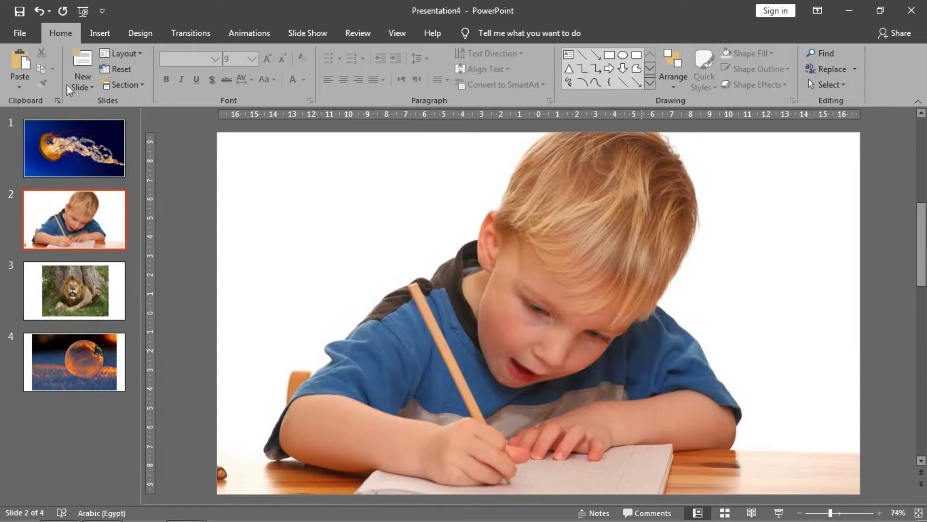
click(80, 123)
drag(518, 243, 527, 332)
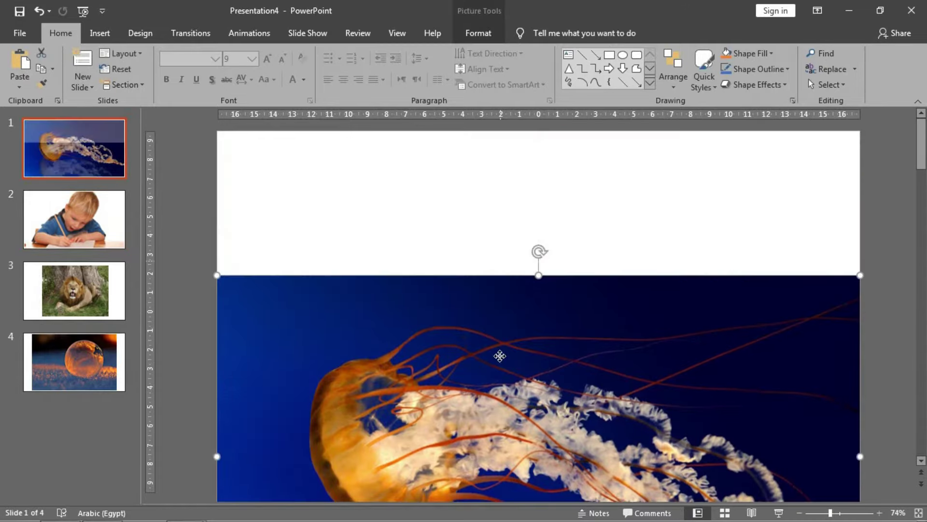
key(ctrl+z)
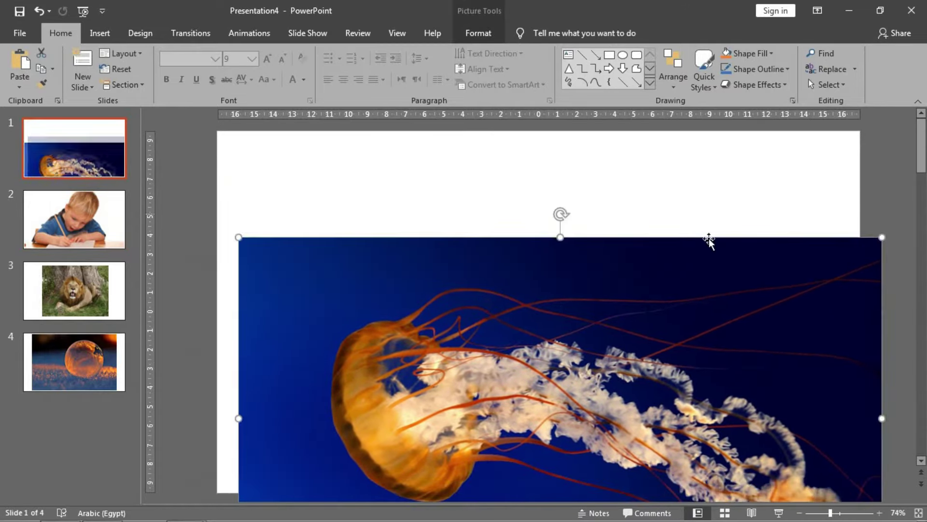
drag(396, 334, 375, 228)
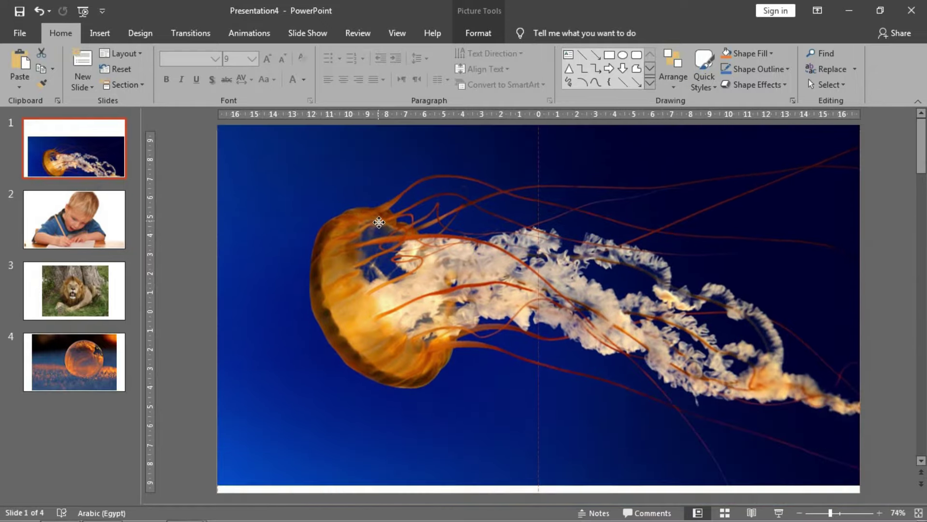
Delete the boy slide and shrink the jellyfish picture toward slide 1's lower left.
click(52, 208)
key(Delete)
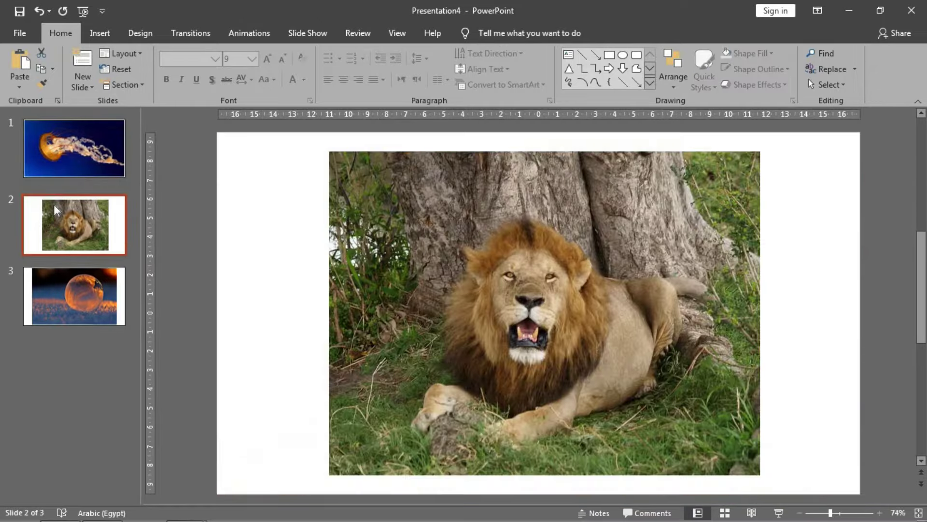
click(103, 161)
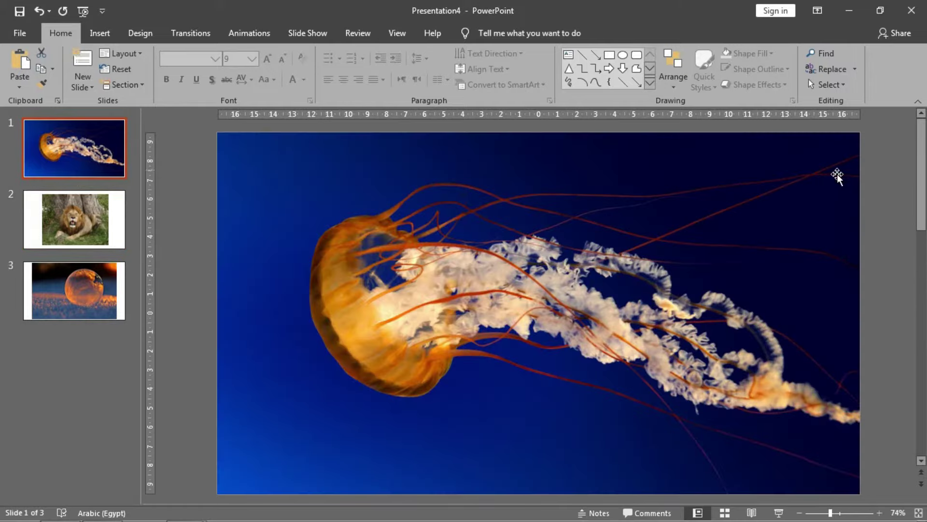
click(857, 141)
drag(860, 132, 631, 261)
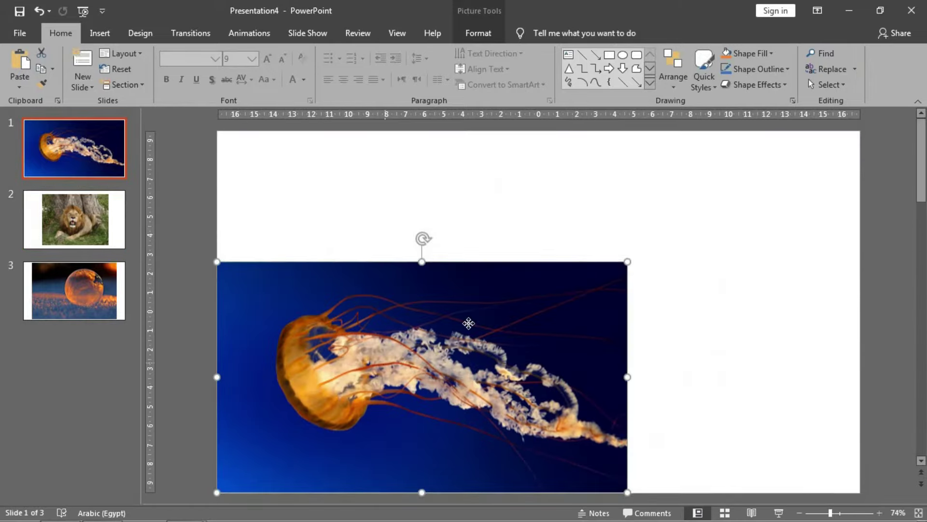
Try Crop > Fit, undo it, and centre the 21.59 × 12.15 cm jellyfish picture on slide 1.
drag(468, 325, 612, 262)
click(478, 33)
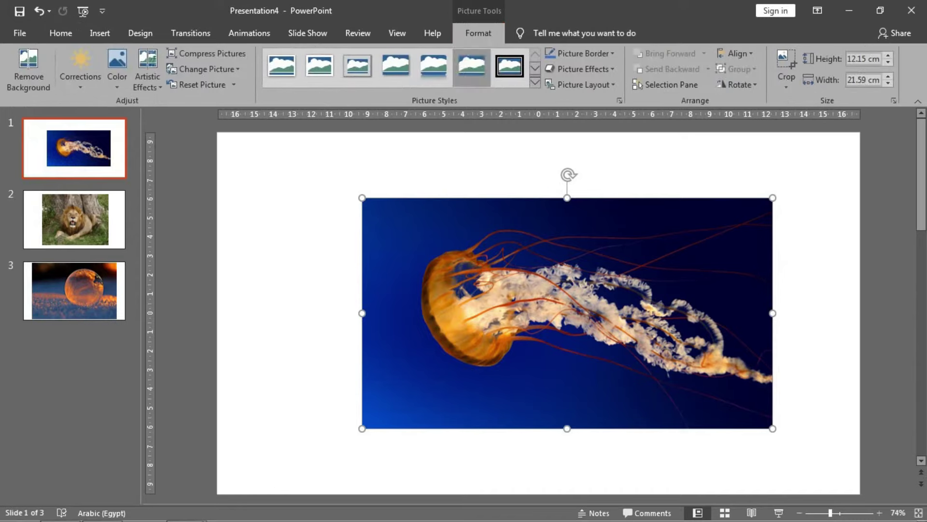
click(786, 86)
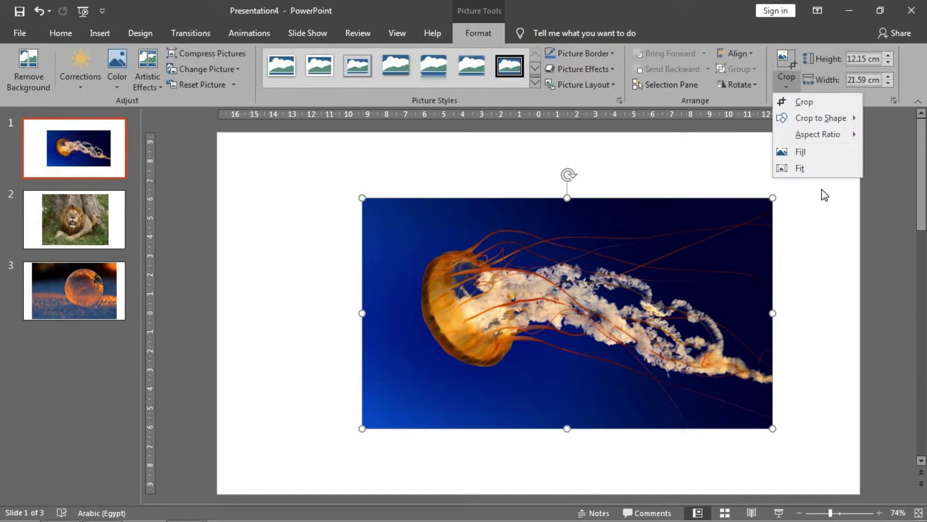
click(814, 169)
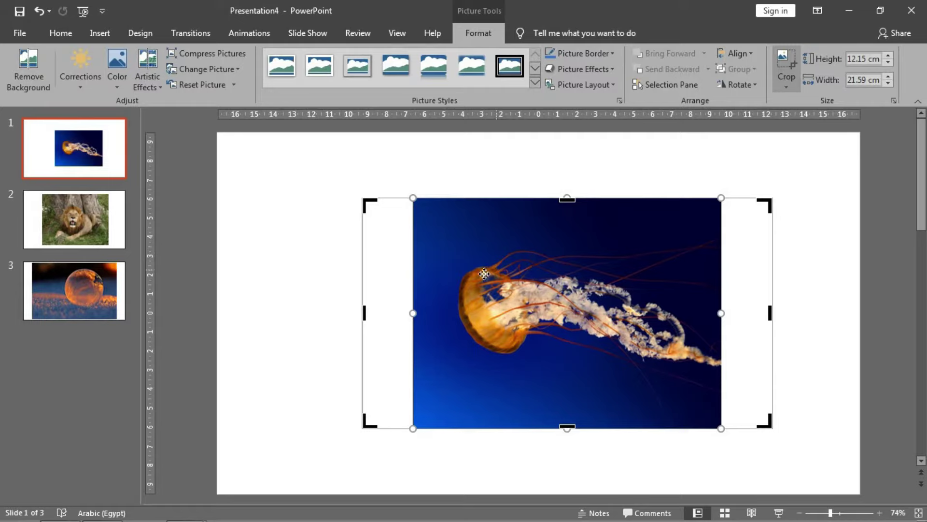
drag(485, 274, 362, 266)
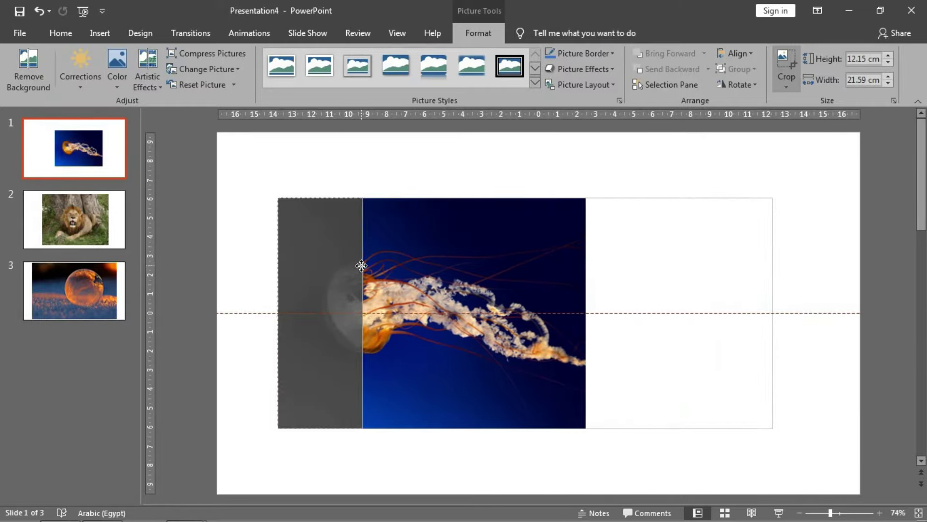
key(ctrl+z)
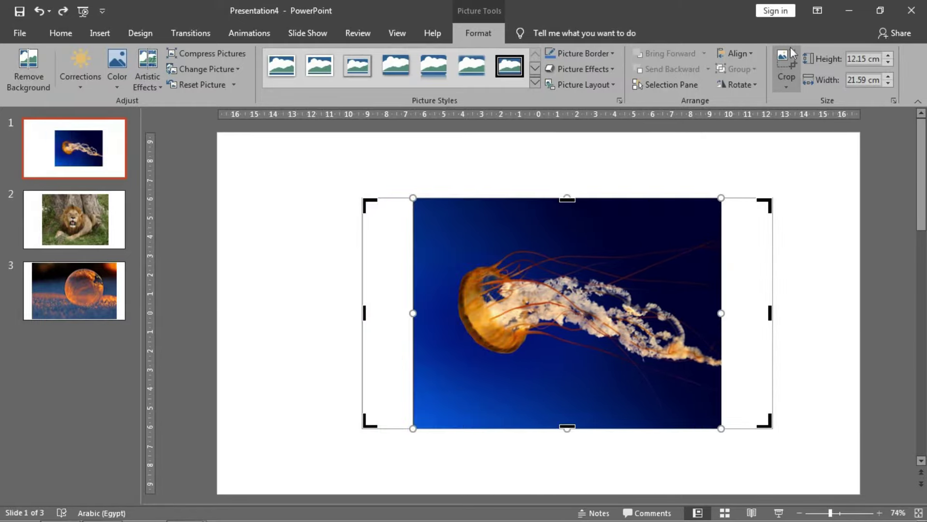
click(786, 60)
drag(578, 253, 694, 223)
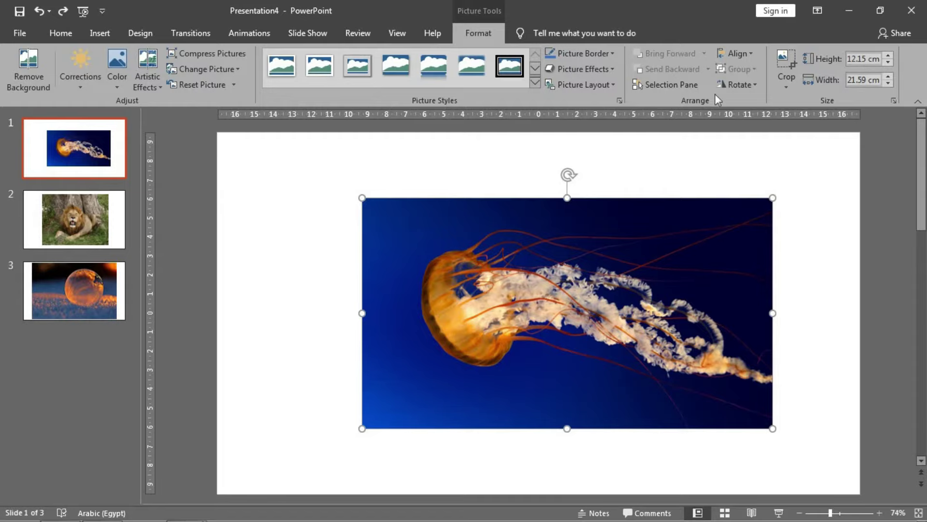
drag(644, 301, 626, 301)
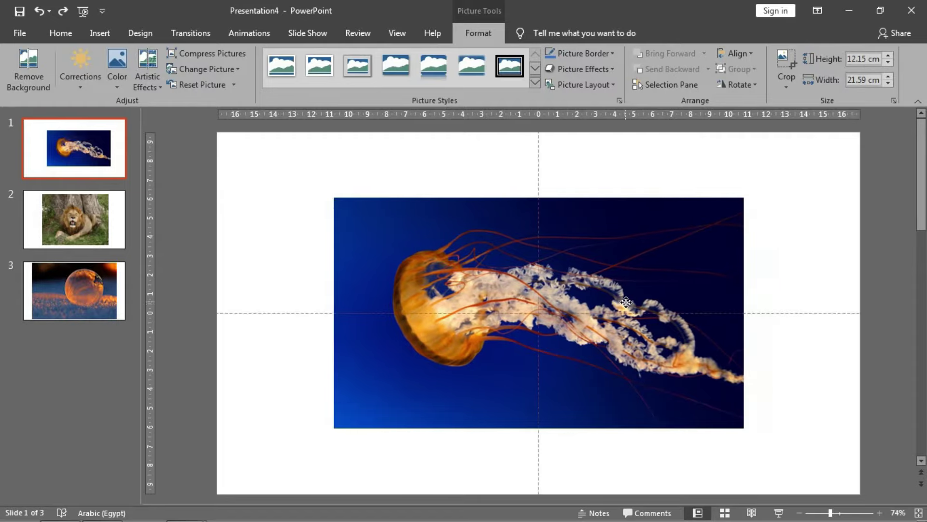
Align the jellyfish picture to the slide's left, right and top edges in turn.
click(689, 192)
click(598, 278)
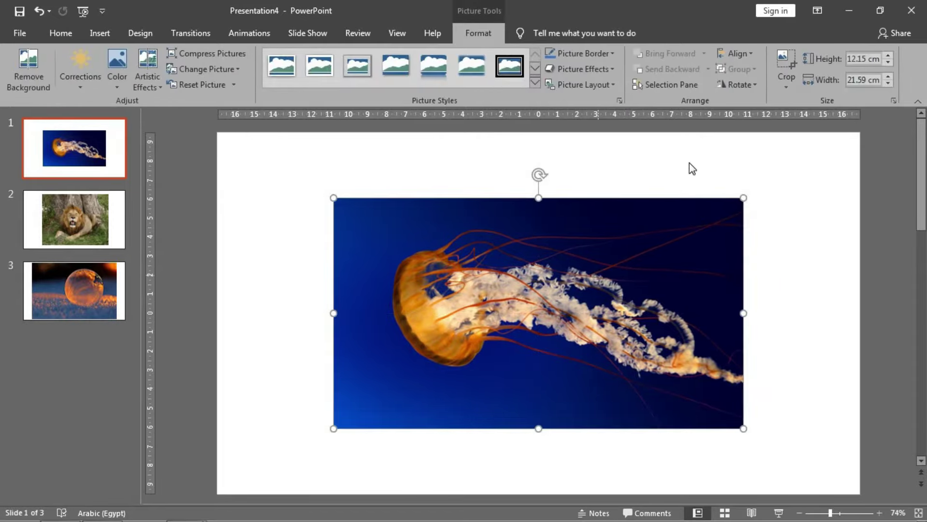
click(740, 55)
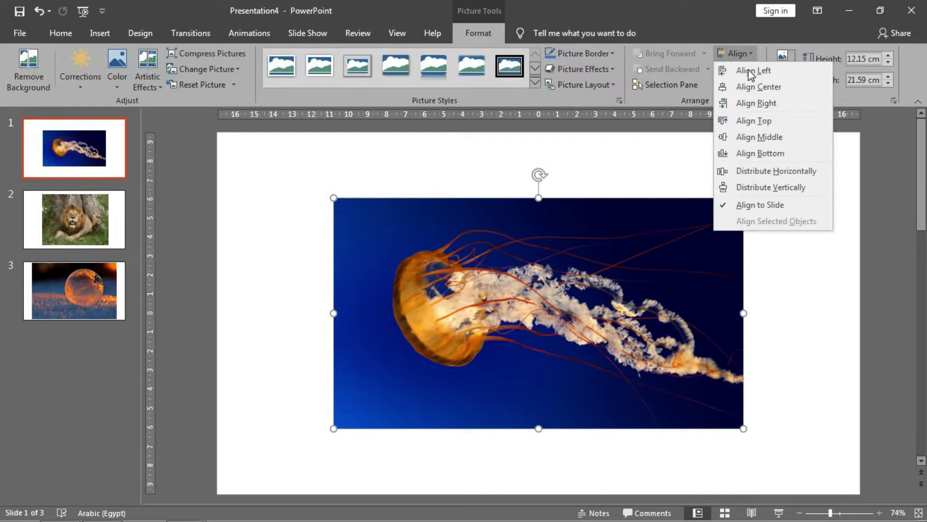
click(748, 71)
click(748, 51)
click(748, 103)
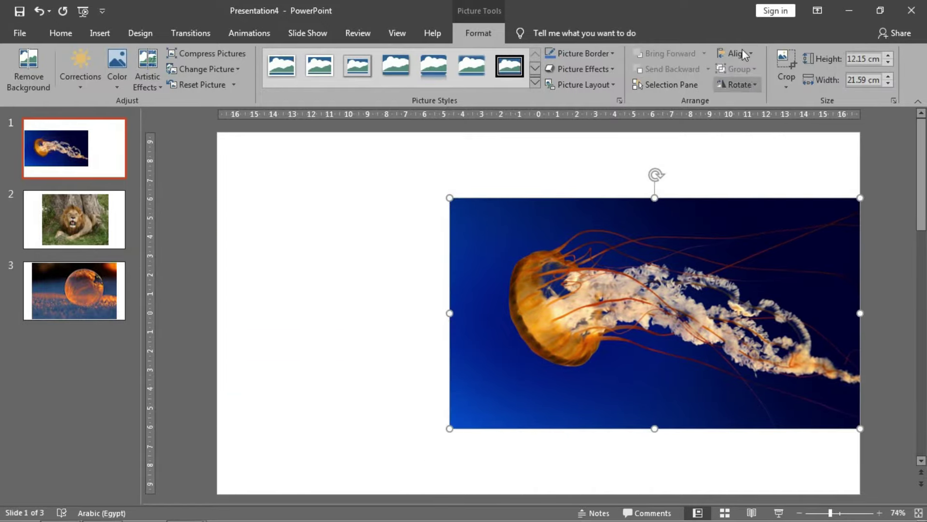
click(743, 50)
click(746, 121)
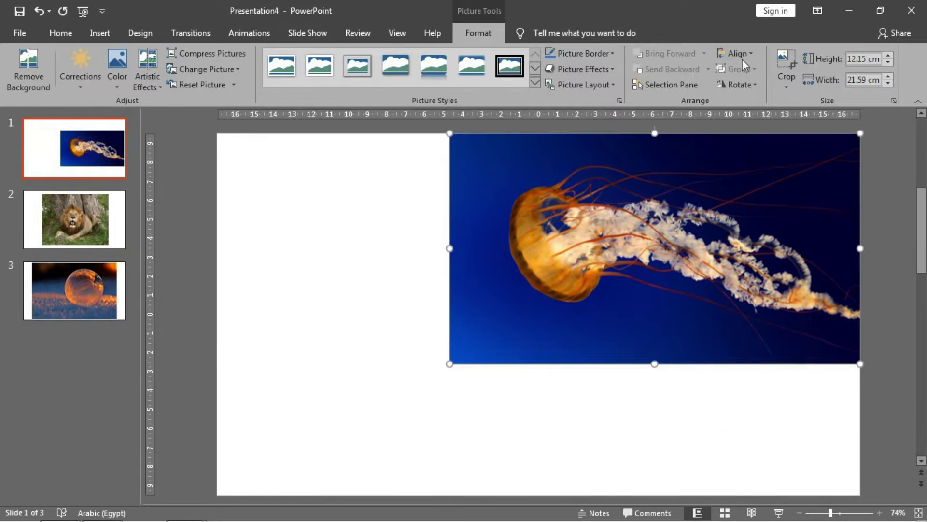
click(741, 54)
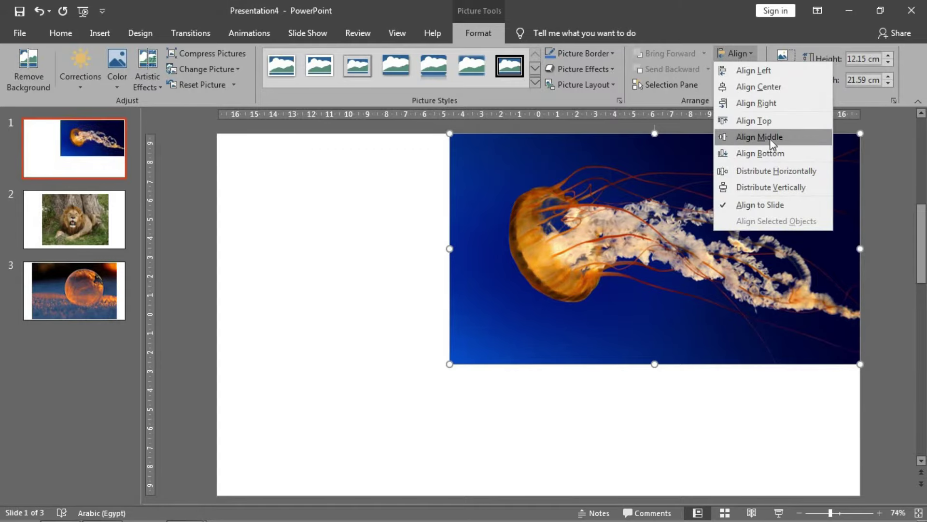
click(663, 285)
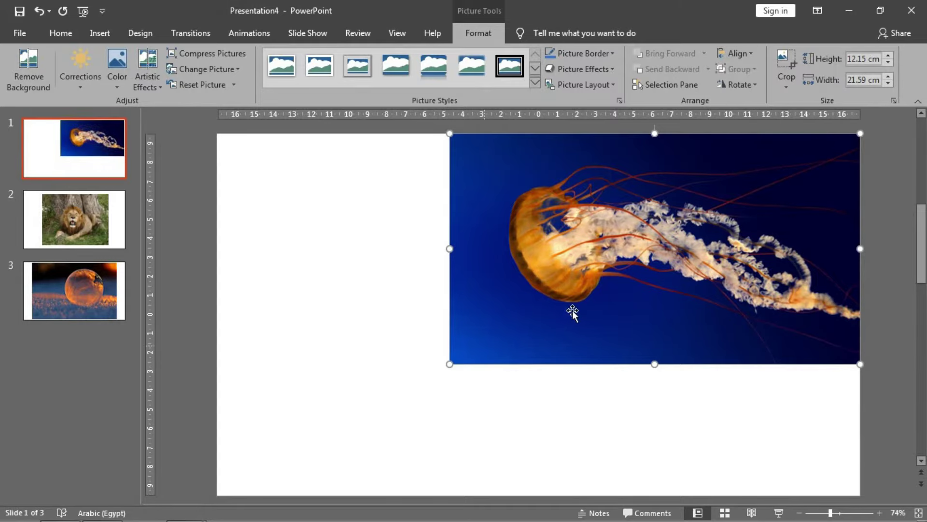
Shrink the jellyfish to 11.88 × 6.68 cm at slide 1's upper left, then view lion slide 2.
drag(573, 313, 474, 317)
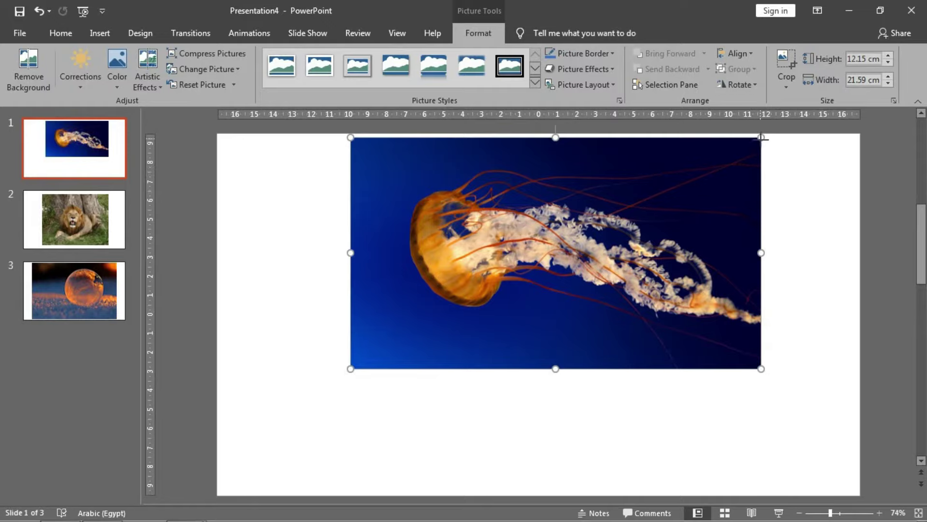
drag(762, 137, 577, 239)
click(750, 57)
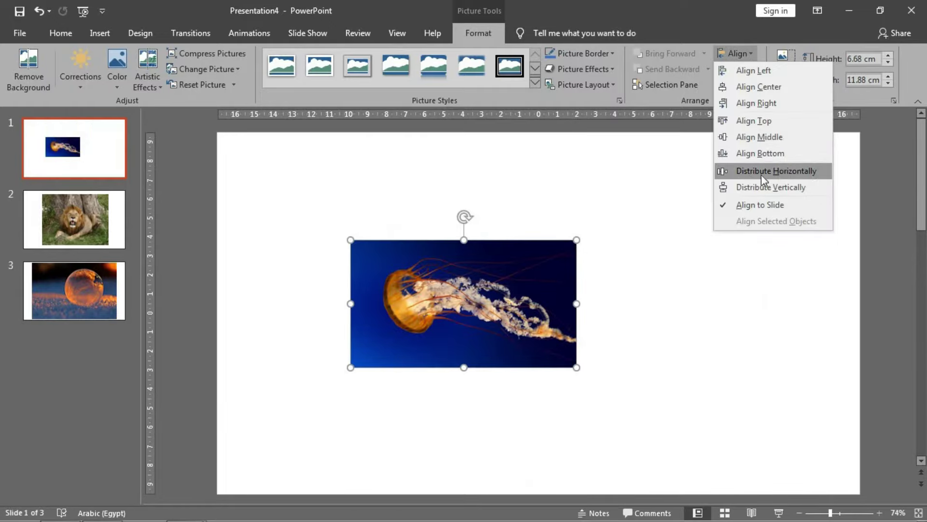
click(625, 245)
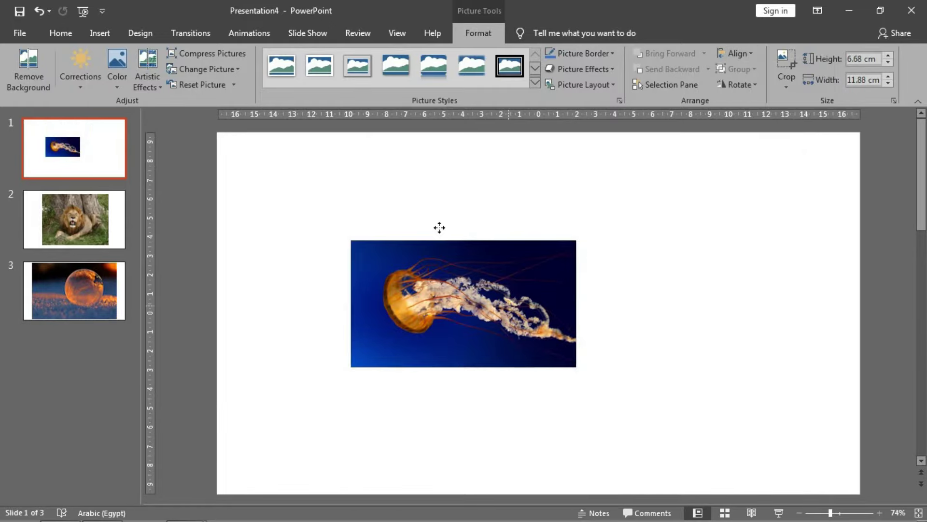
drag(509, 305, 394, 212)
click(606, 331)
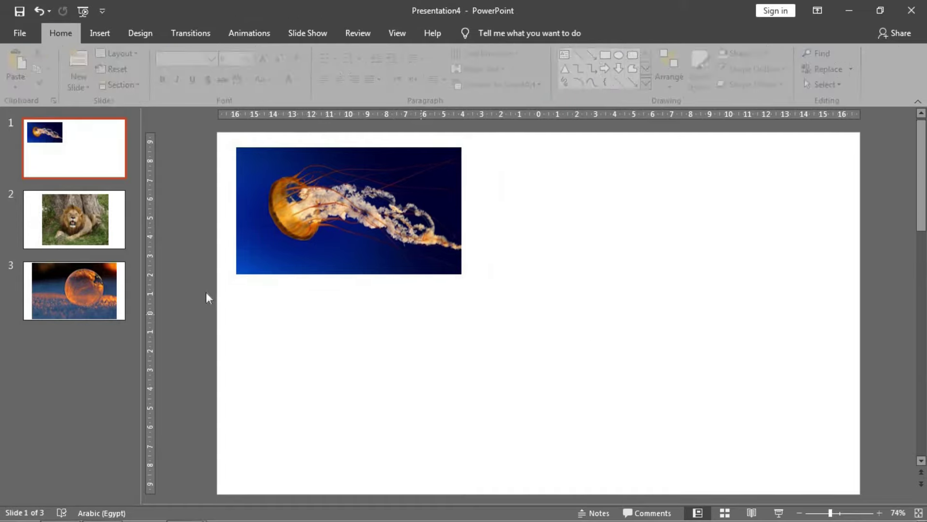
click(109, 240)
Copy the lion picture onto slide 1, shrink it and place it at the upper right.
click(464, 297)
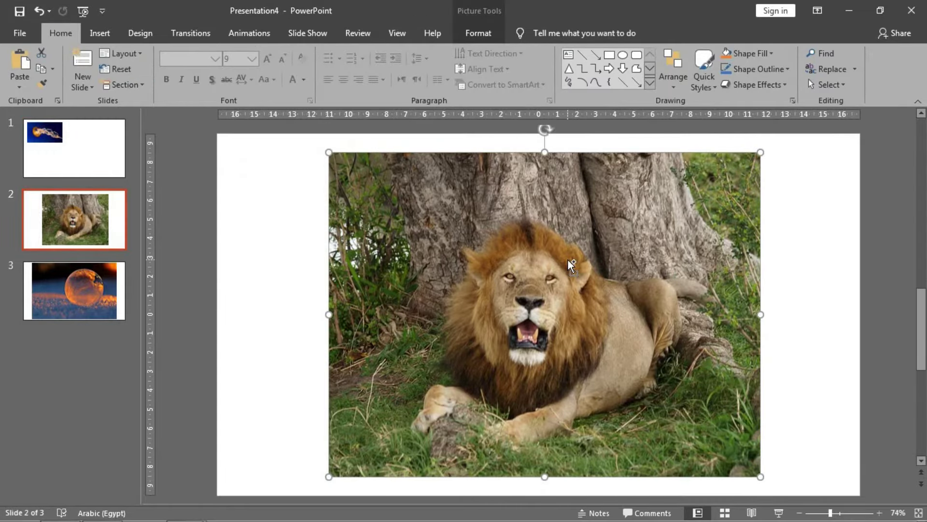
key(ctrl+c)
click(108, 165)
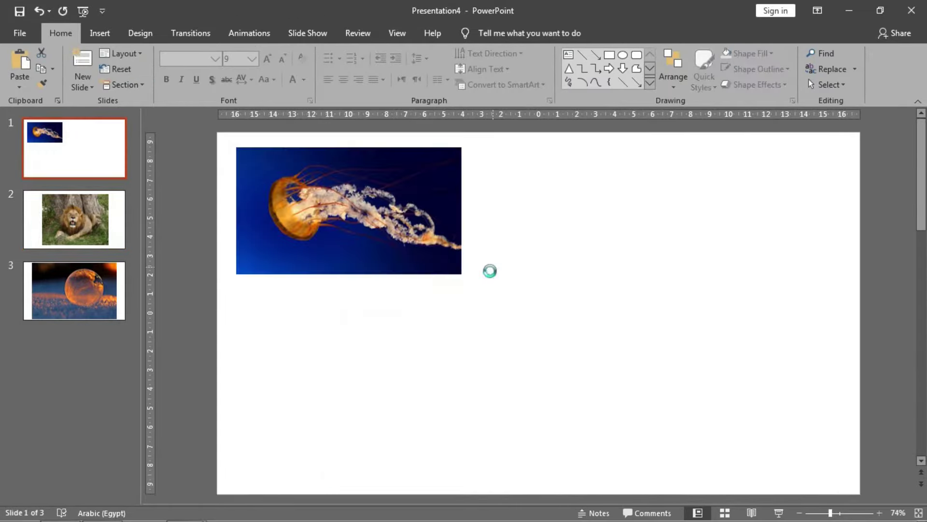
key(ctrl+v)
drag(761, 152, 525, 349)
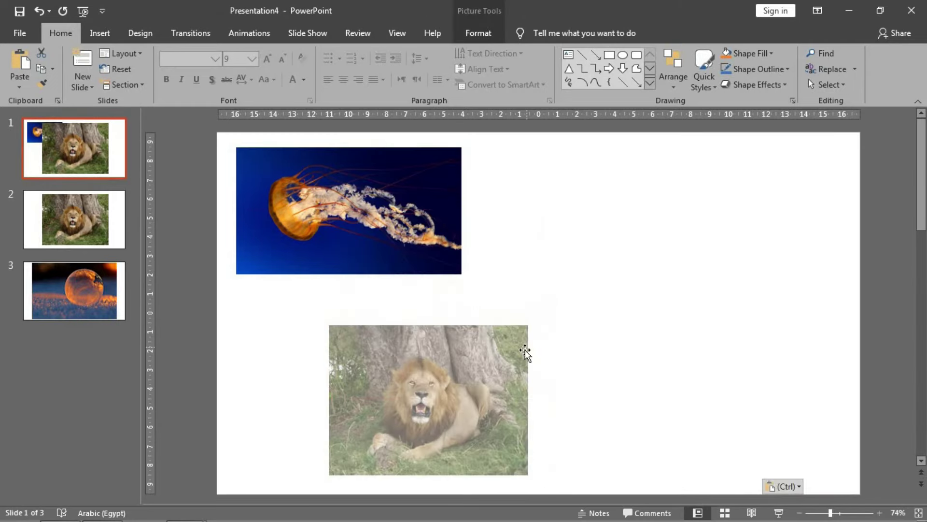
drag(449, 383, 681, 234)
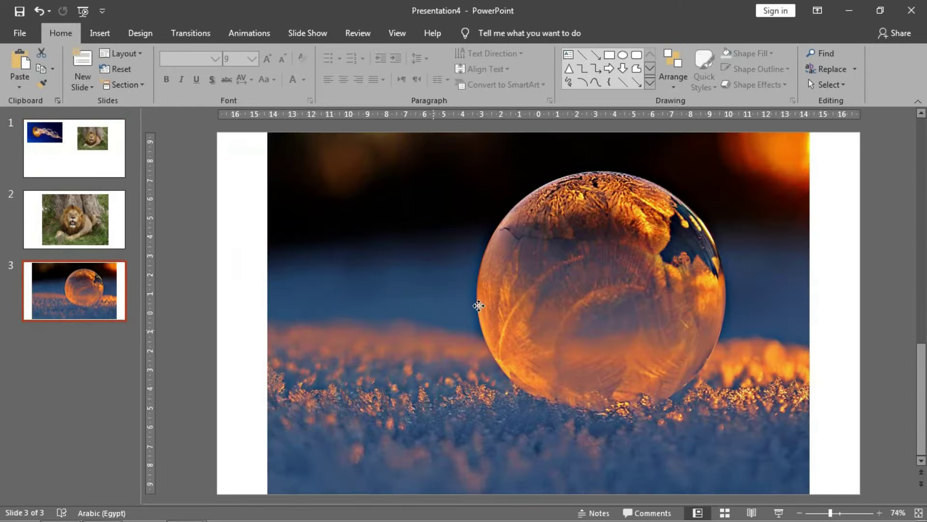
Paste a shrunken bubble picture onto slide 1 between the jellyfish and lion pictures.
drag(810, 131, 533, 315)
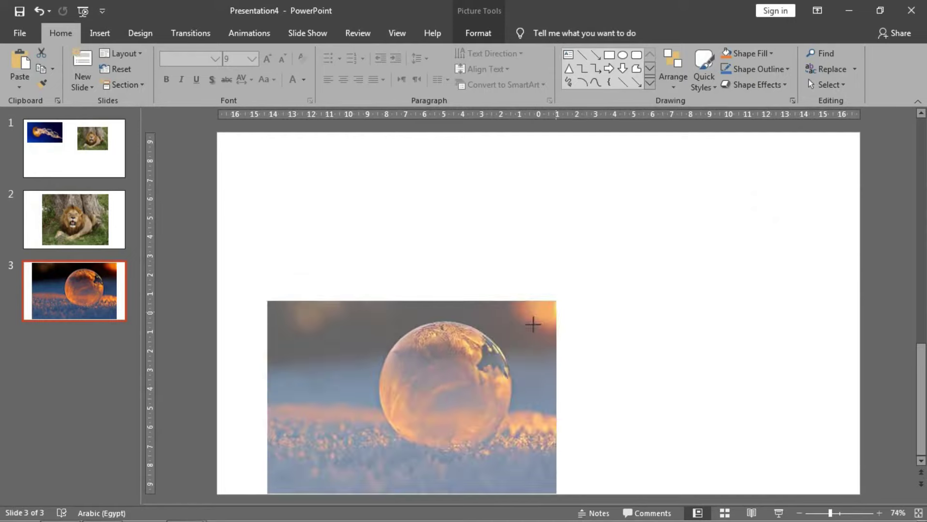
click(118, 165)
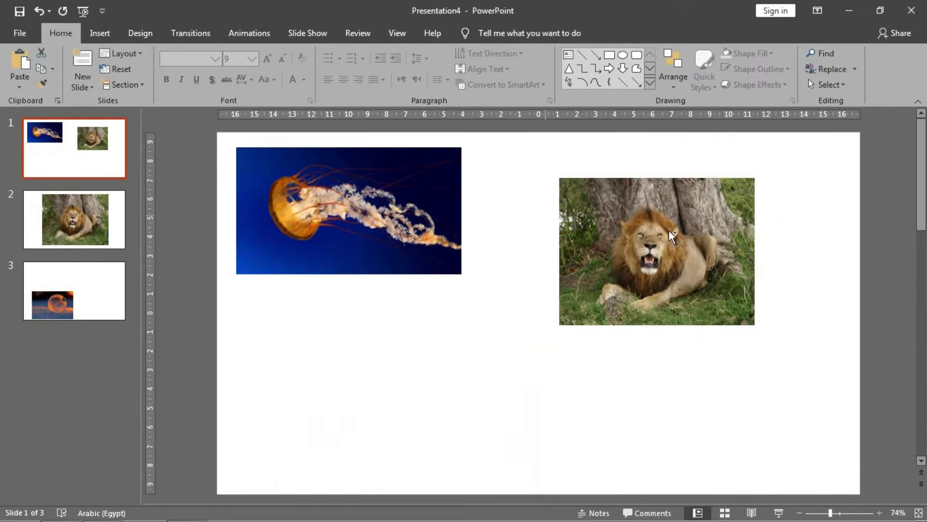
key(ctrl+v)
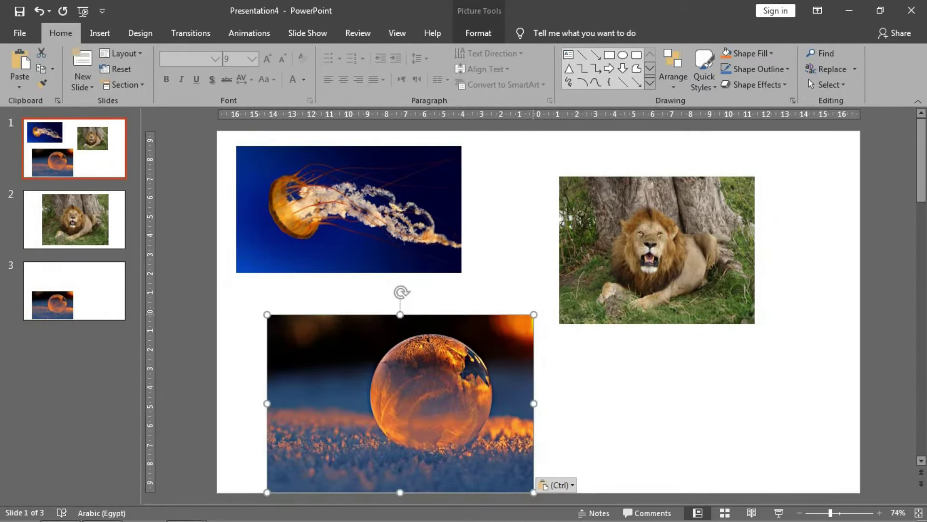
drag(534, 315, 464, 364)
drag(657, 249, 726, 240)
mouse_move(435, 377)
mouse_down()
mouse_move(544, 224)
mouse_move(612, 152)
mouse_up()
drag(311, 227, 291, 248)
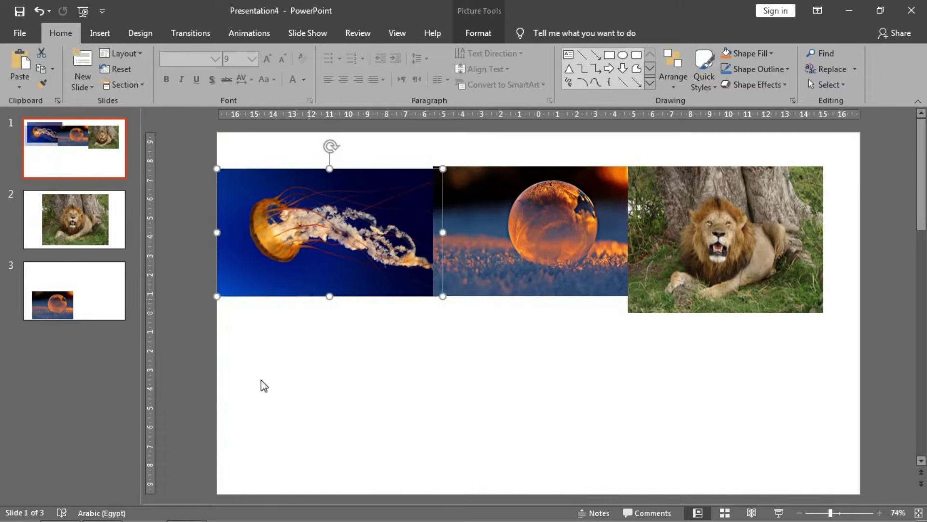
Select all three pictures and distribute them horizontally.
drag(238, 431, 916, 137)
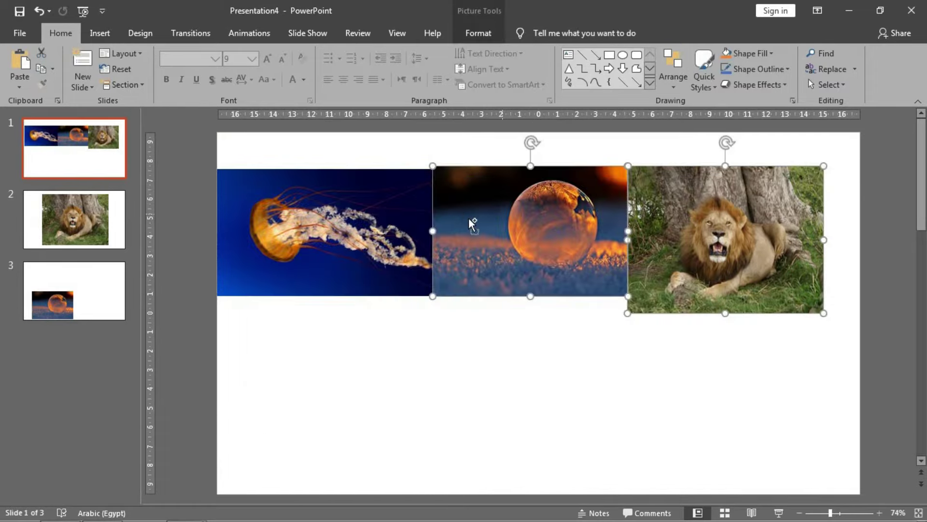
key(ctrl+a)
click(502, 33)
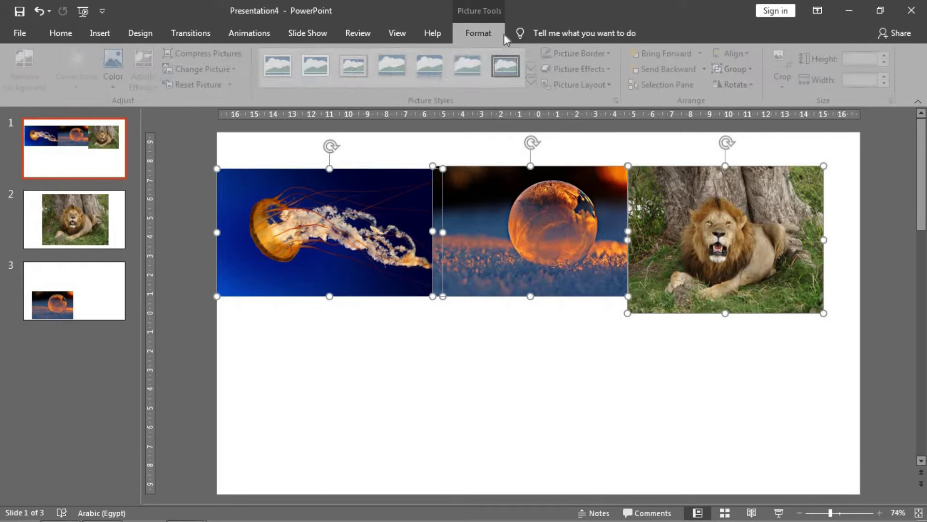
click(751, 54)
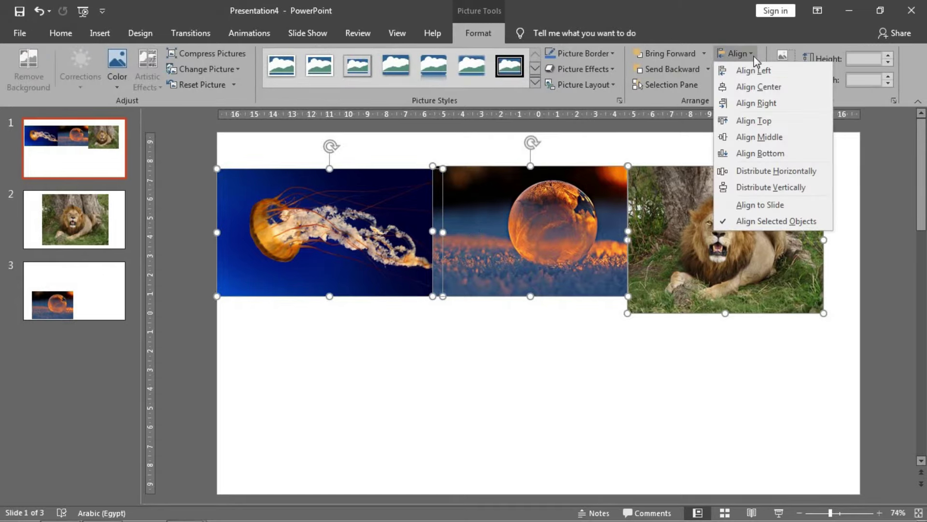
click(755, 170)
click(610, 330)
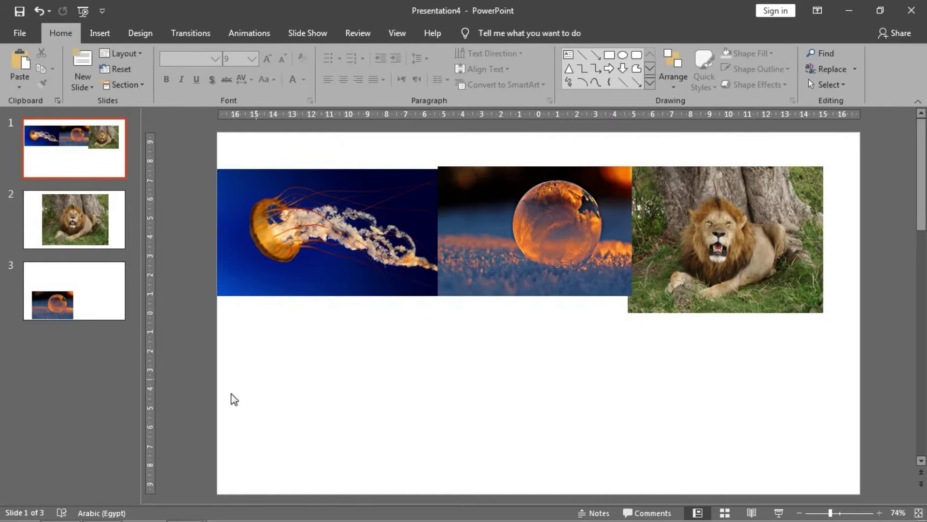
Restack the pictures: bubble below the jellyfish, lion at the slide's bottom-left.
key(ctrl+a)
click(582, 425)
drag(547, 236, 357, 334)
drag(753, 259, 677, 272)
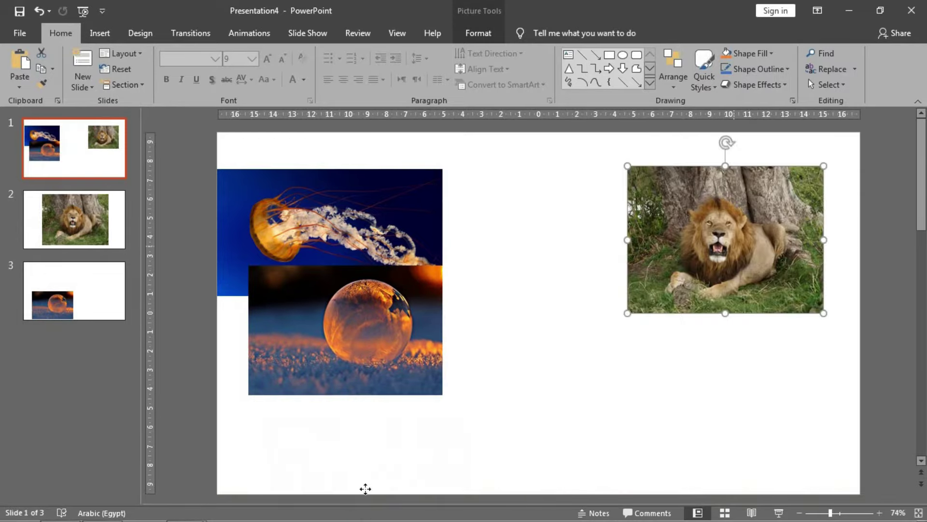
drag(365, 489, 314, 473)
Select all three pictures and distribute them vertically.
key(ctrl+a)
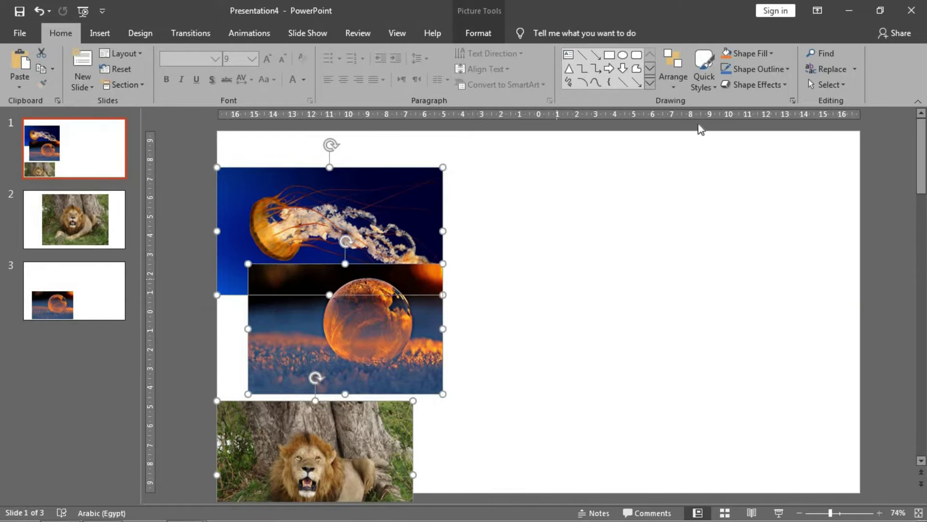
click(494, 38)
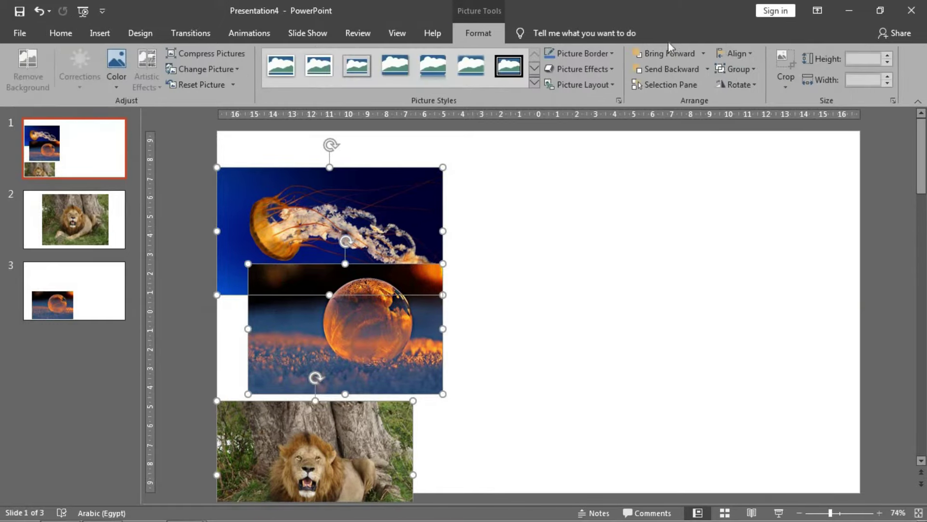
click(739, 53)
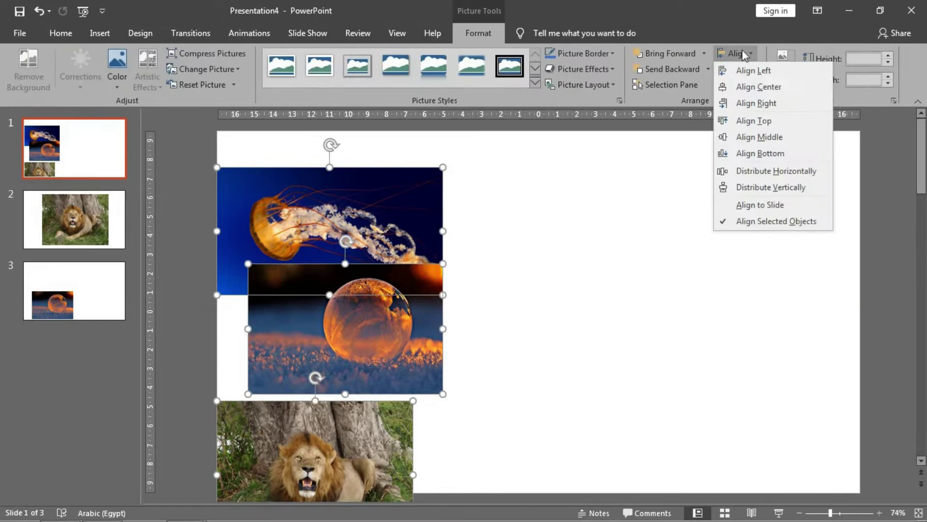
click(786, 187)
click(601, 344)
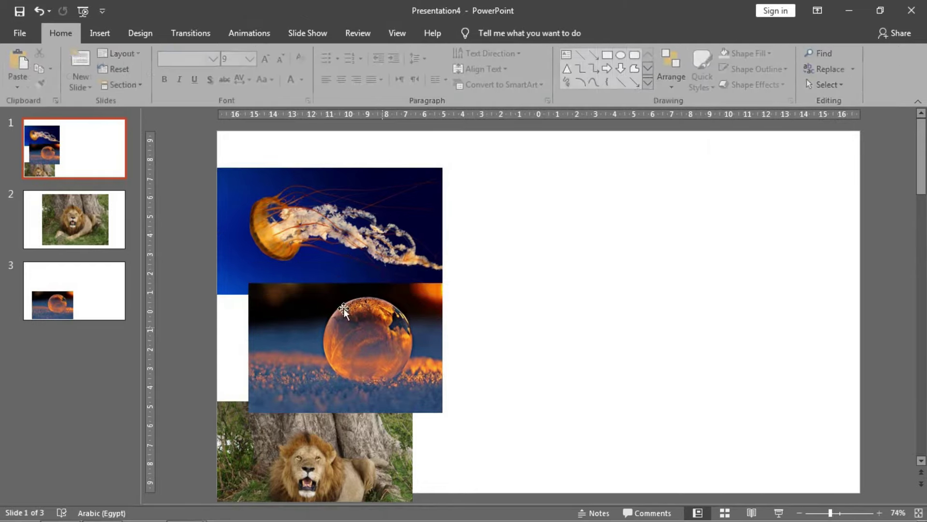
Delete the bubble and lion pictures from slide 1.
click(346, 399)
key(Delete)
click(321, 466)
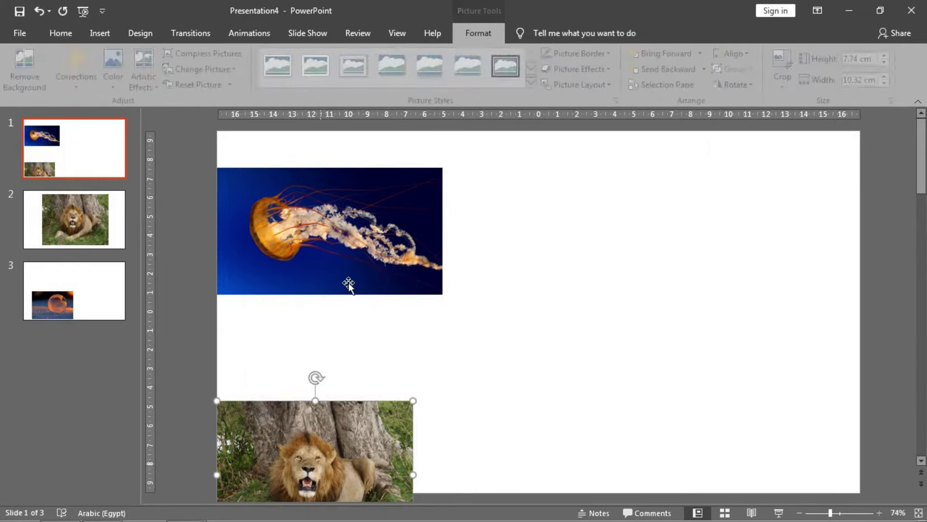
key(Delete)
click(425, 293)
Enlarge and centre the jellyfish, then copy slide 2's lion picture onto slide 1.
drag(443, 296, 677, 421)
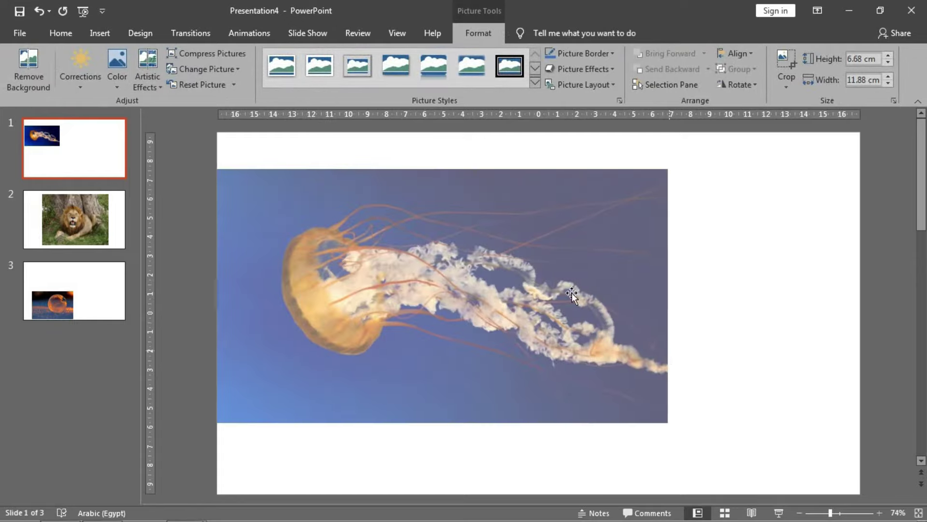
drag(572, 293, 651, 293)
click(114, 215)
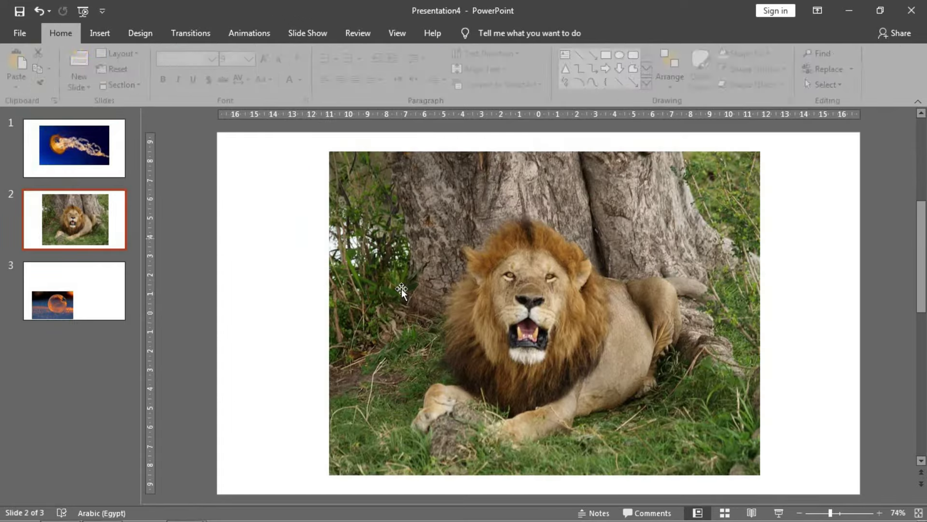
click(402, 288)
key(ctrl+c)
click(104, 171)
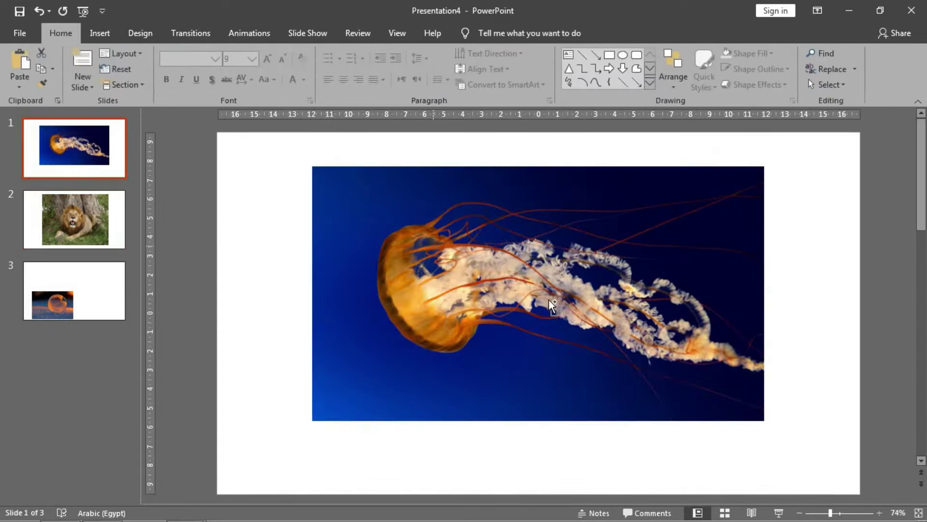
key(ctrl+v)
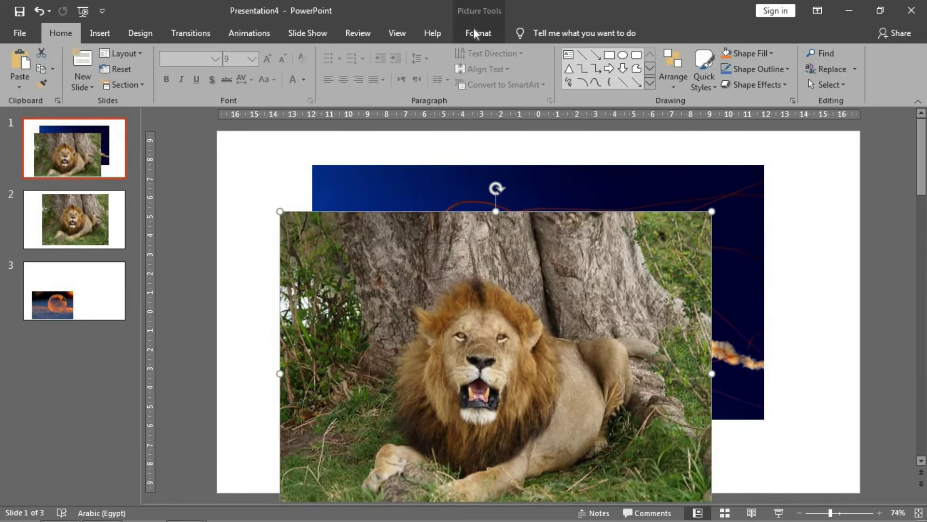
Preview alignment, rotation and flip options for the lion picture without applying any.
click(475, 32)
click(735, 53)
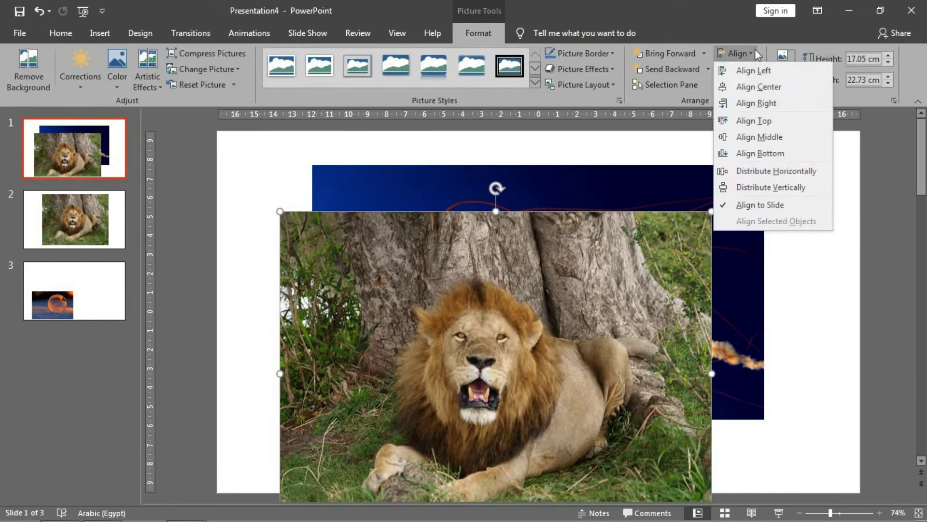
key(Escape)
click(733, 91)
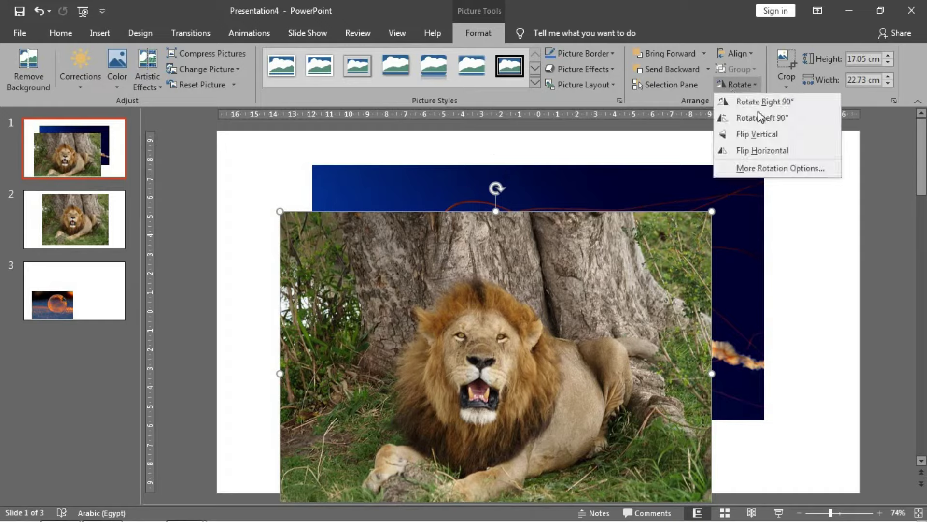
click(760, 116)
click(752, 86)
click(755, 117)
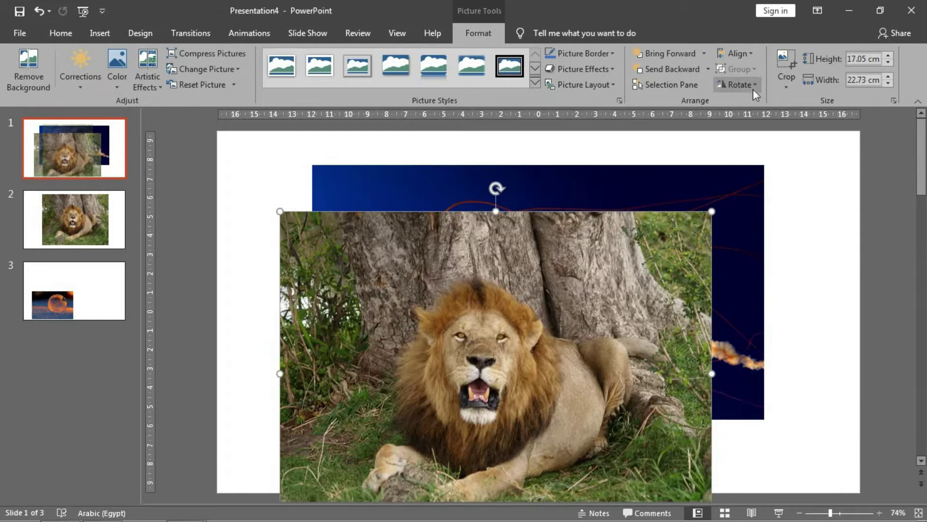
click(752, 89)
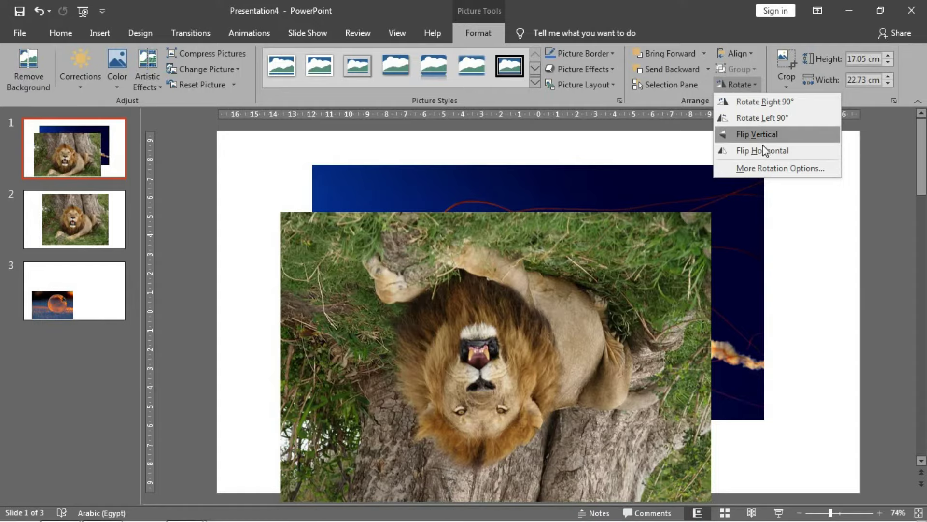
click(743, 226)
Nudge the 17.05 × 22.73 cm lion picture up and left over the jellyfish.
click(741, 224)
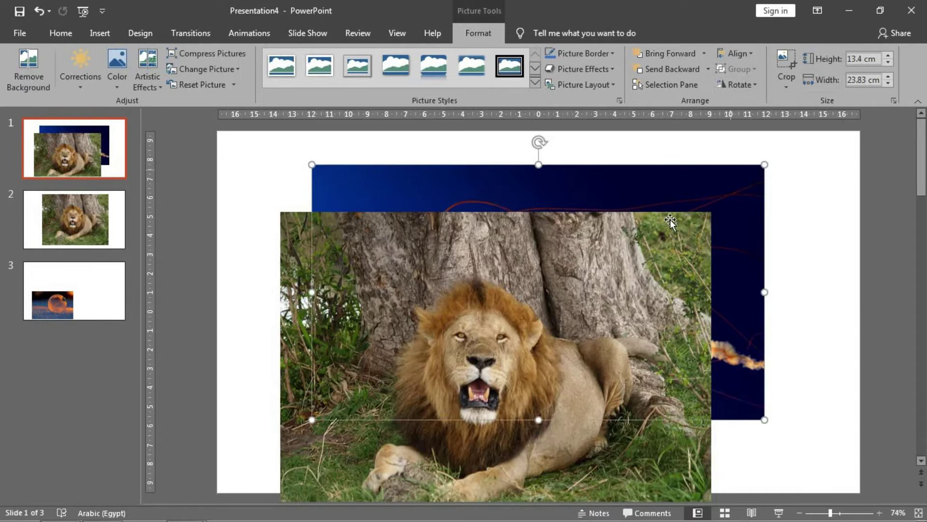
click(529, 289)
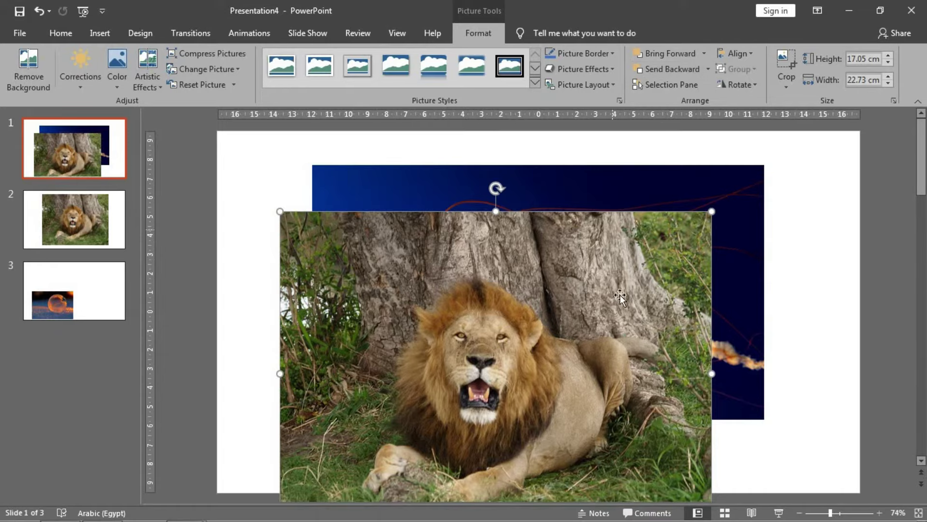
drag(483, 338, 469, 328)
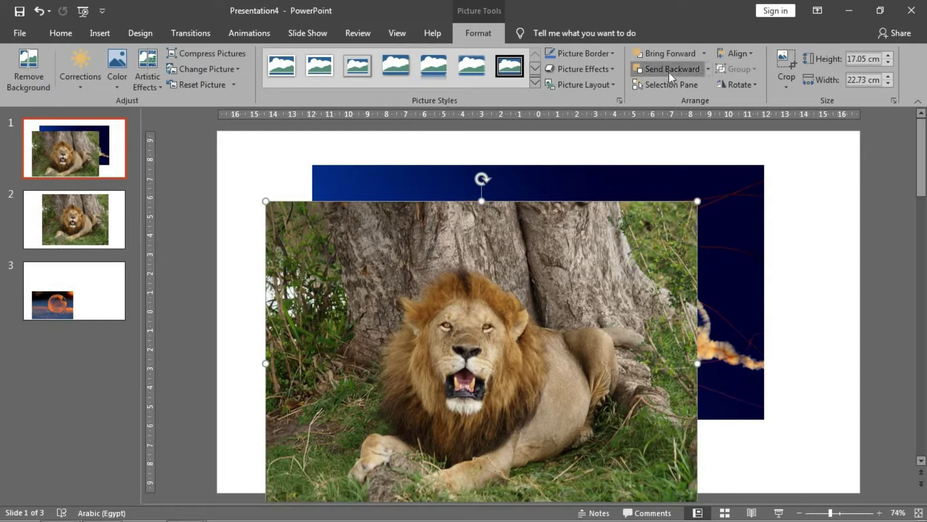
Send the lion backward and paste the enlarged 18.48 × 27.72 cm orb onto slide 1.
click(668, 71)
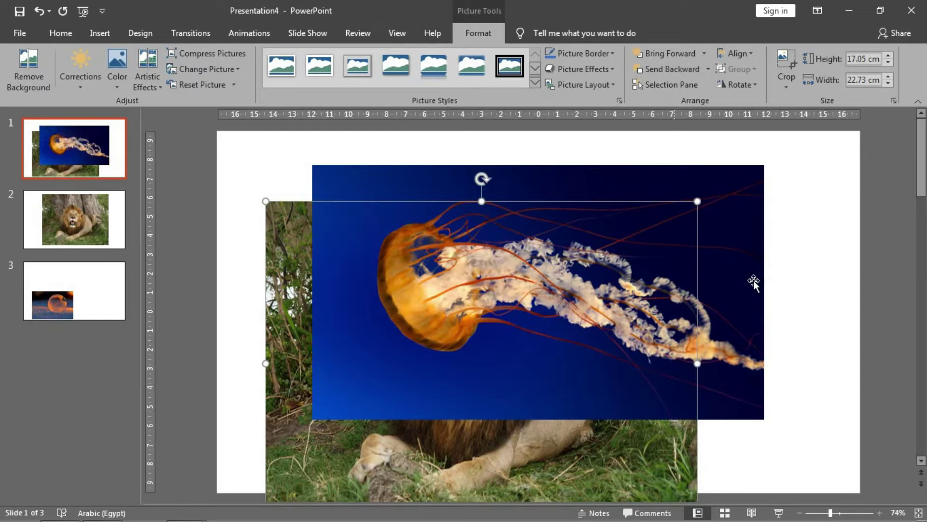
click(29, 308)
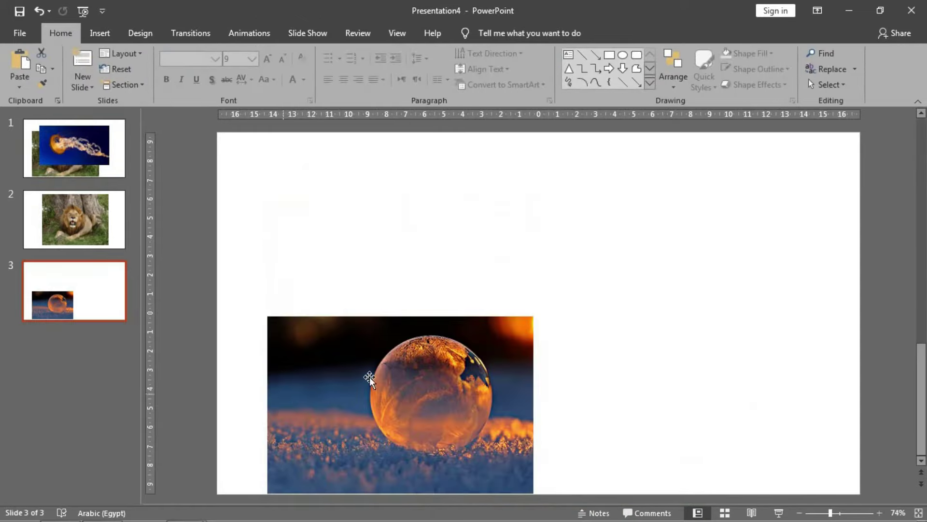
click(369, 377)
drag(532, 313, 794, 143)
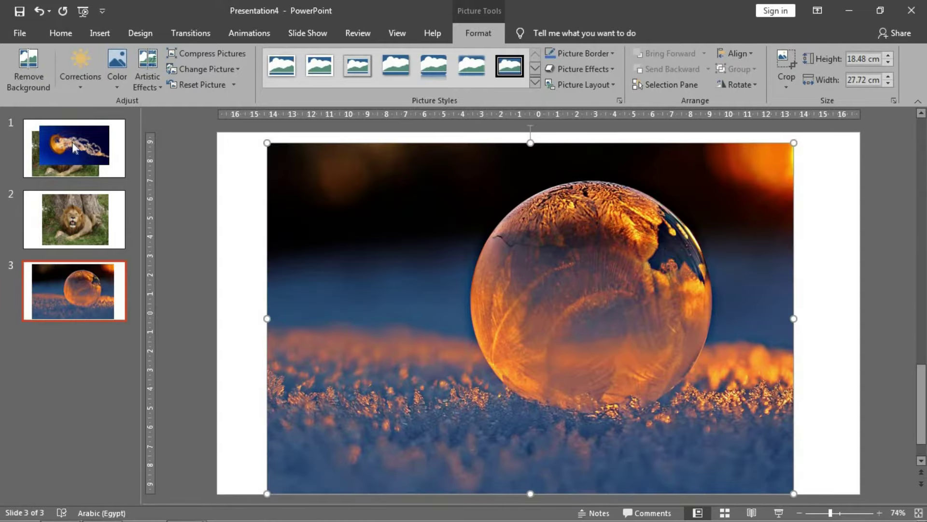
click(74, 147)
key(ctrl+v)
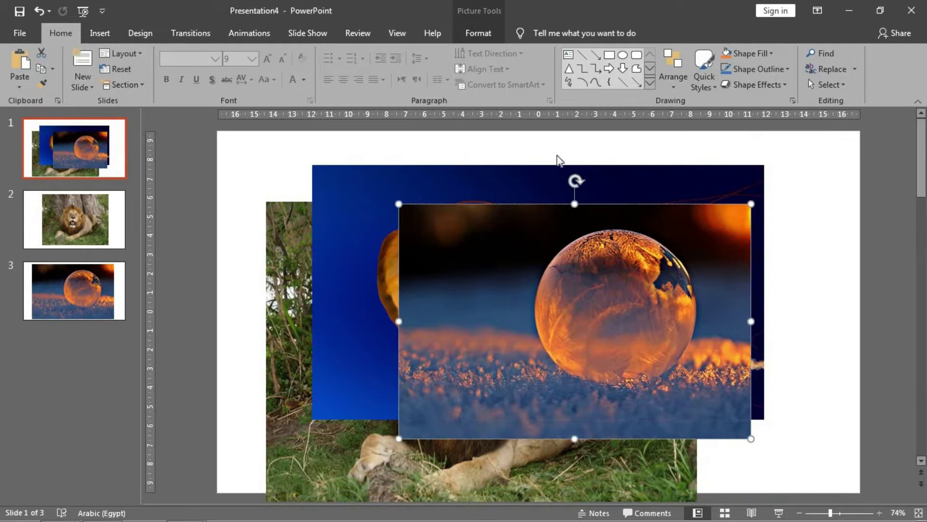
Send the orb backward, shift the jellyfish slightly right, then undo the reordering.
click(488, 37)
click(661, 70)
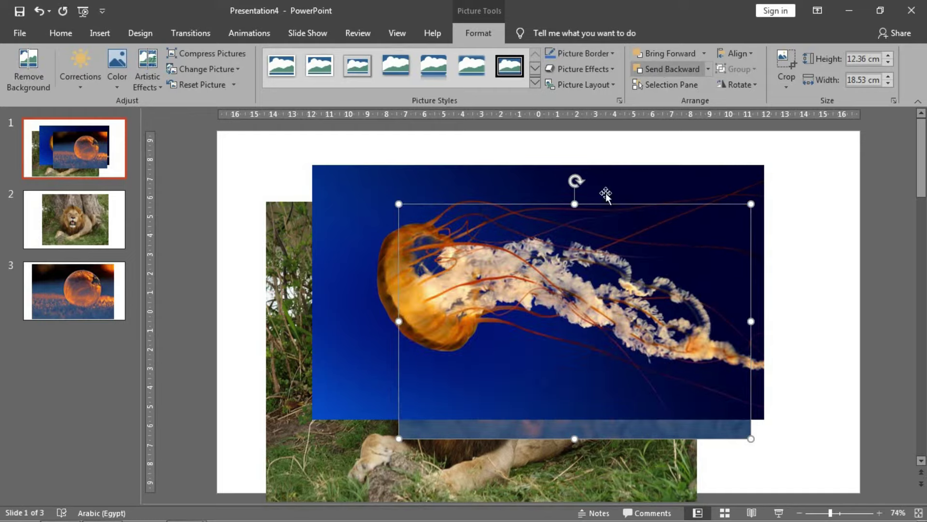
click(801, 394)
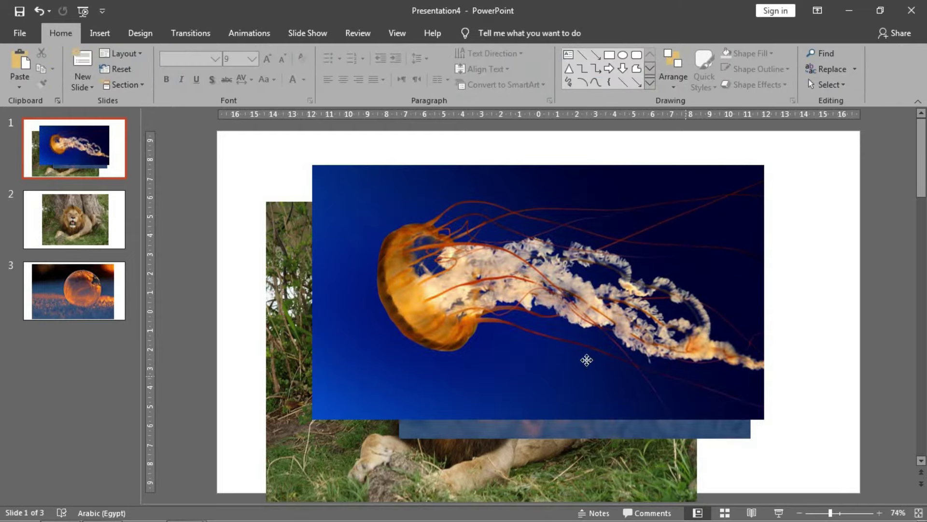
mouse_move(586, 358)
mouse_down()
mouse_move(662, 347)
mouse_move(622, 361)
mouse_up()
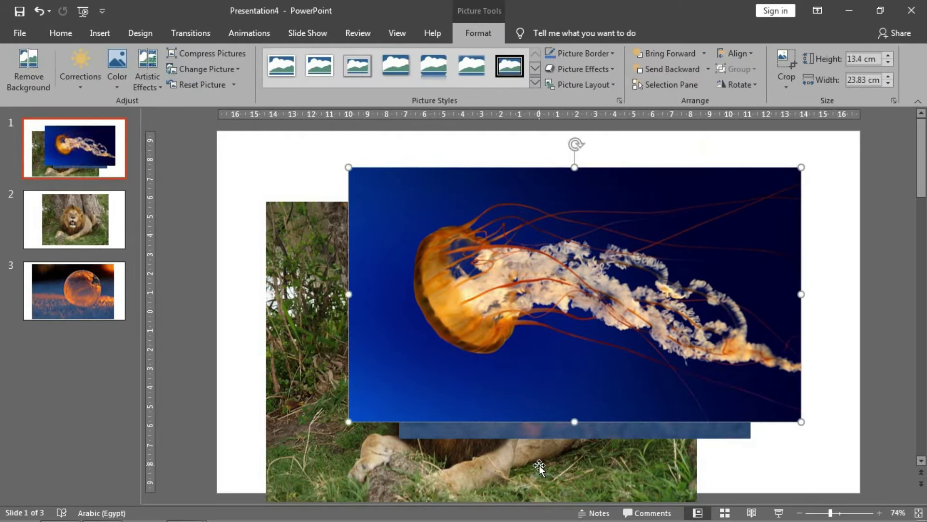
click(533, 434)
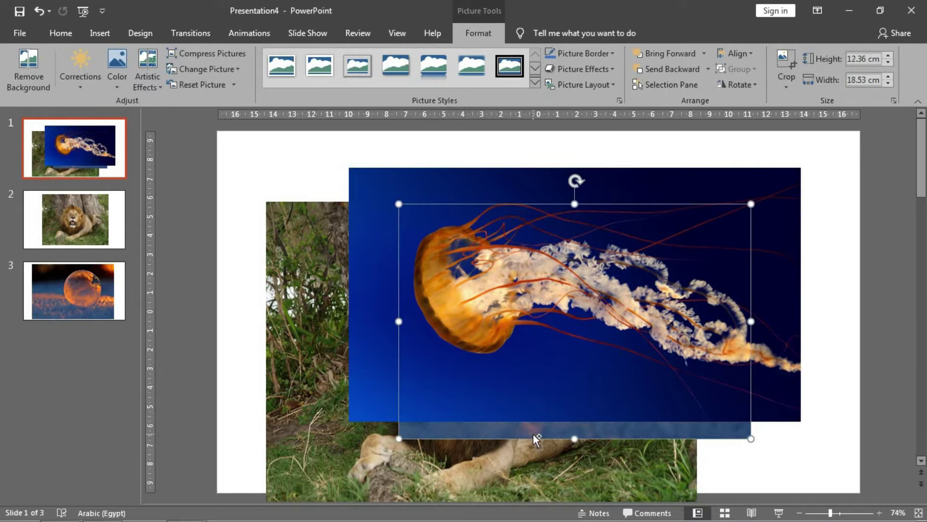
key(ctrl+z)
key(ctrl+z)
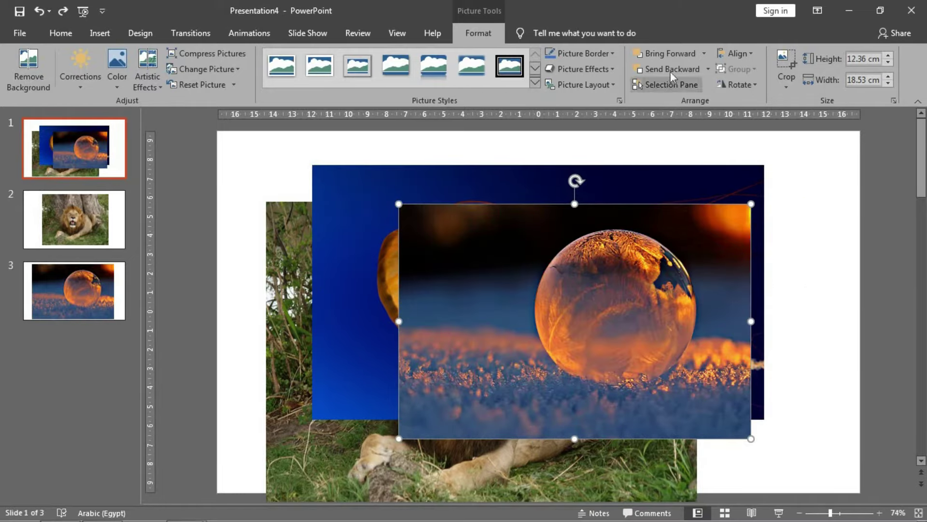
Send the orb picture to the back behind all other pictures.
click(709, 69)
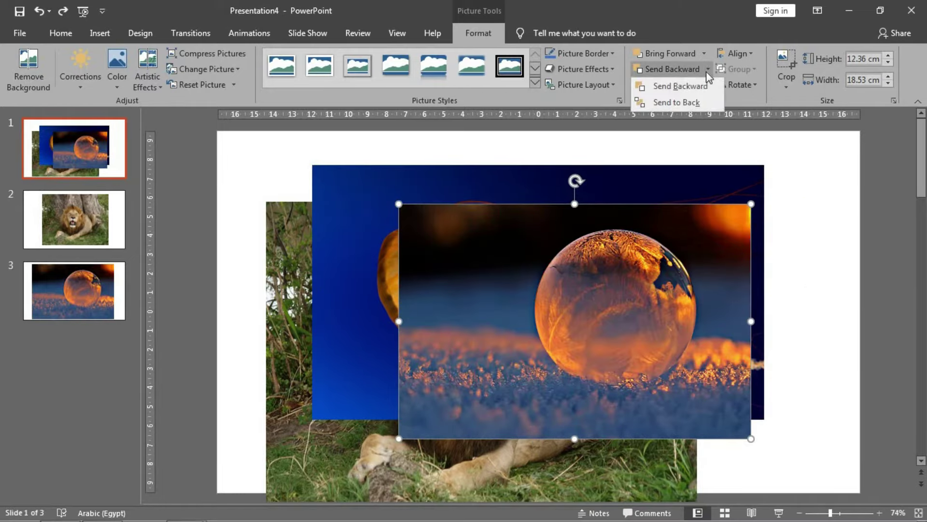
click(700, 101)
click(745, 457)
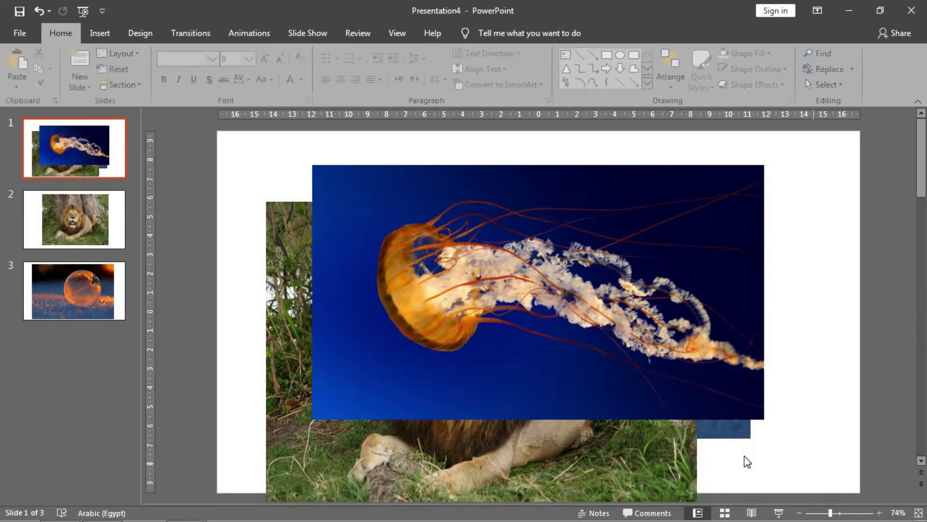
double_click(651, 216)
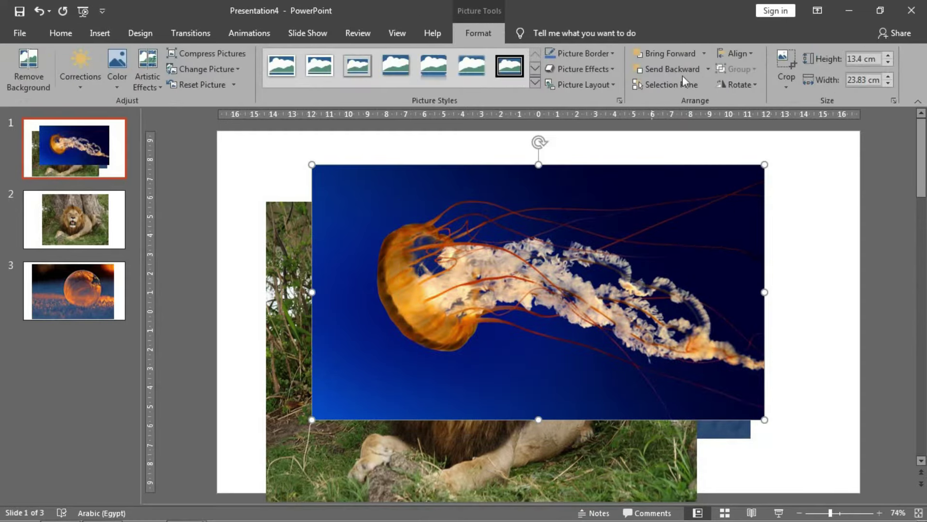
Rotate the jellyfish picture 50° in Format Picture, then undo the rotation.
click(704, 54)
click(743, 83)
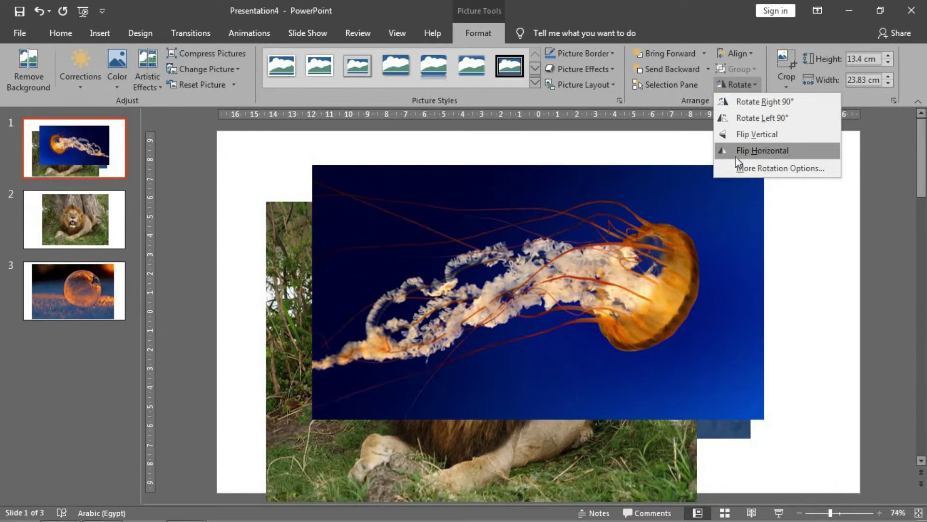
click(737, 170)
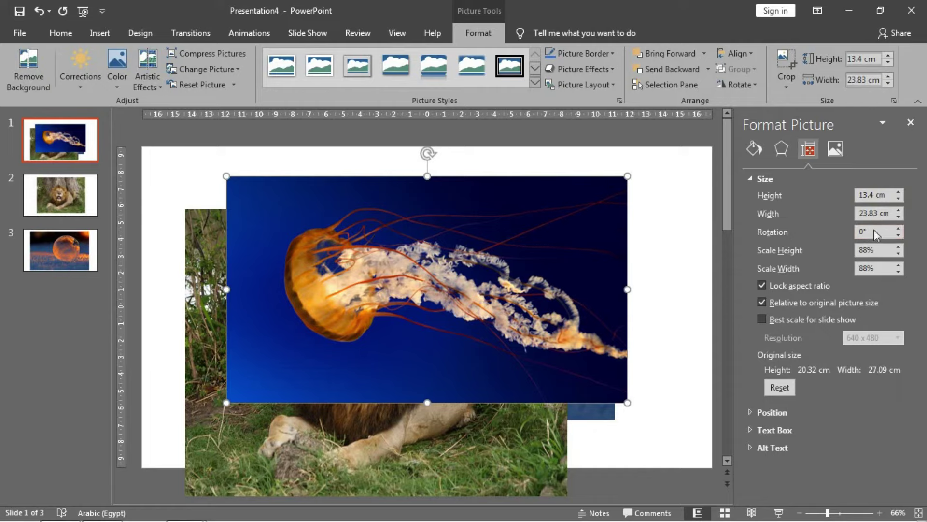
double_click(877, 236)
text(50)
key(Return)
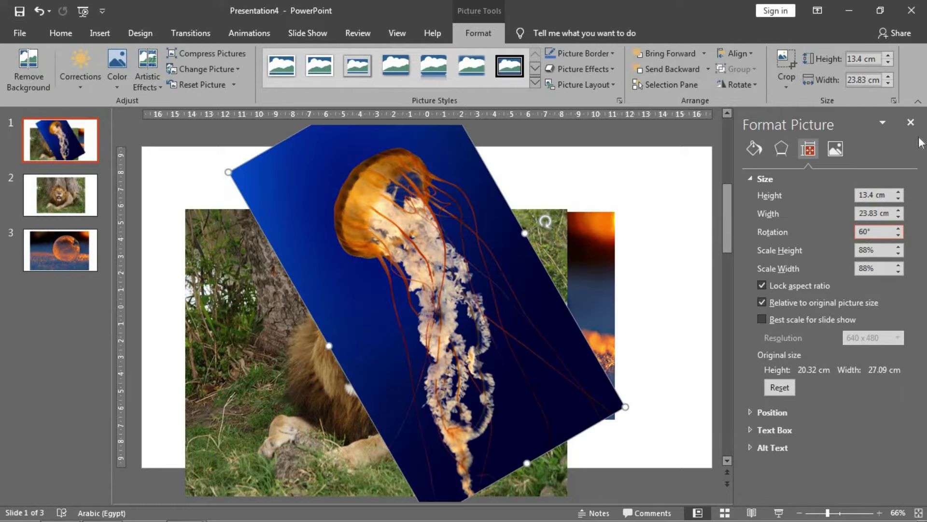
click(911, 123)
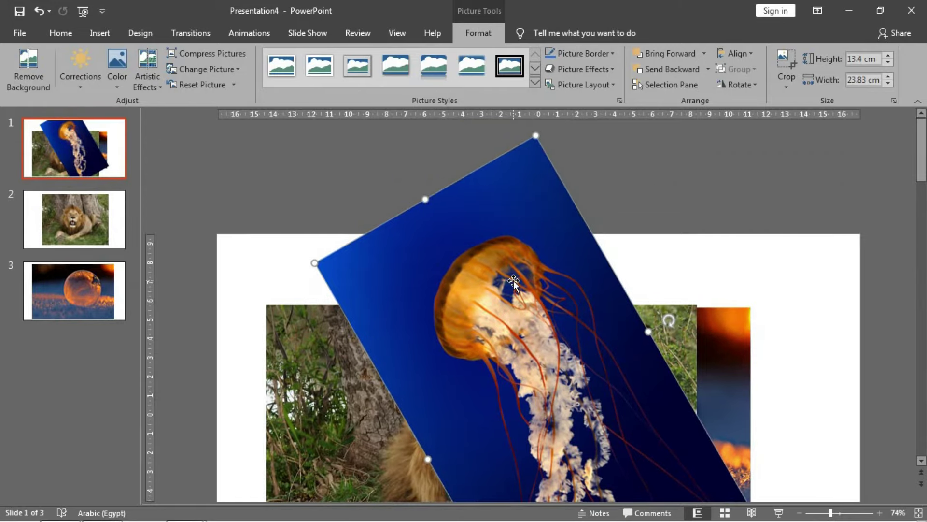
key(ctrl+z)
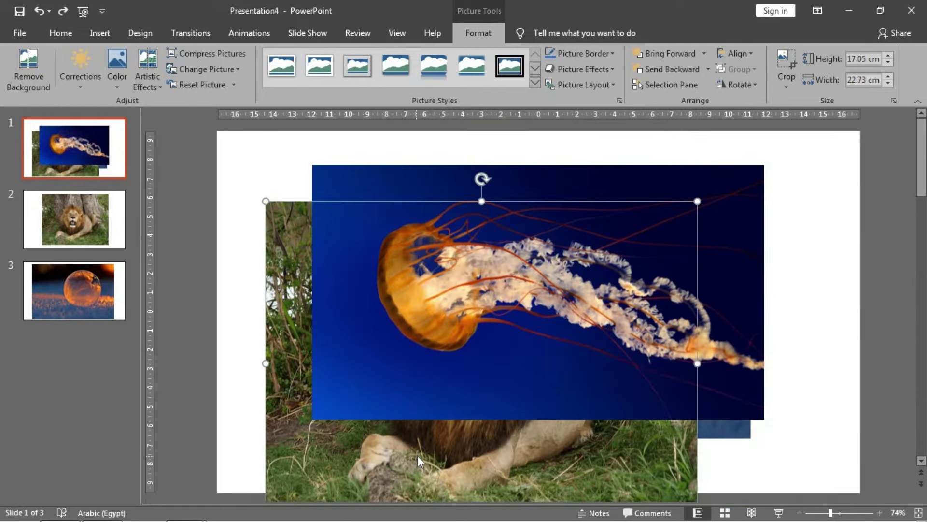
Delete the lion picture and the thin blue strip picture from slide 1.
key(Delete)
click(613, 437)
key(Delete)
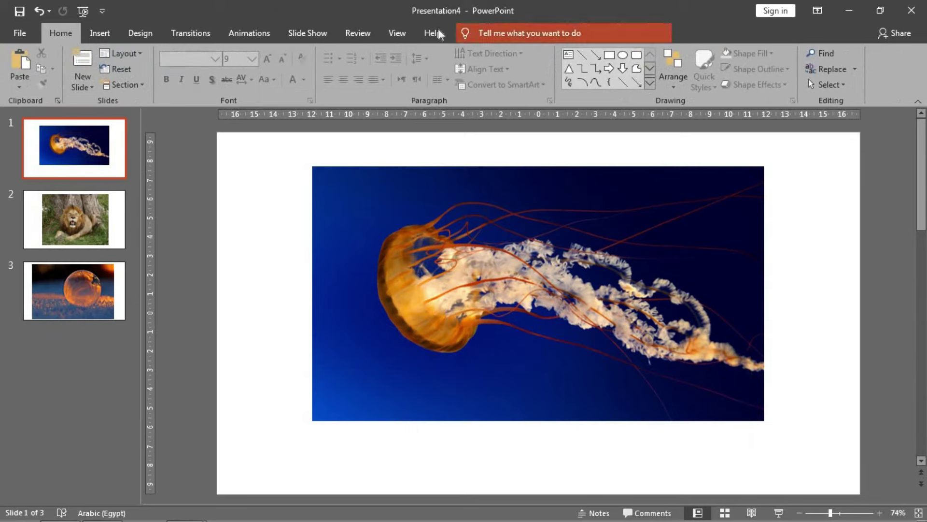
click(508, 283)
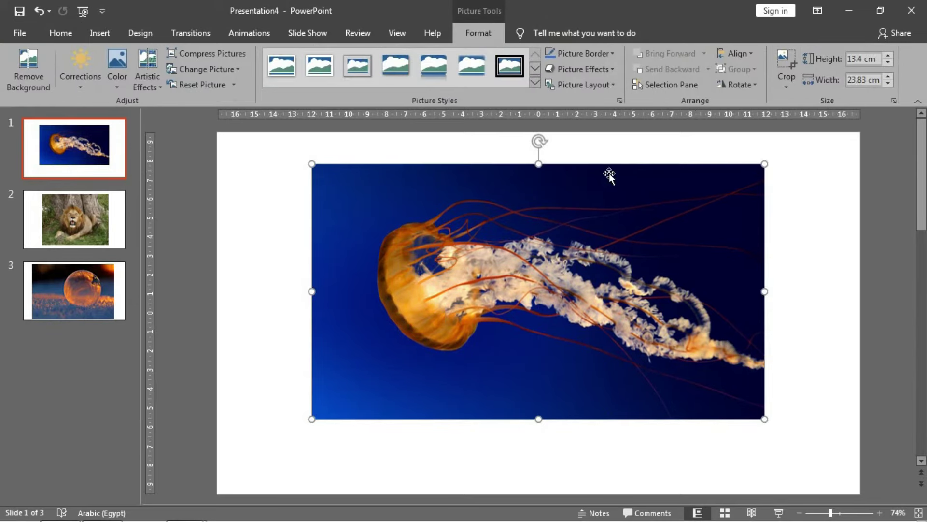
click(593, 50)
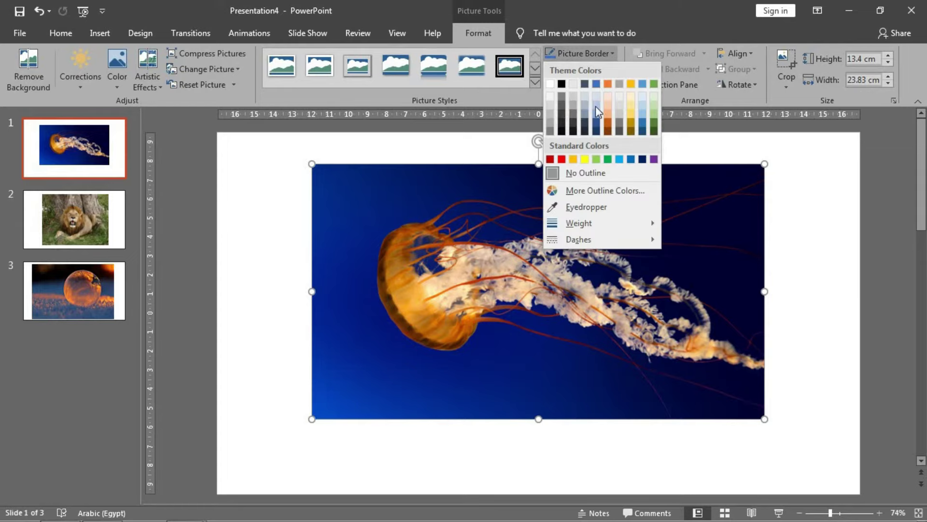
click(656, 114)
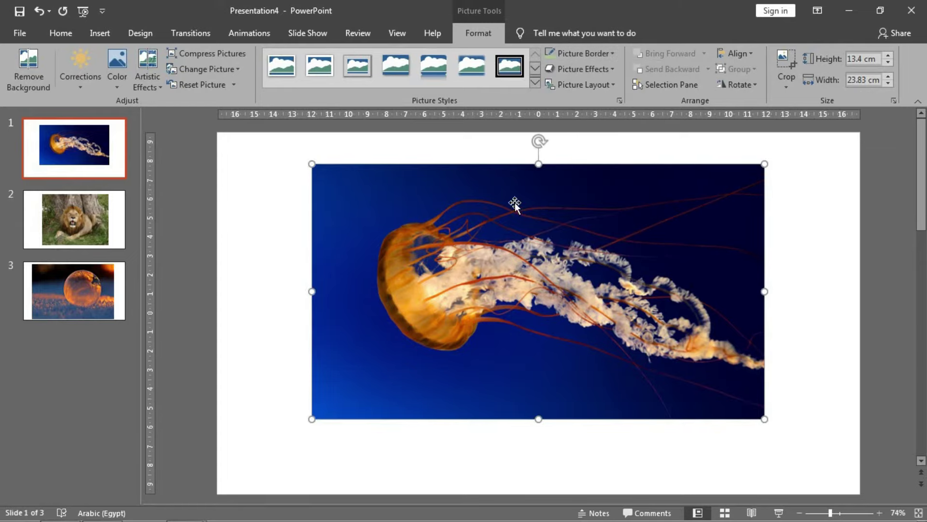
click(595, 54)
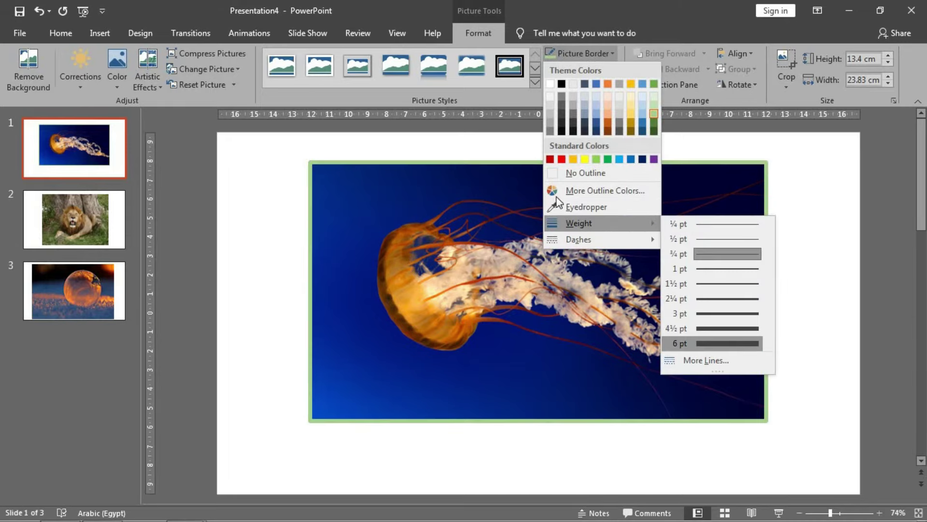
mouse_move(579, 240)
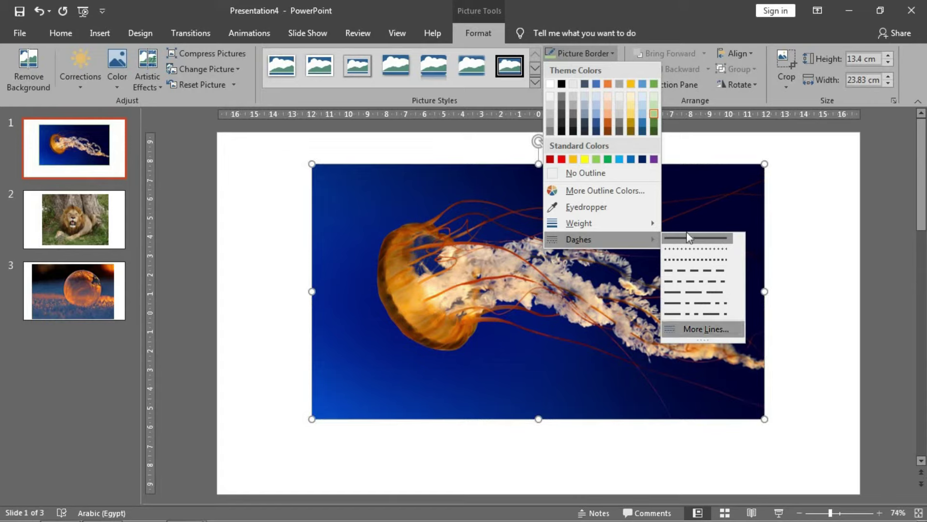
click(602, 174)
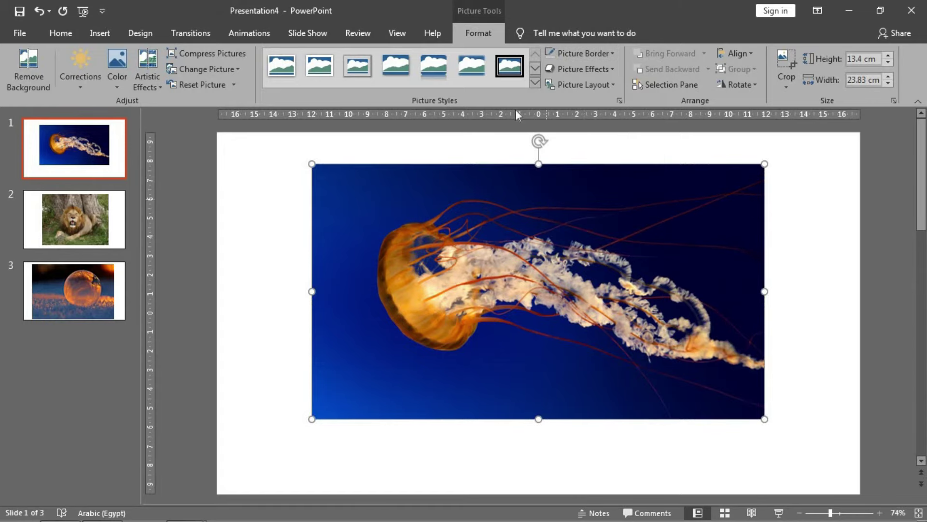
click(596, 72)
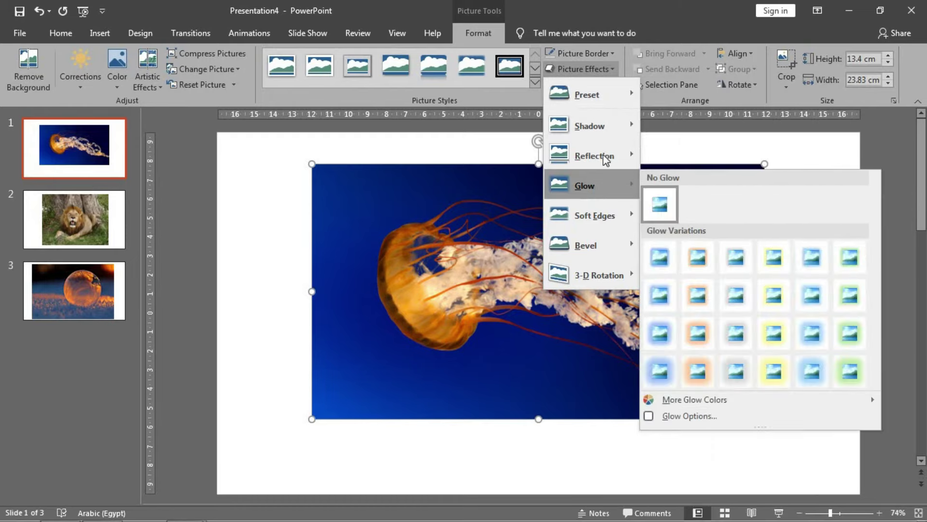
mouse_move(590, 126)
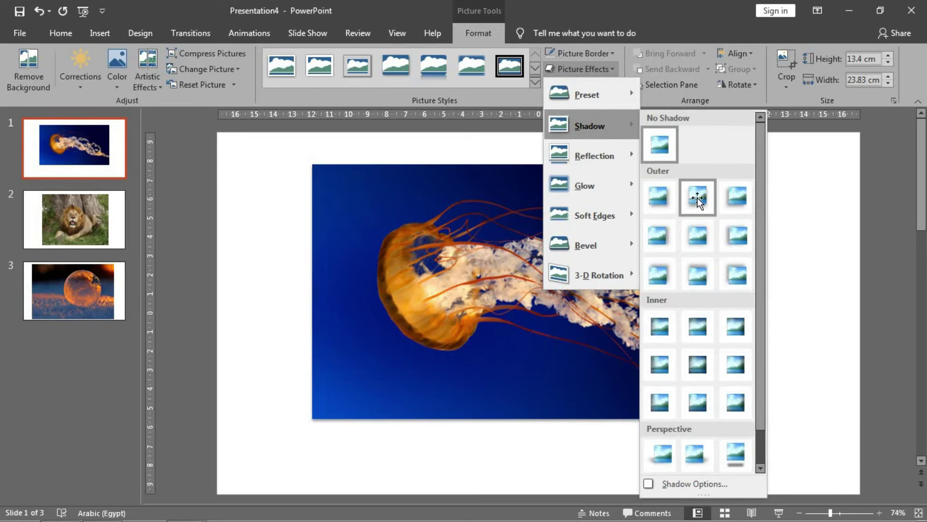
Add an outer shadow, shrink the jellyfish photo to 9.79 × 17.4 cm, and move it right.
click(699, 196)
drag(764, 164, 643, 228)
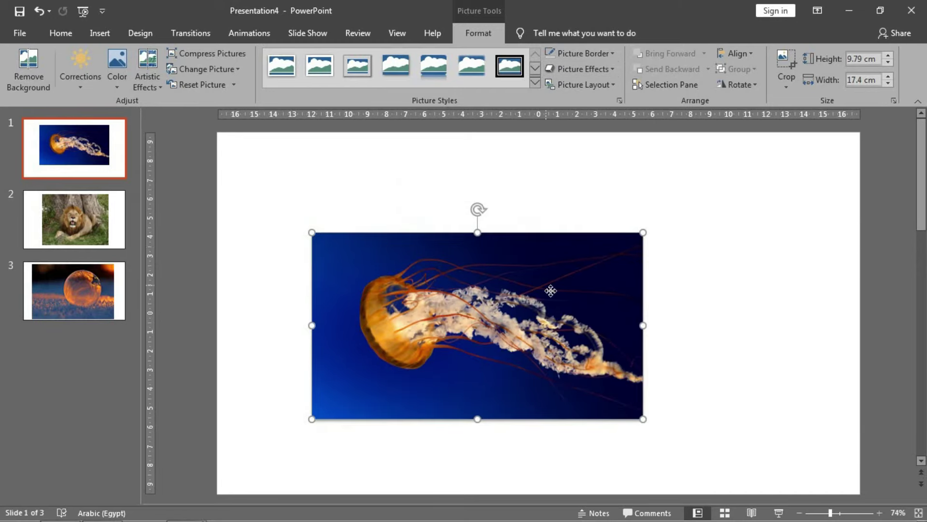
drag(494, 420, 564, 368)
Try a half reflection below the picture and keep its edges unsoftened.
click(589, 67)
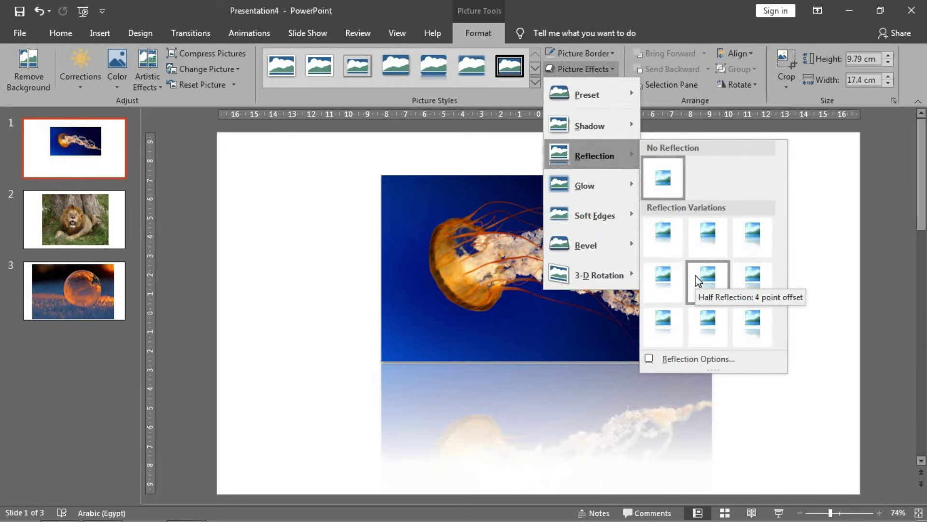
click(680, 282)
click(610, 70)
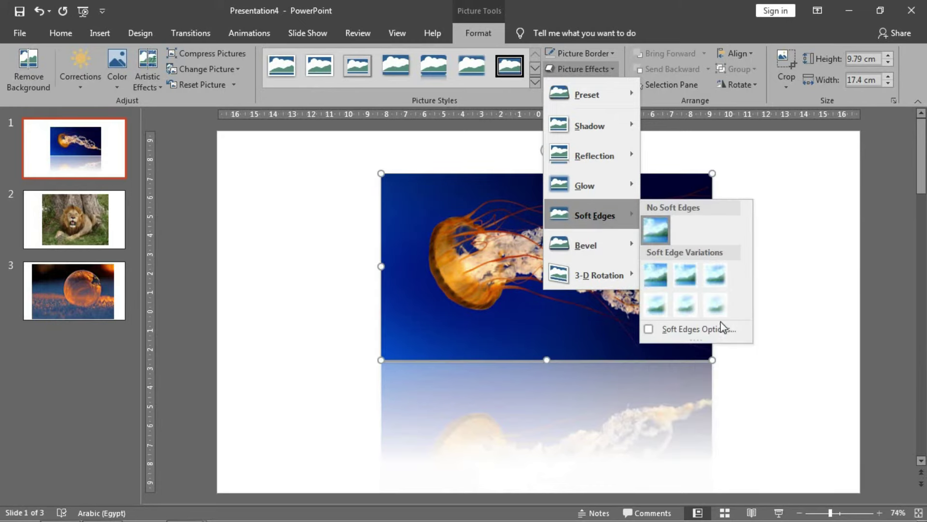
mouse_move(594, 215)
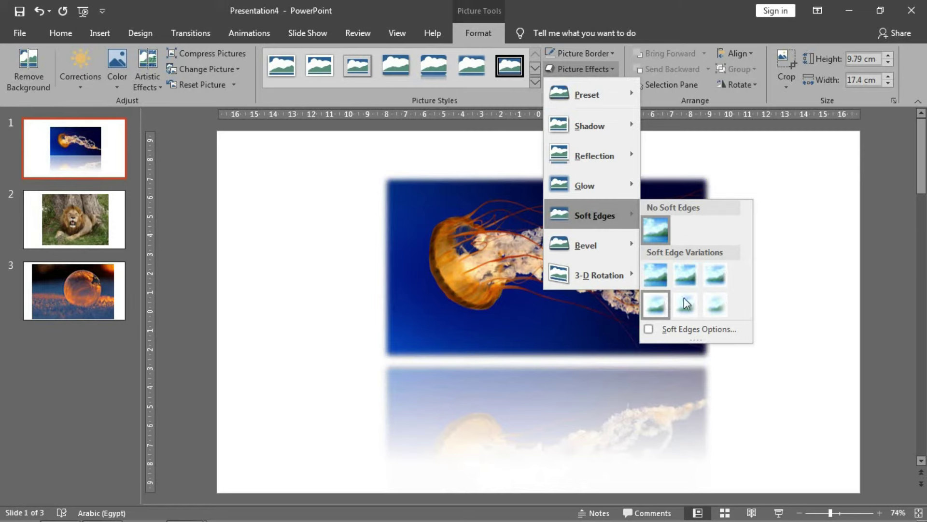
click(655, 230)
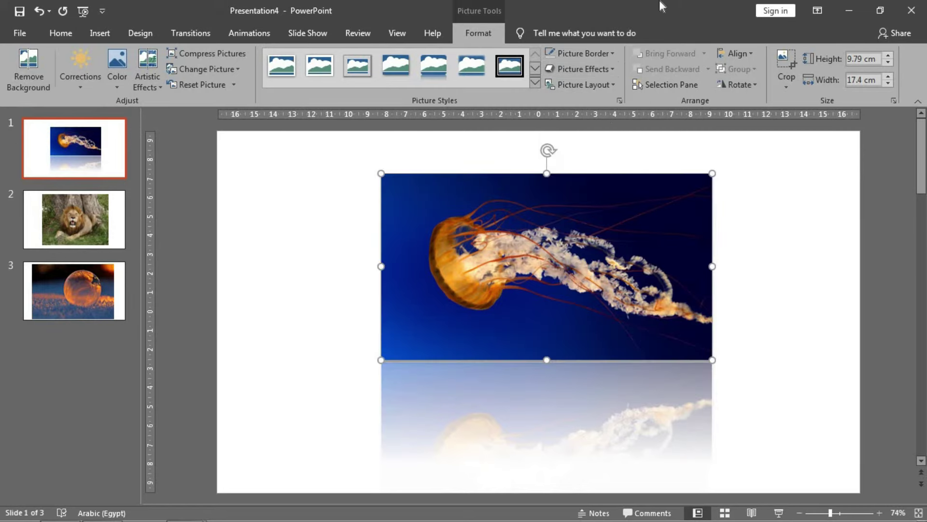
Set the picture to No Reflection and browse the 3-D rotation presets.
click(582, 65)
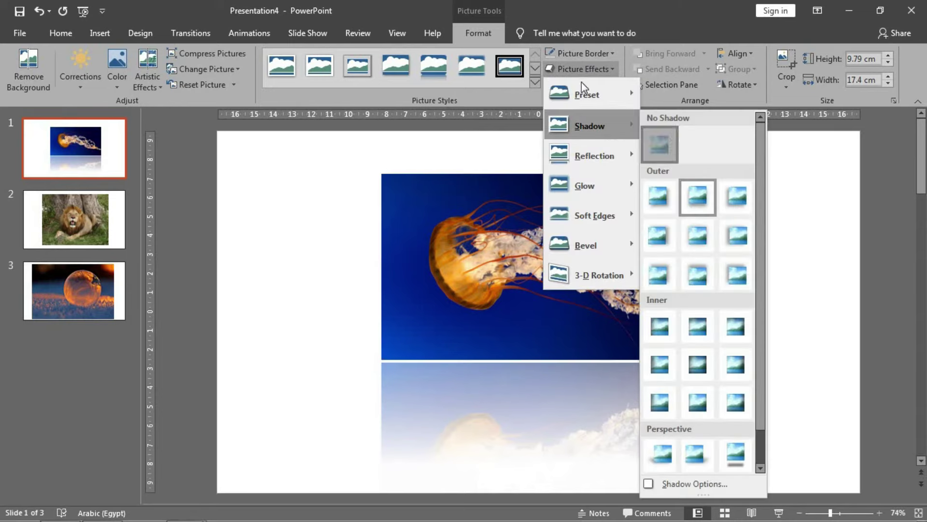
click(584, 70)
click(583, 71)
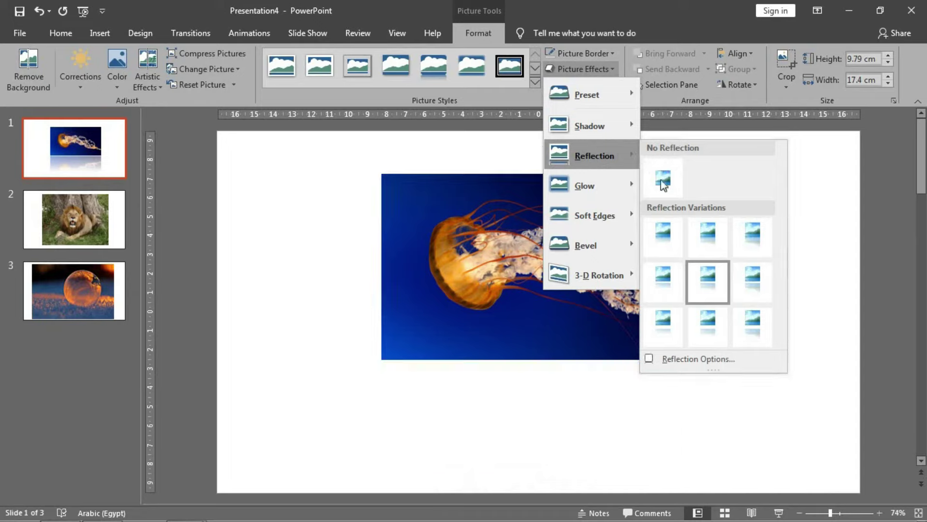
click(720, 178)
click(601, 70)
mouse_move(584, 186)
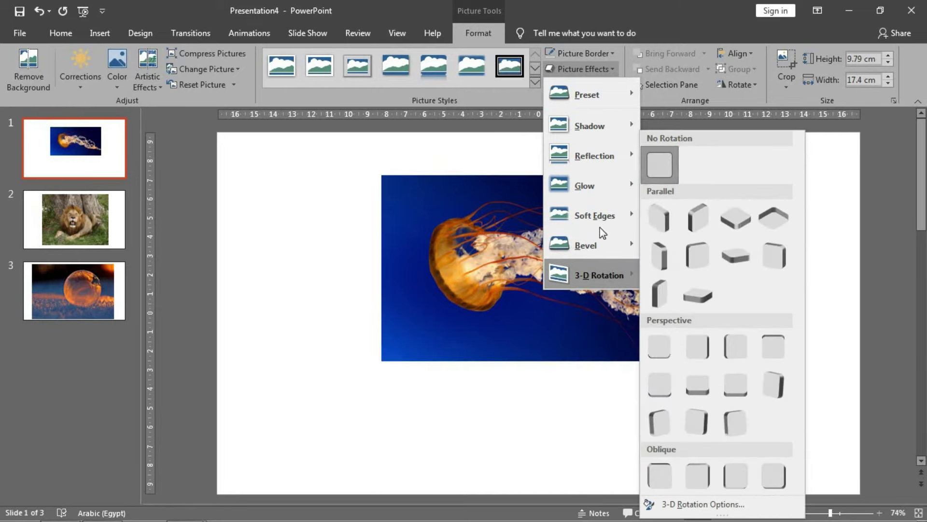
click(510, 398)
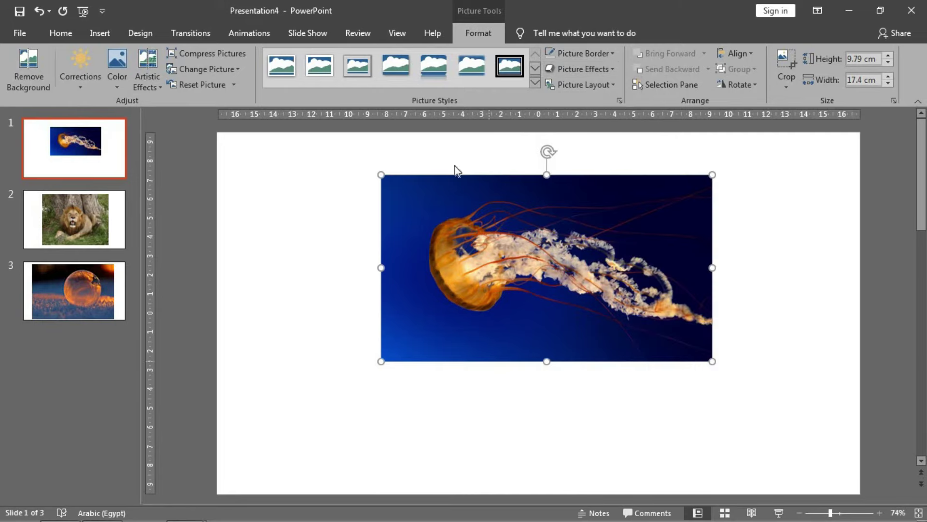
Apply a tilted, rounded-corner picture style and move the picture toward the slide centre.
key(ctrl+z)
click(533, 84)
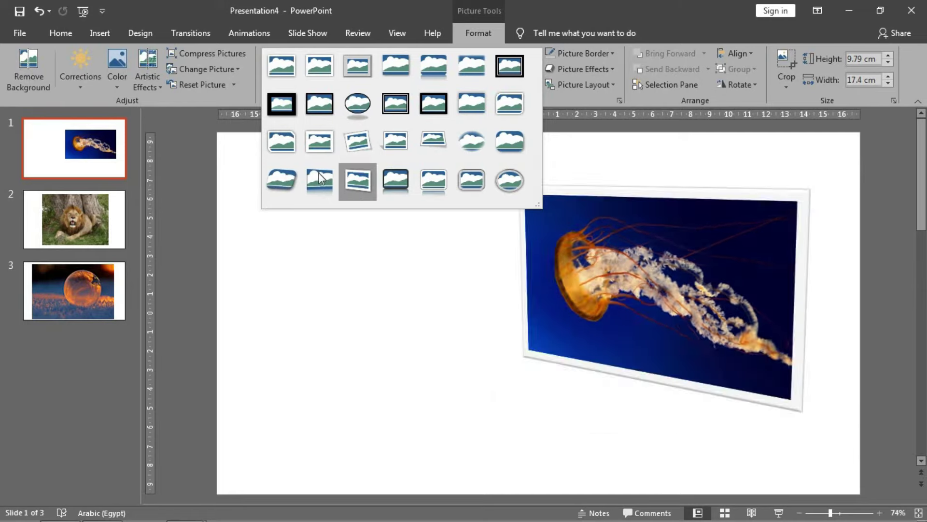
click(287, 196)
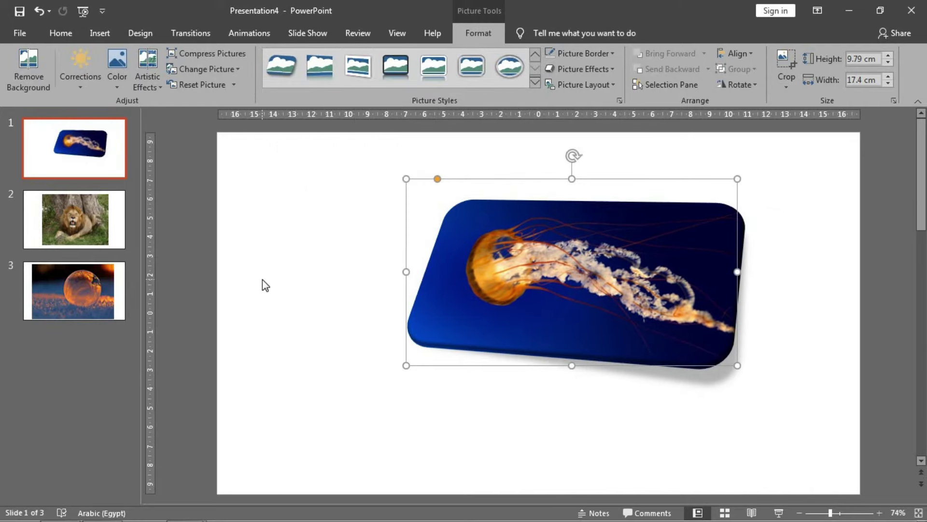
click(263, 280)
click(665, 300)
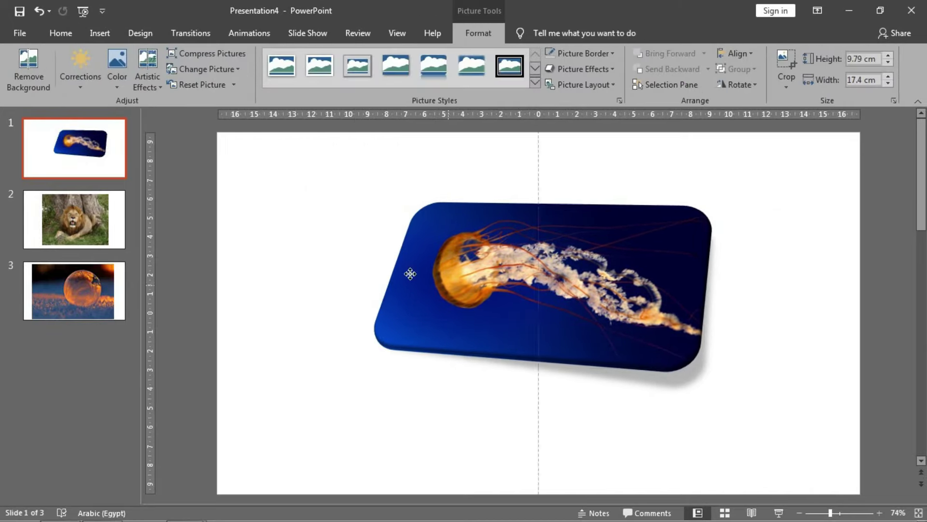
drag(485, 285, 409, 267)
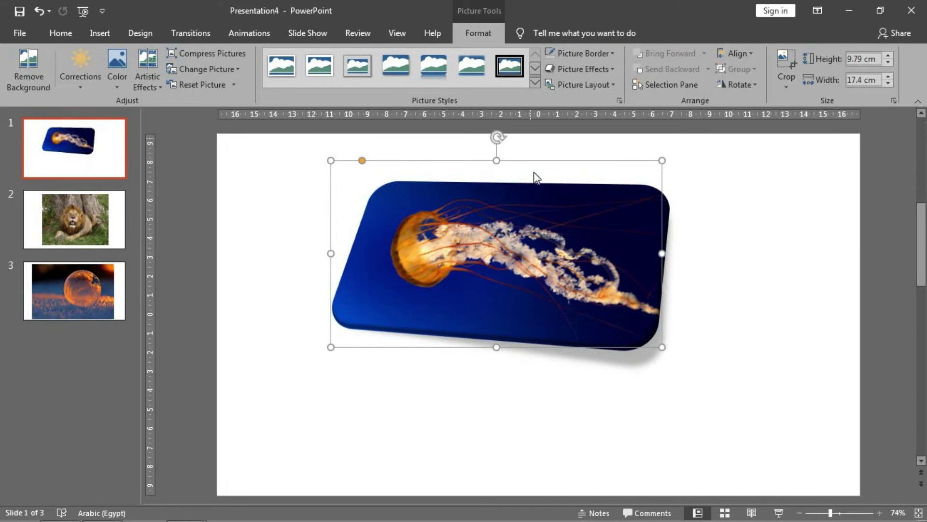
Undo the picture styling so the jellyfish is a plain flat rectangle again.
key(ctrl+z)
key(ctrl+z)
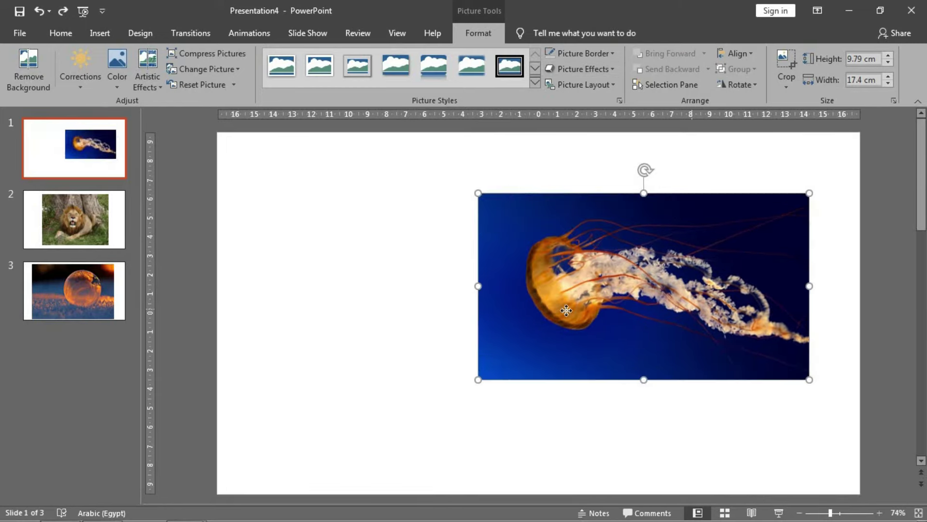
key(ctrl+z)
click(564, 305)
Enlarge the jellyfish picture to 14.62 × 26 cm and centre it on the slide.
click(310, 240)
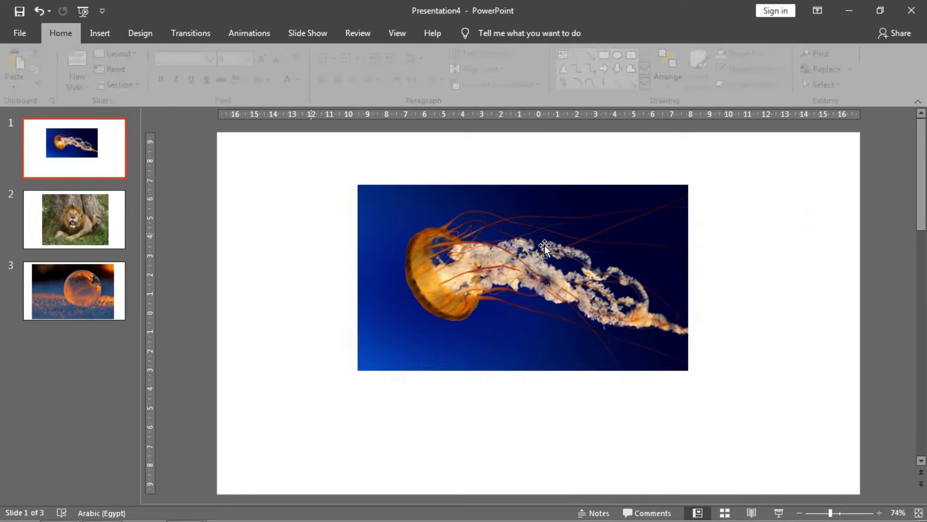
click(669, 242)
click(772, 224)
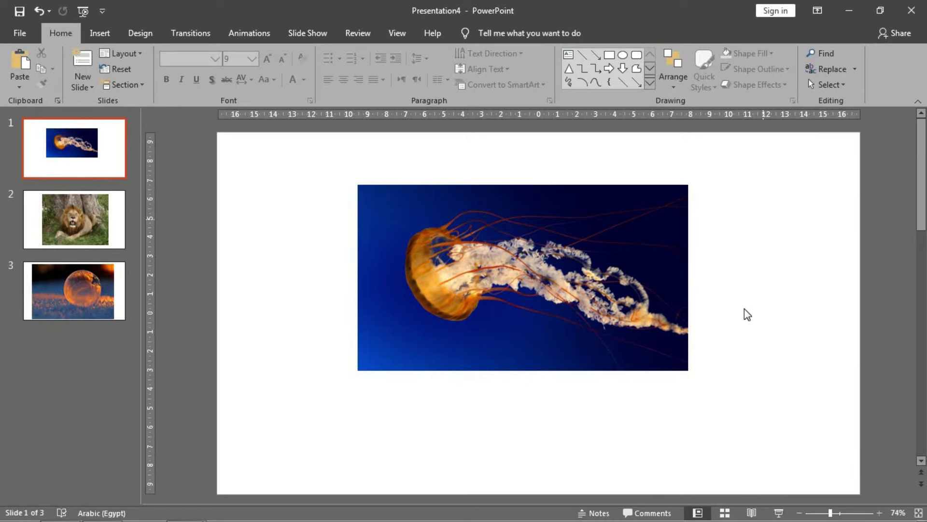
click(650, 322)
drag(688, 370, 851, 461)
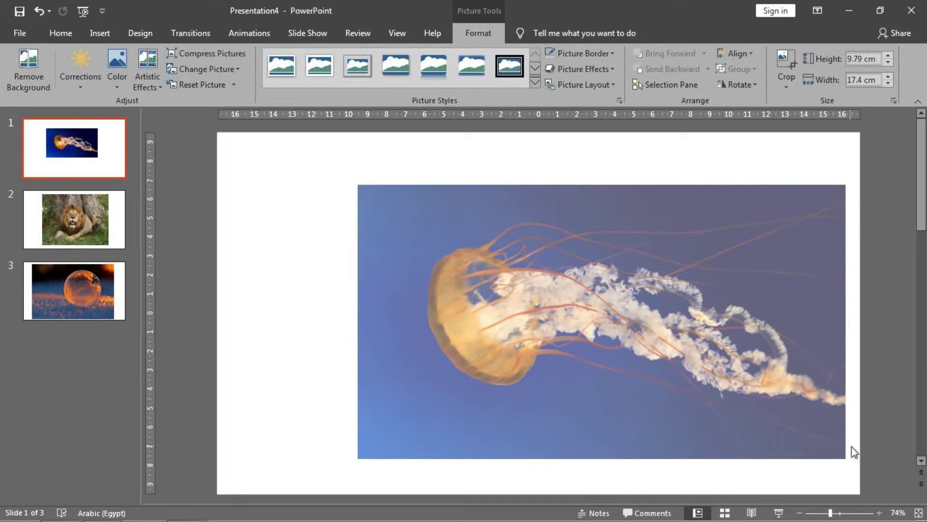
drag(783, 405, 707, 390)
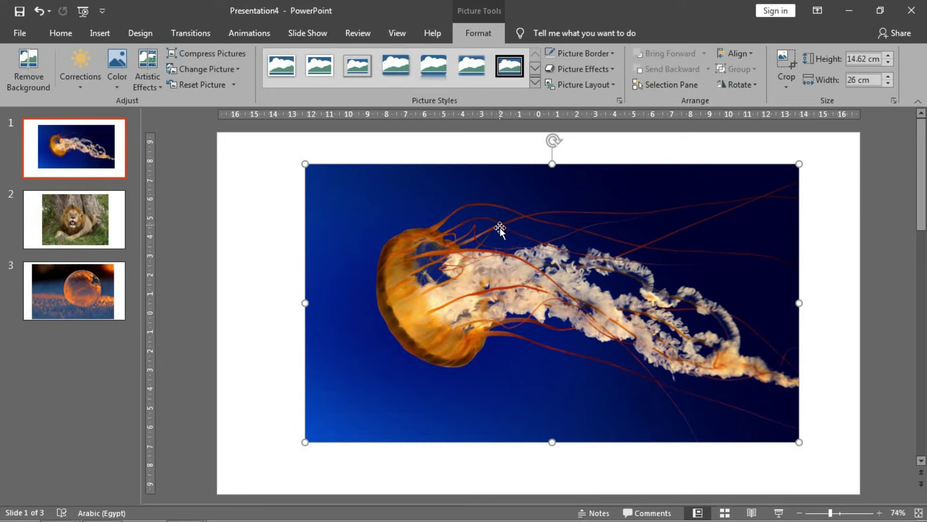
Remove the dark blue background, extending the keep area over the jellyfish, then nudge the cut-out.
click(28, 68)
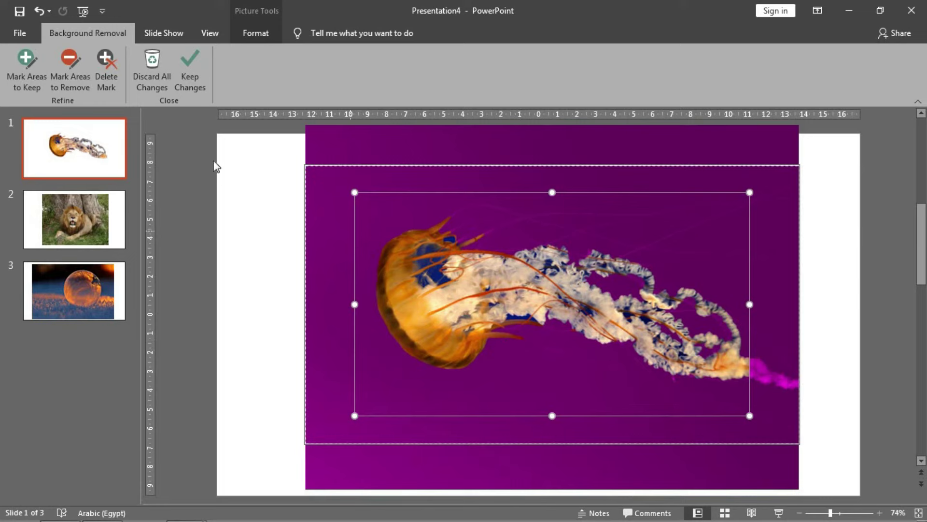
drag(551, 192, 550, 177)
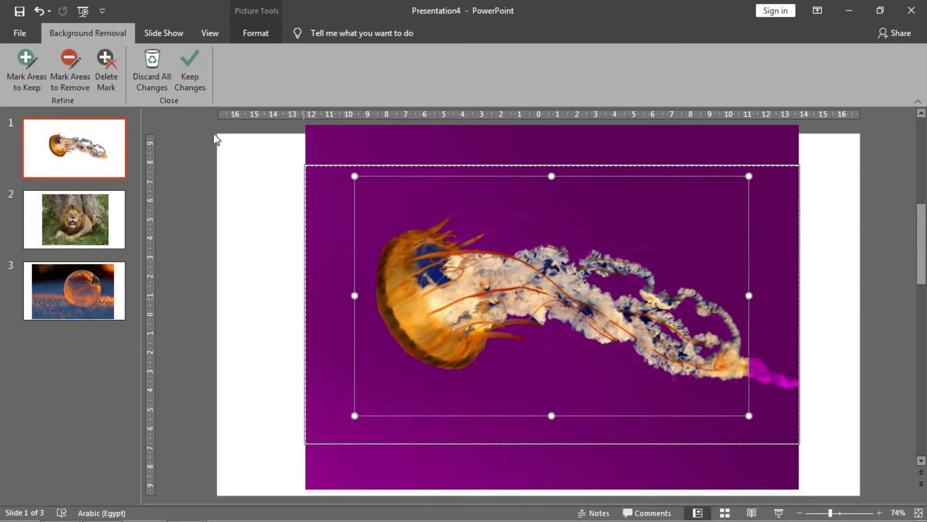
click(197, 90)
mouse_move(575, 290)
mouse_down()
mouse_move(619, 268)
mouse_move(553, 279)
mouse_up()
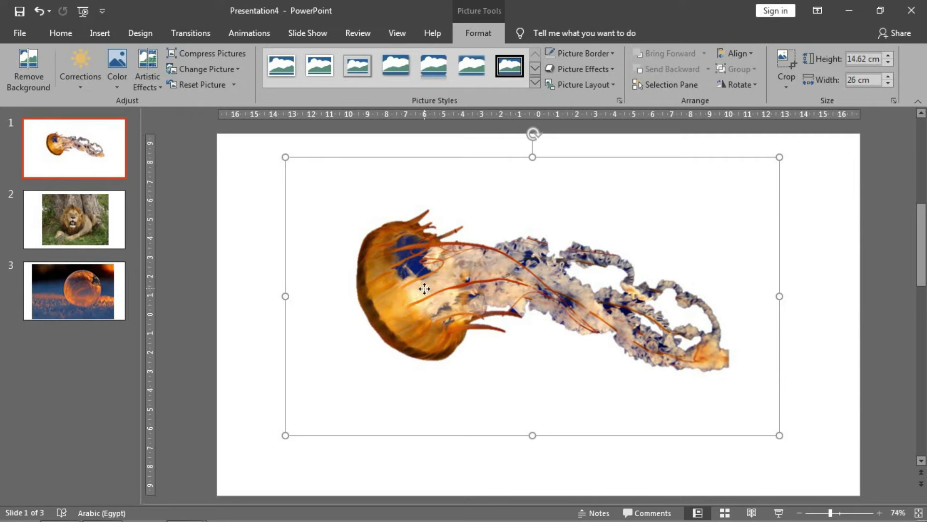
drag(424, 288, 440, 291)
Give the jellyfish photo a strong brightness and contrast correction preset.
click(204, 144)
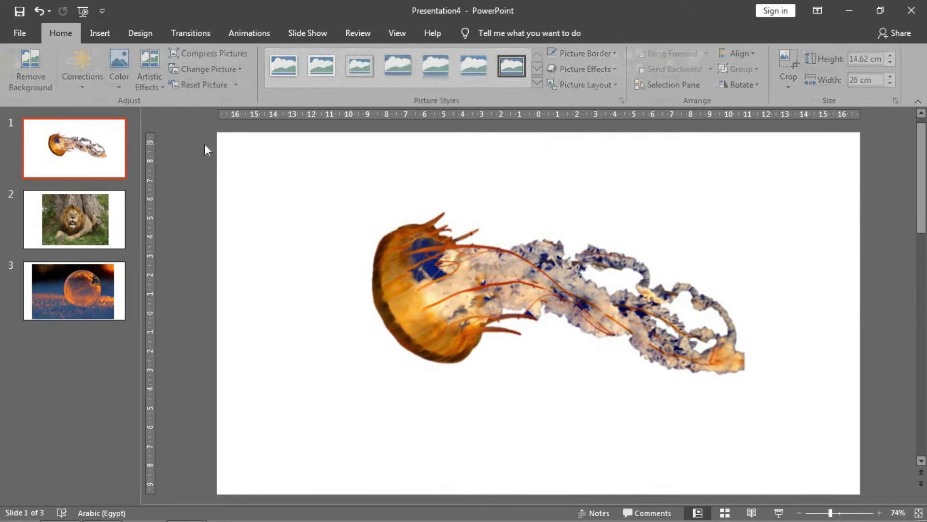
click(445, 261)
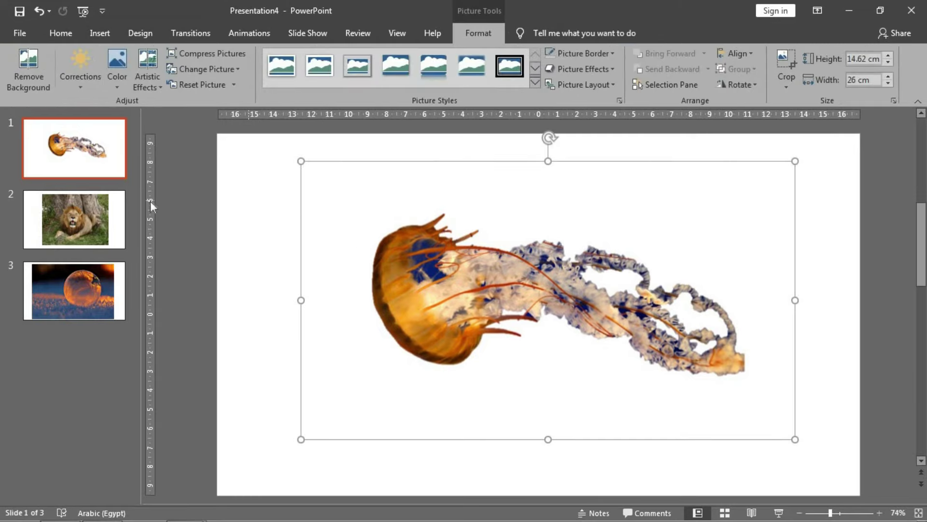
click(86, 62)
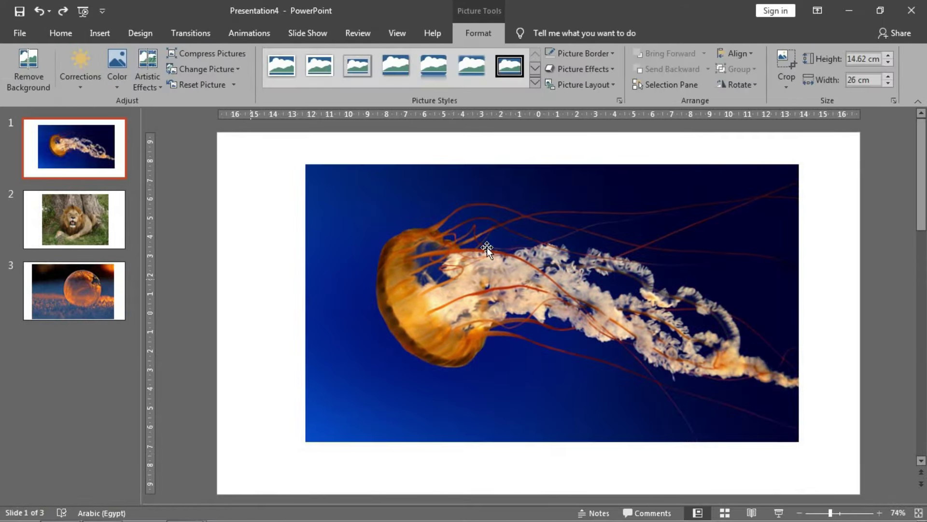
click(98, 82)
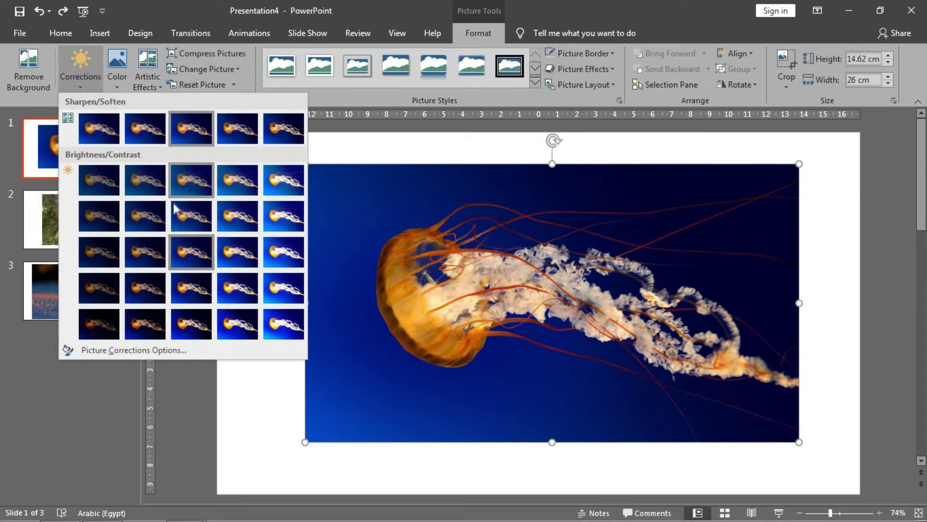
click(290, 274)
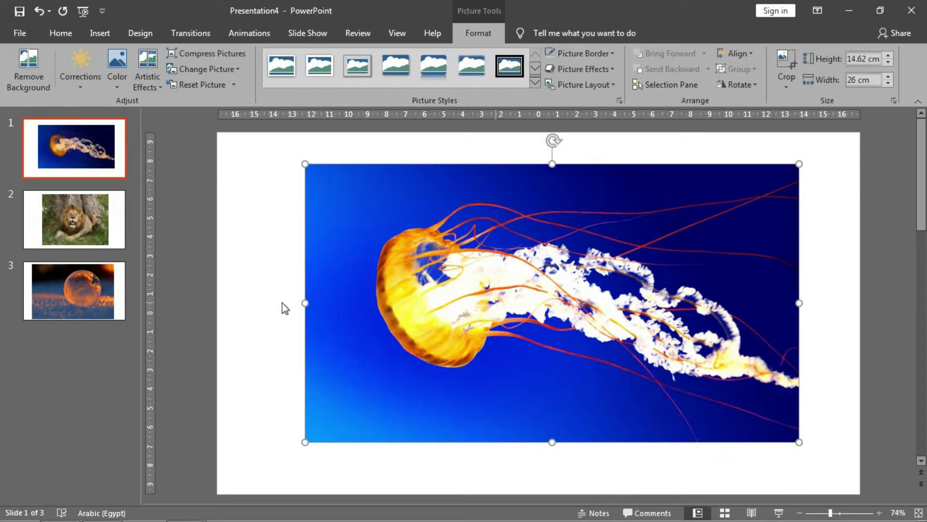
click(82, 83)
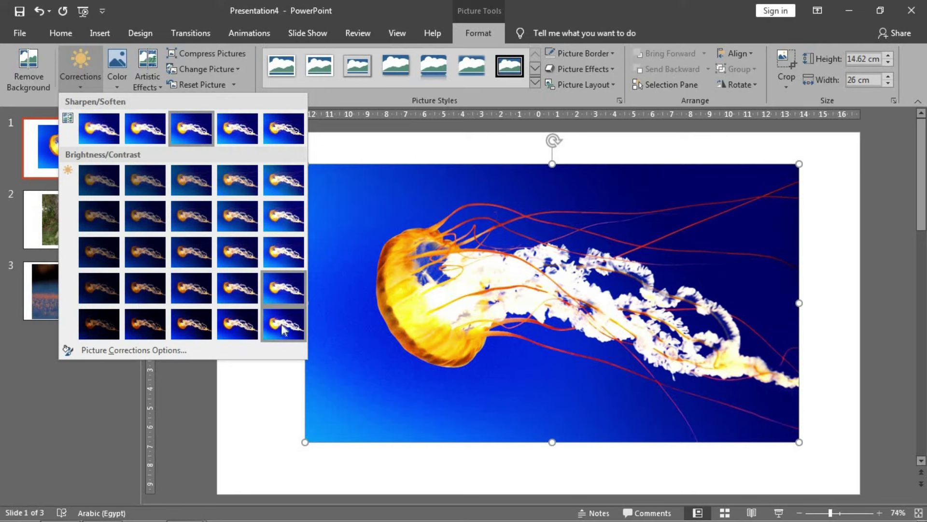
click(599, 347)
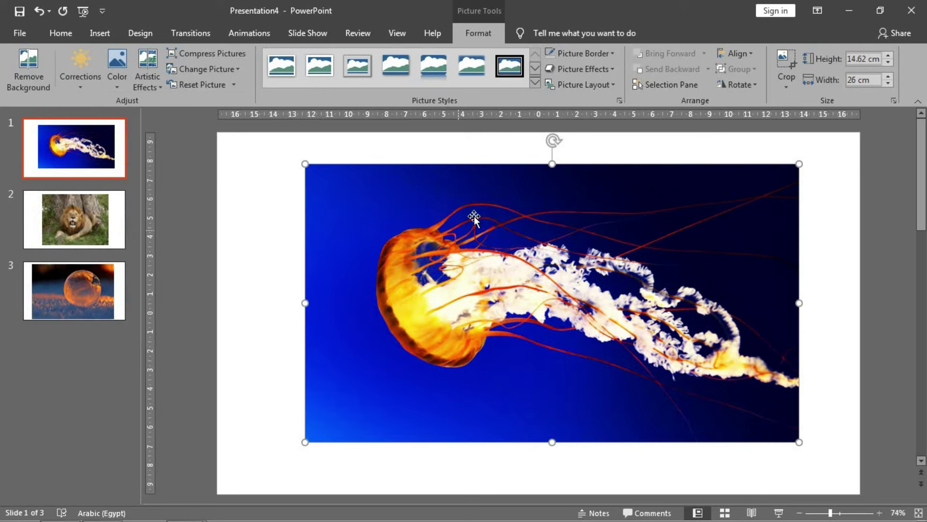
click(147, 81)
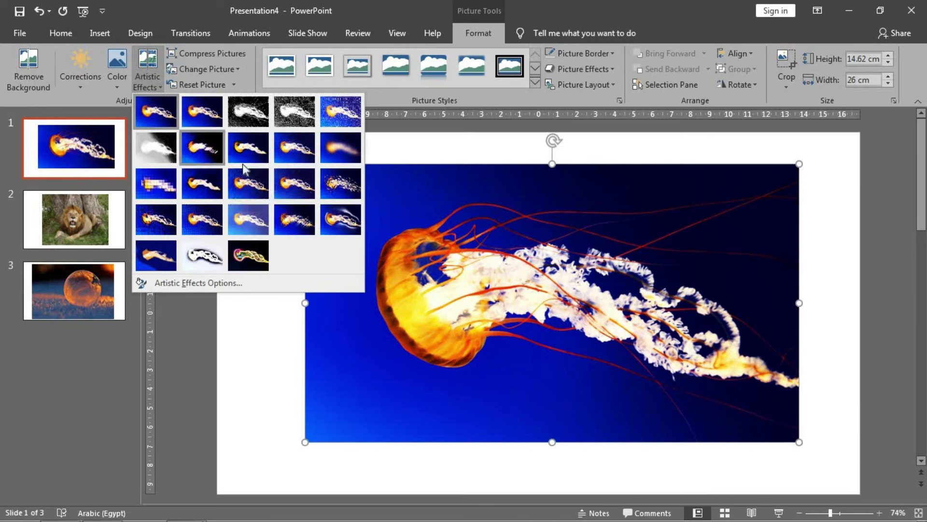
Apply Film Grain, then replace it with the Glowing Edges artistic effect.
click(249, 186)
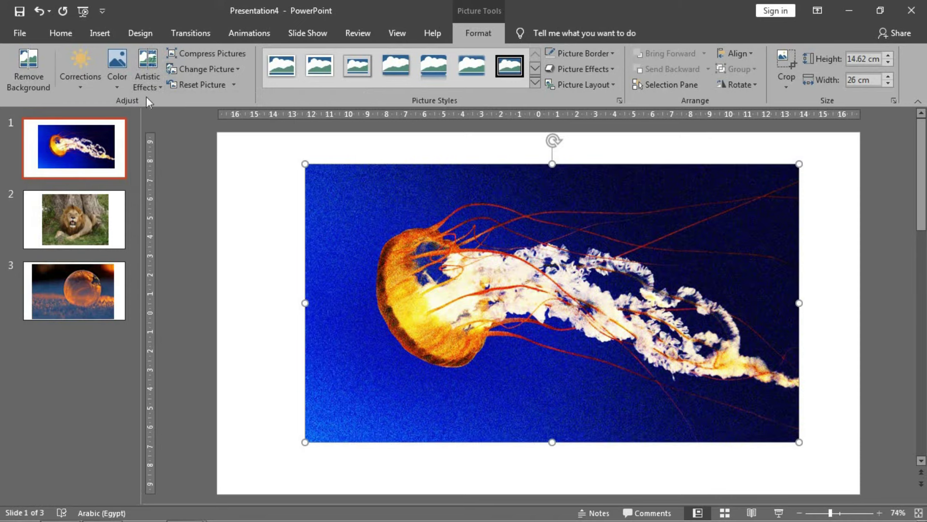
click(147, 82)
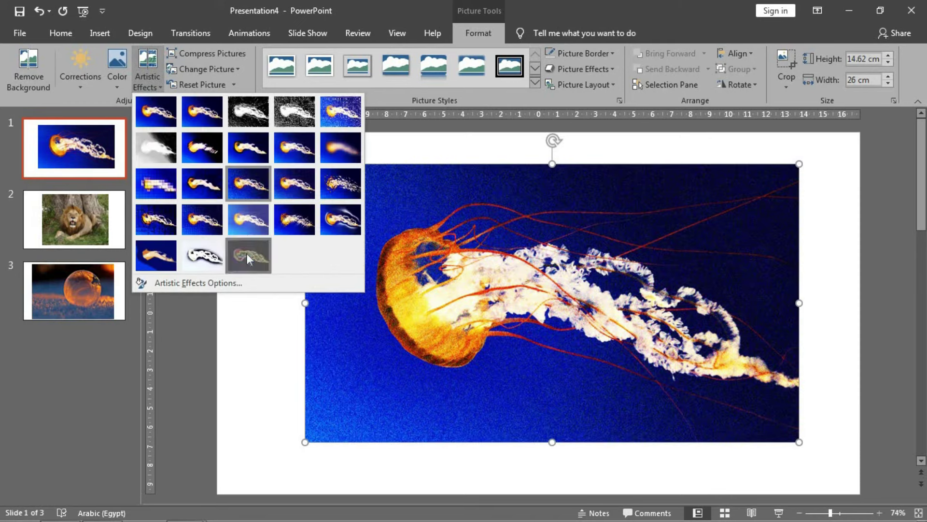
click(343, 251)
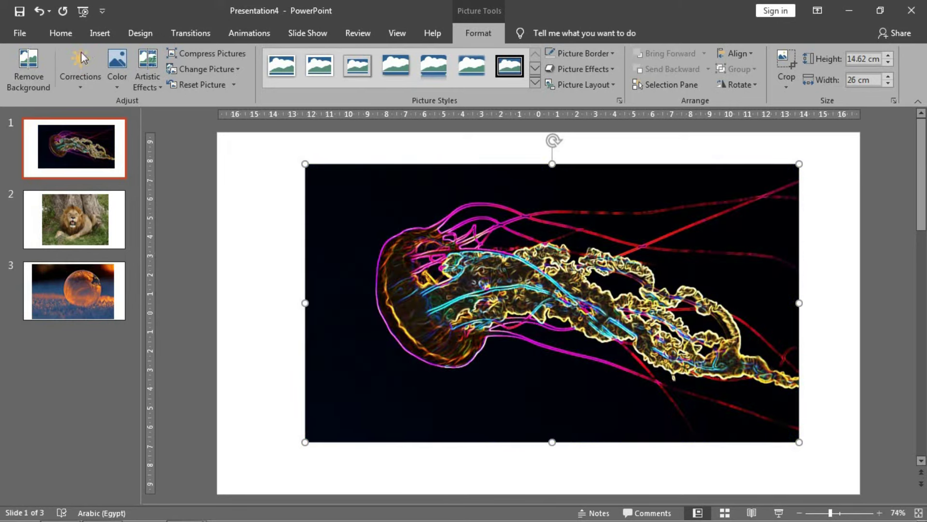
click(121, 85)
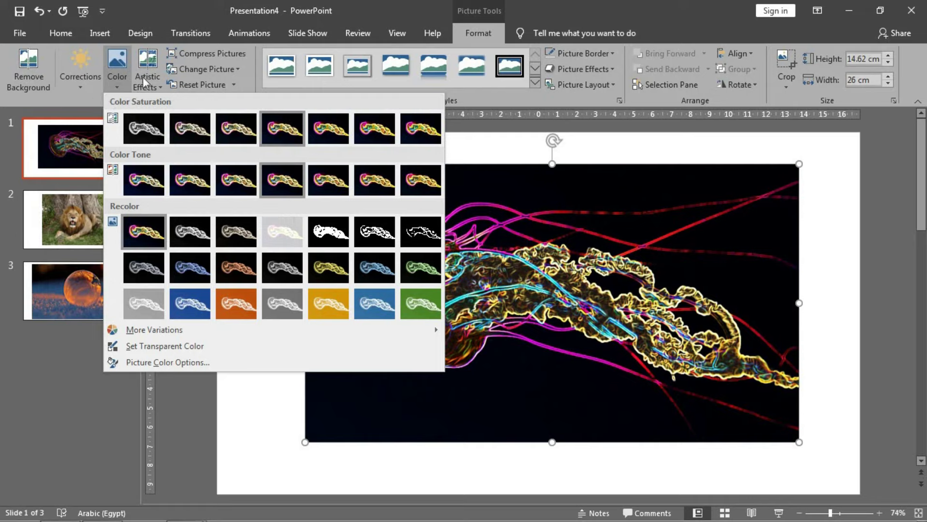
key(Escape)
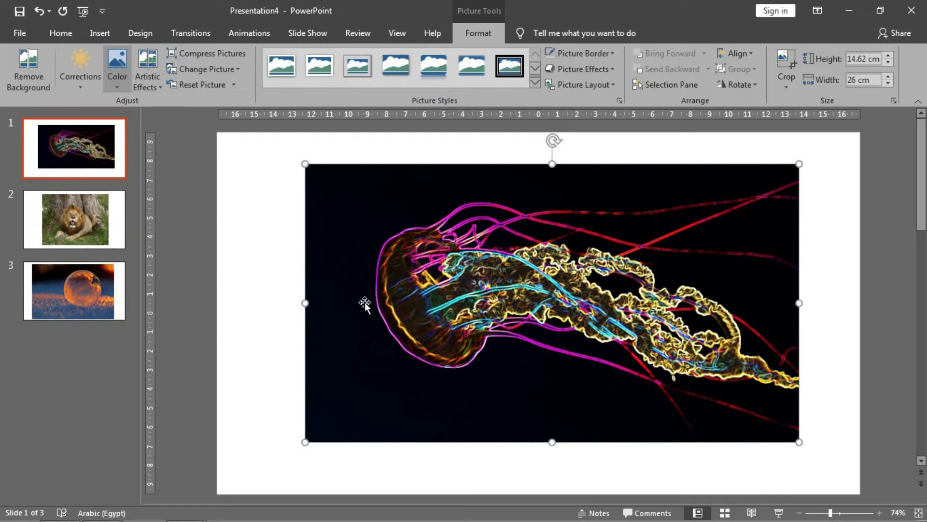
Nudge the blue-recoloured jellyfish picture slightly right and down, then deselect it.
drag(418, 334, 431, 344)
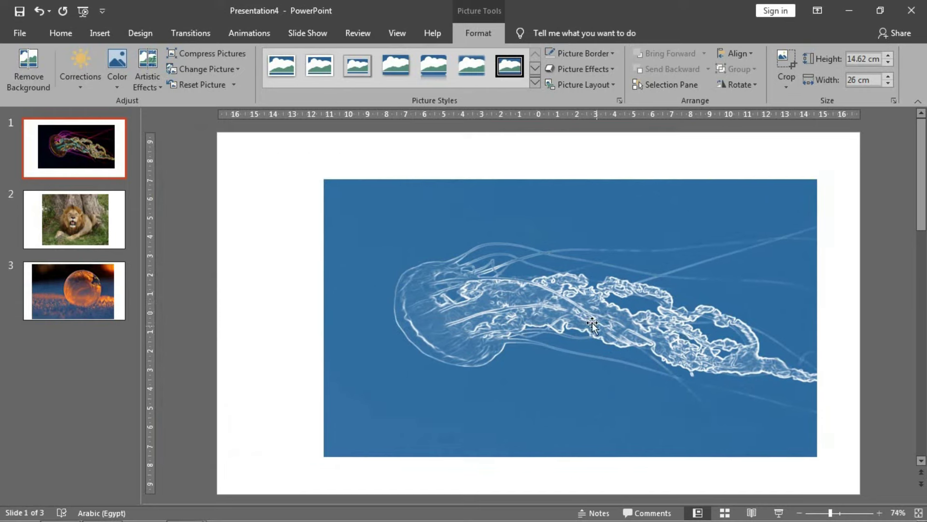
click(266, 269)
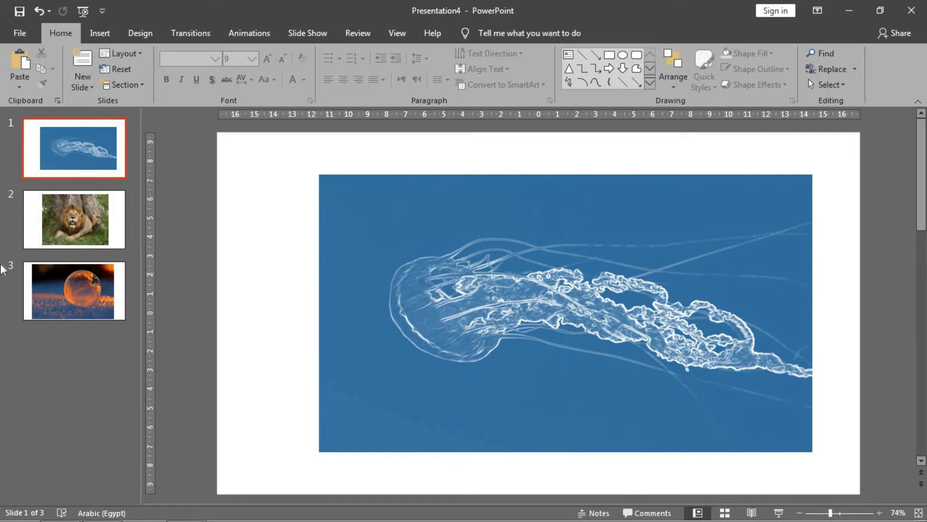
Display slide 2 with the lion photo from the slide panel.
click(96, 227)
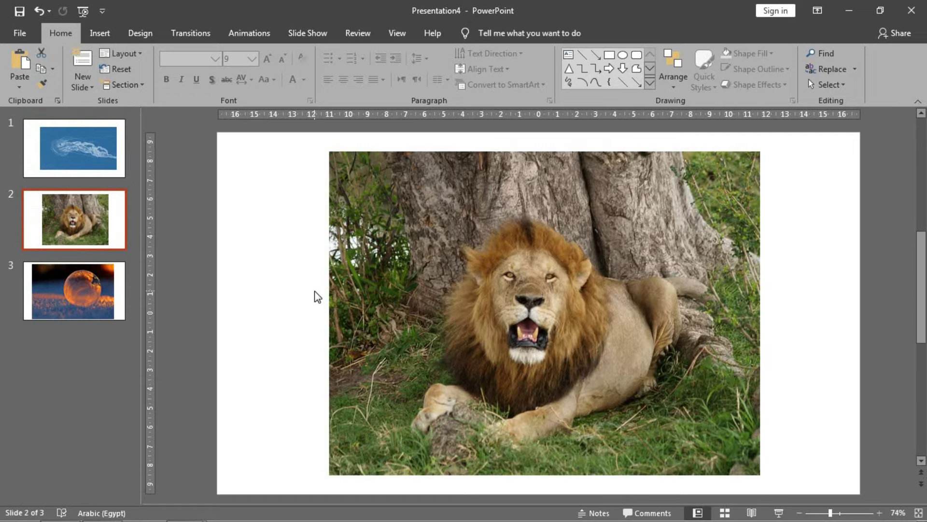